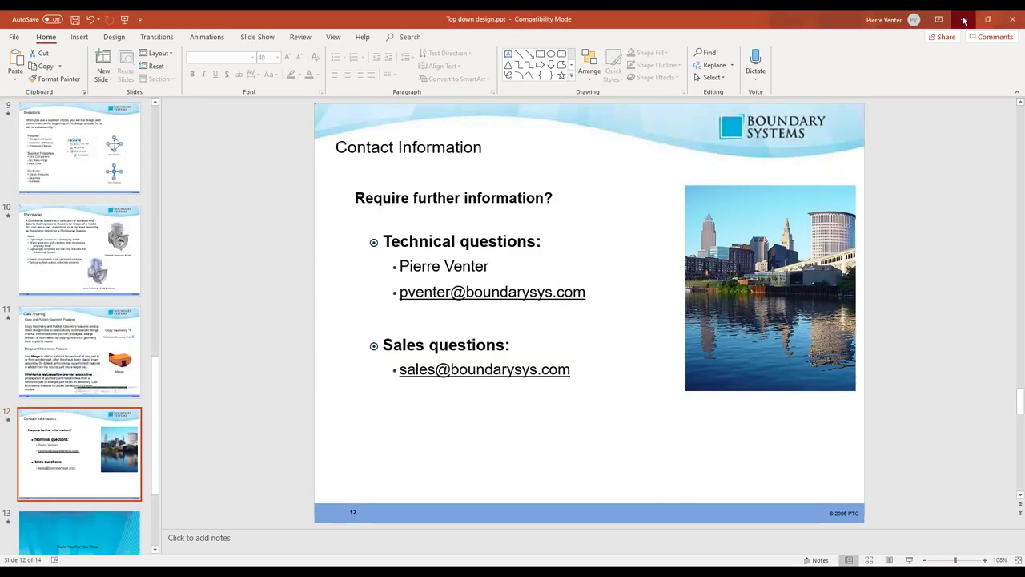
- Switch to Creo Parametric and examine the skeleton and subassemblies of TOP_LEVEL.ASM, including the driver cabin and locomotive frame
{"action": "left_click", "coordinate": [964, 19]}
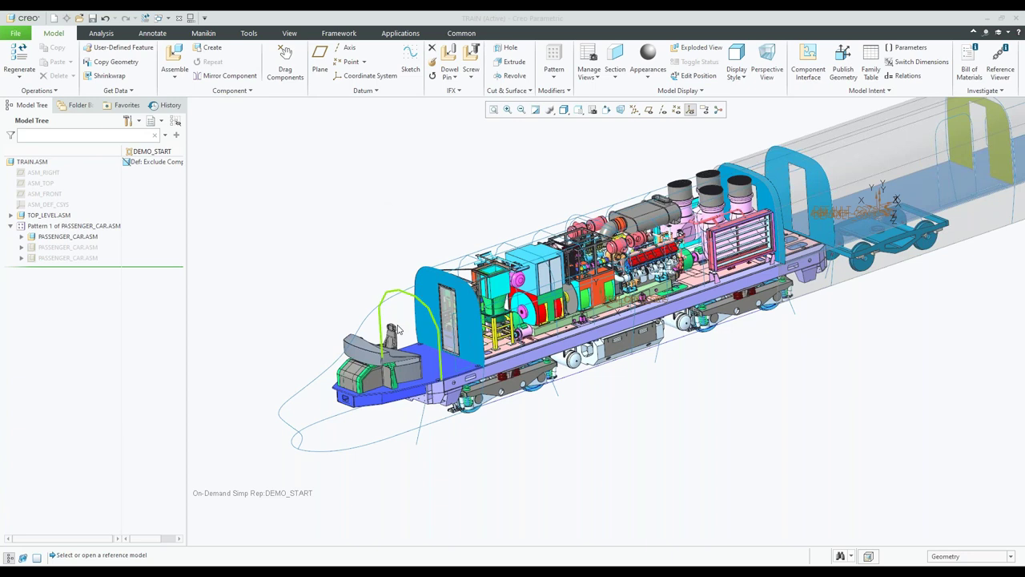
{"action": "left_click", "coordinate": [11, 216]}
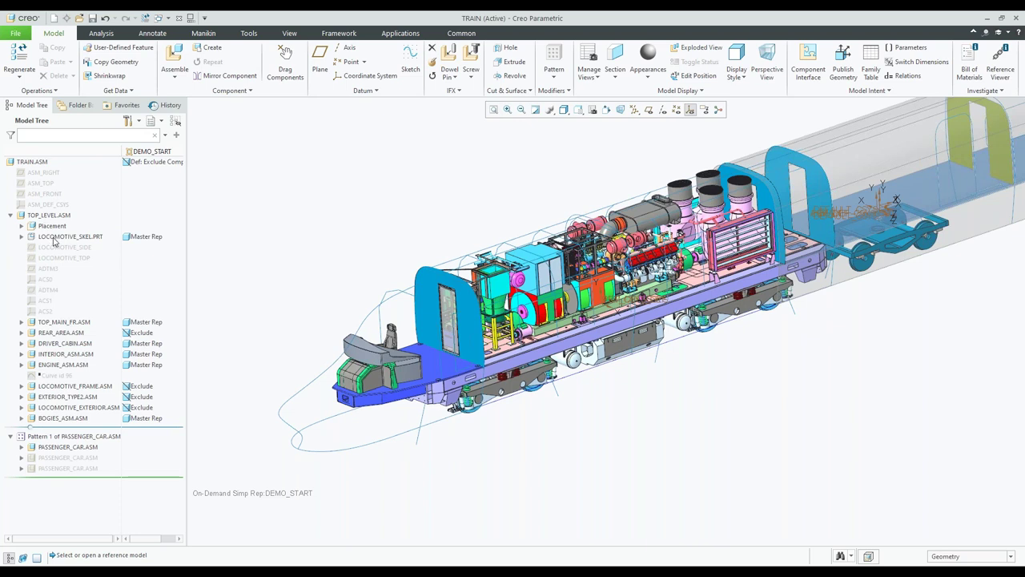
{"action": "left_click", "coordinate": [54, 241]}
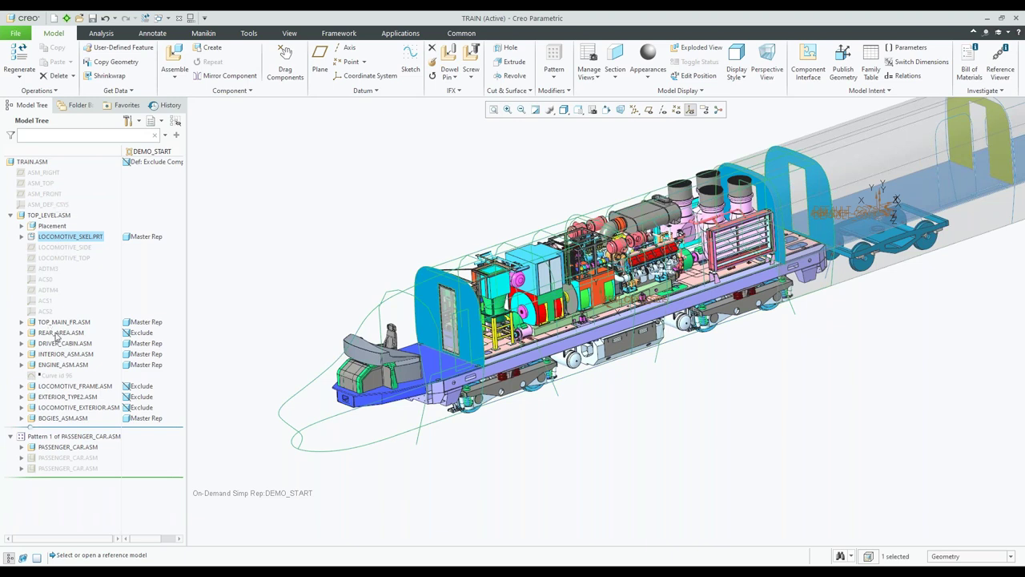
{"action": "left_click", "coordinate": [57, 335]}
{"action": "left_click", "coordinate": [57, 345]}
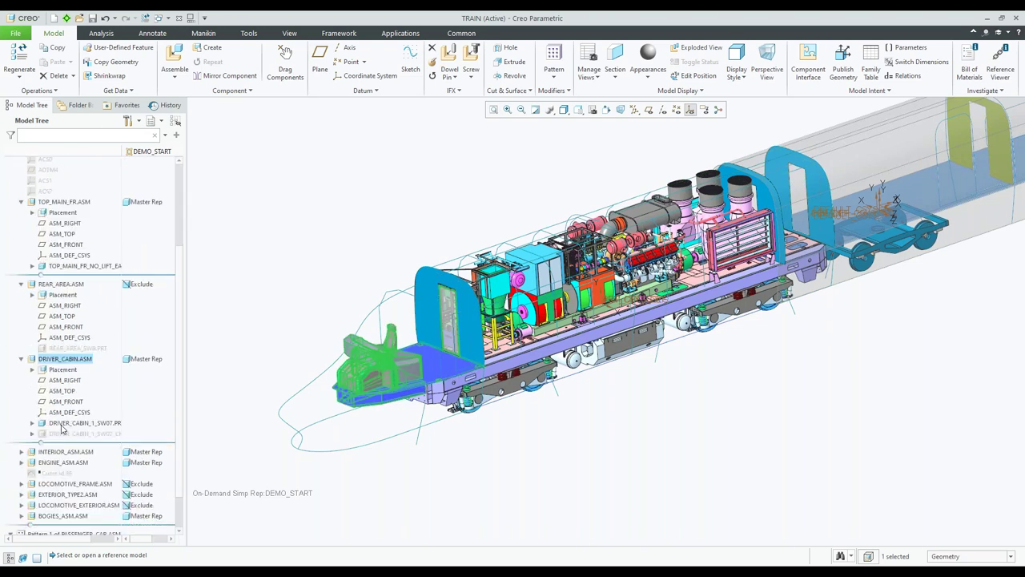
{"action": "left_click", "coordinate": [21, 483]}
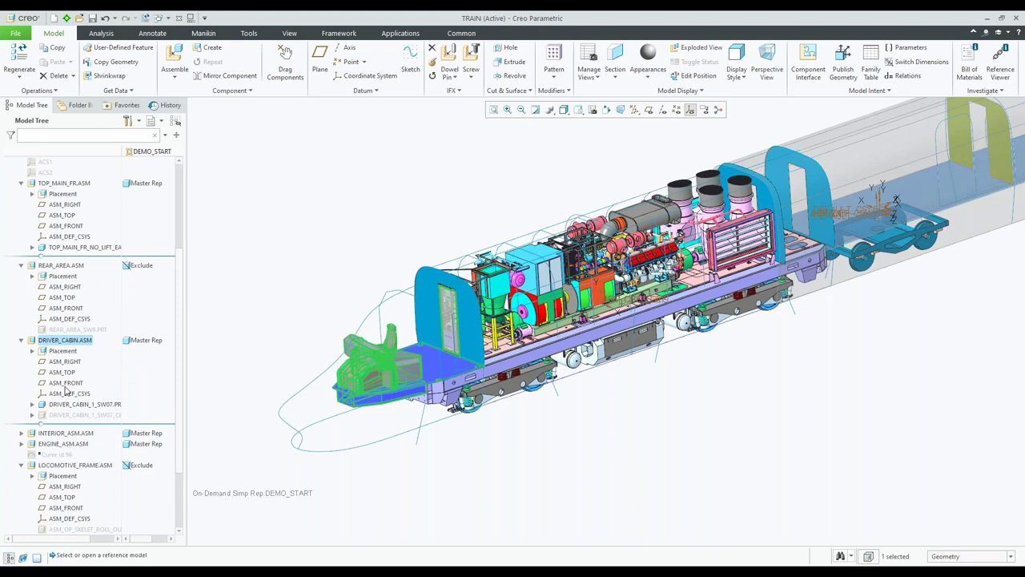
{"action": "scroll", "coordinate": [88, 380], "scroll_direction": "down", "scroll_amount": 3}
{"action": "left_click_drag", "start_coordinate": [177, 347], "coordinate": [177, 275]}
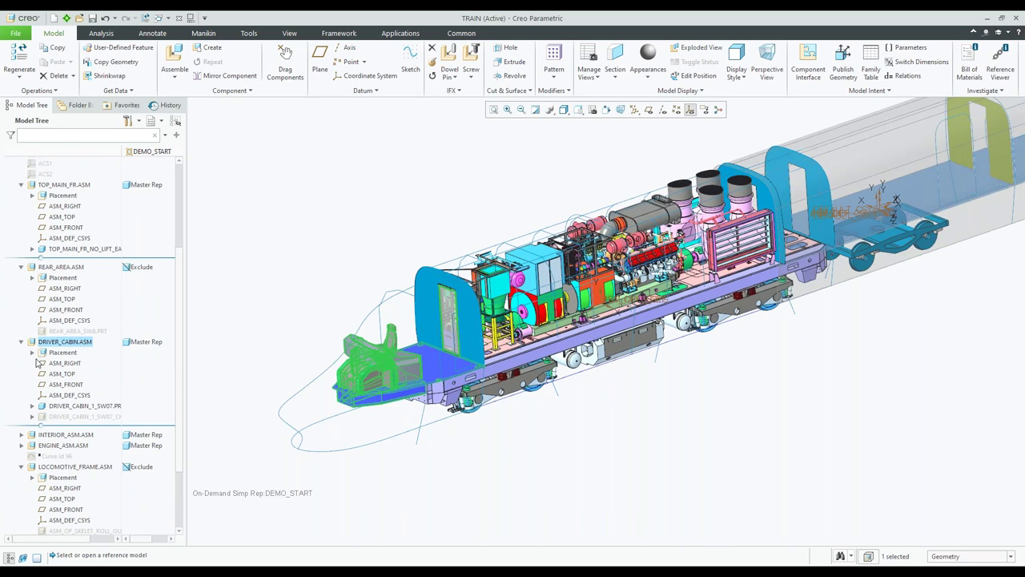
{"action": "scroll", "coordinate": [36, 363], "scroll_direction": "up", "scroll_amount": 5}
{"action": "left_click", "coordinate": [11, 215]}
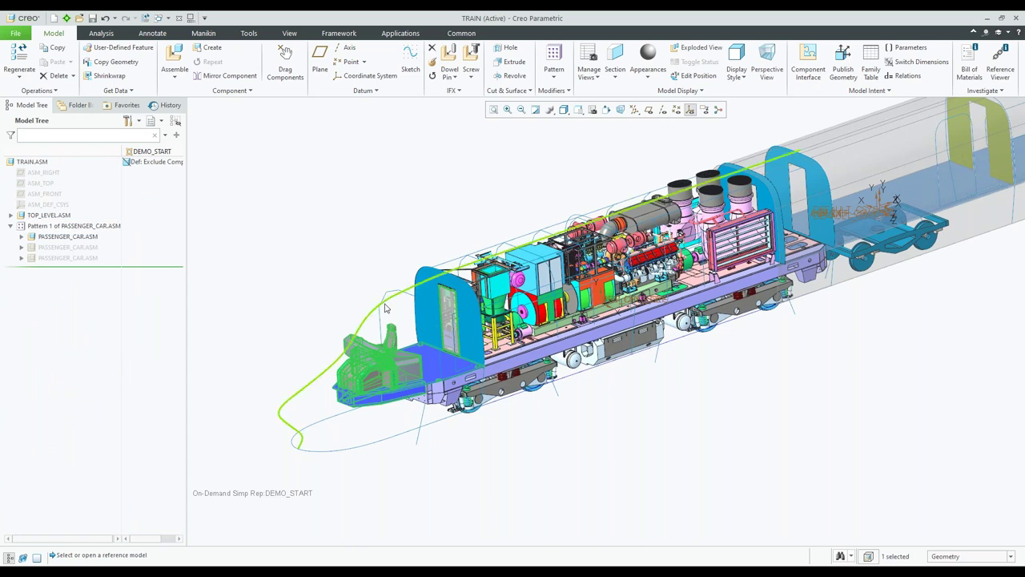
- Activate the skeleton PASSENGER_CAR_SKEL.PRT inside the first PASSENGER_CAR.ASM of the pattern
{"action": "middle_click_drag", "start_coordinate": [384, 308], "coordinate": [145, 392], "text": "shift"}
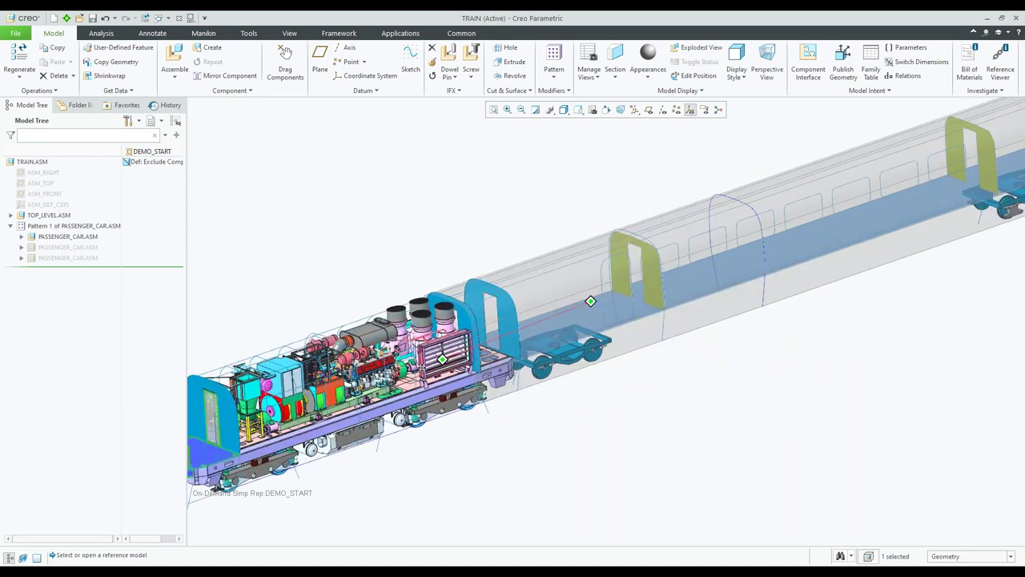
{"action": "middle_click_drag", "start_coordinate": [590, 302], "coordinate": [494, 329], "text": "shift"}
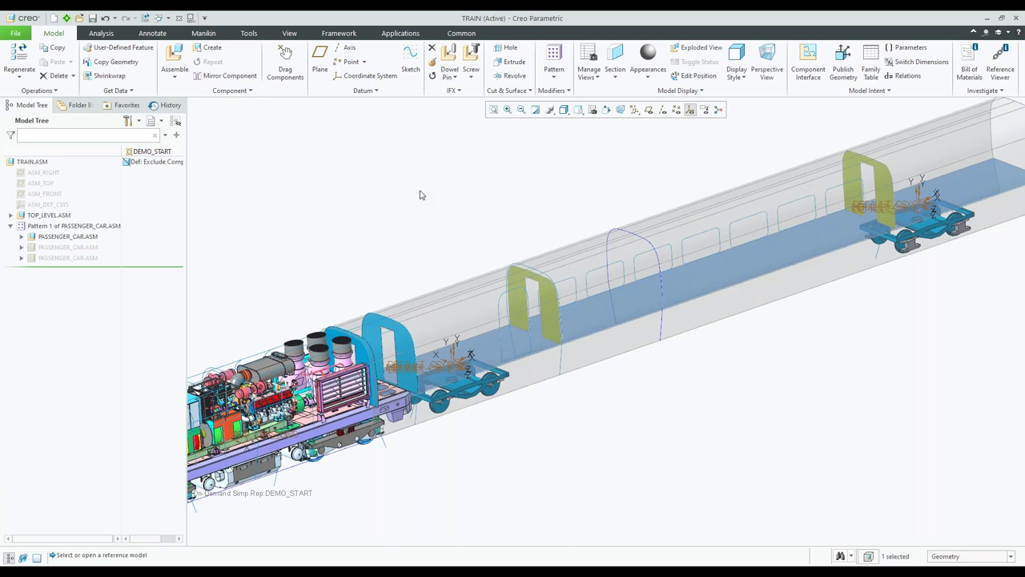
{"action": "left_click", "coordinate": [21, 237]}
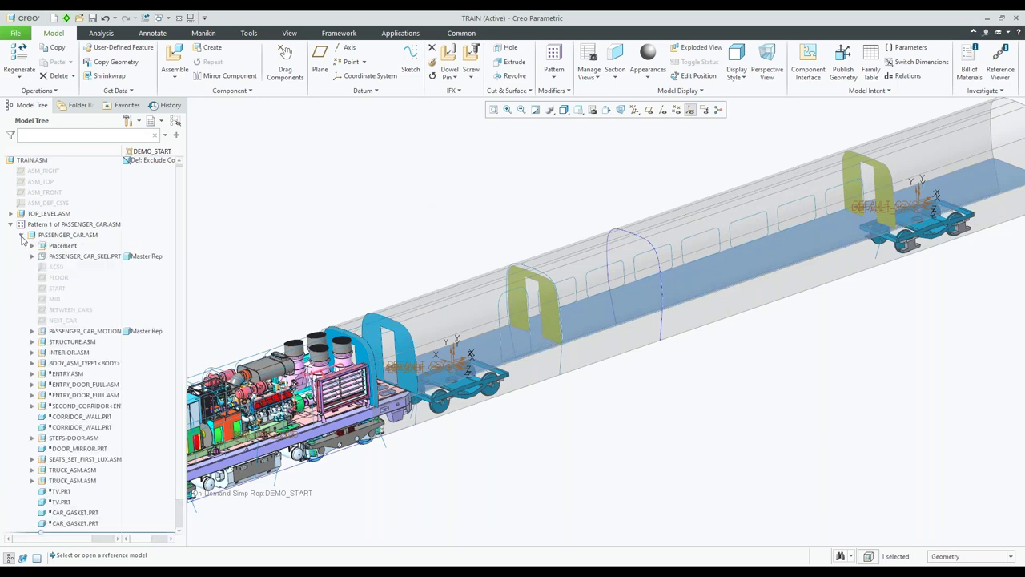
{"action": "left_click", "coordinate": [94, 255]}
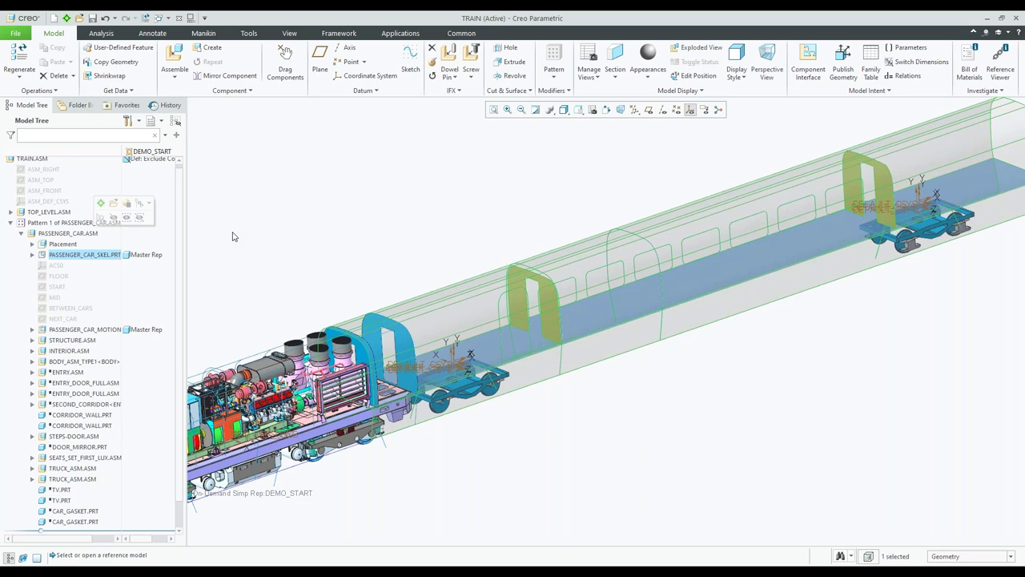
{"action": "left_click", "coordinate": [32, 254]}
{"action": "scroll", "coordinate": [36, 273], "scroll_direction": "down", "scroll_amount": 2}
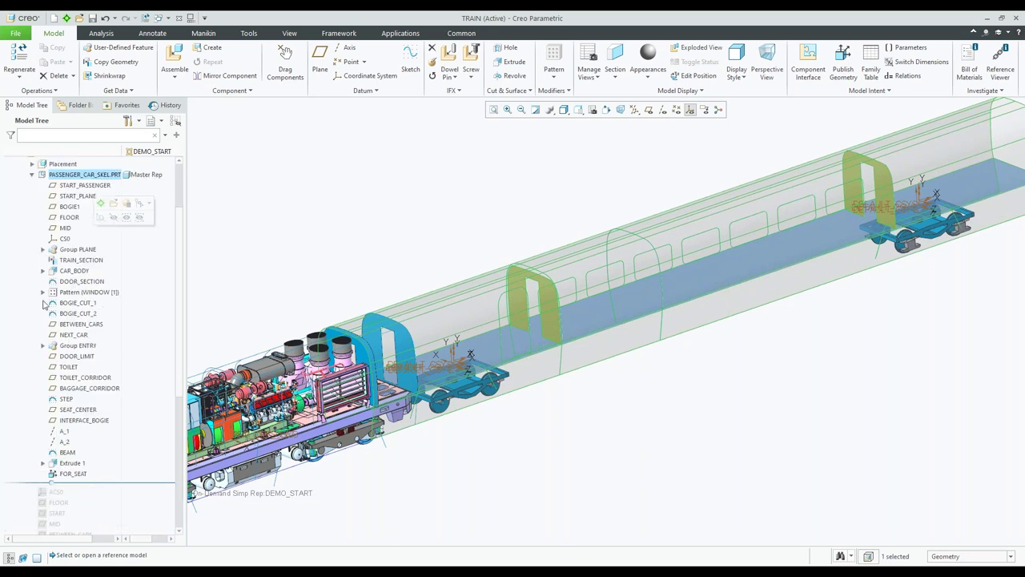
{"action": "scroll", "coordinate": [48, 296], "scroll_direction": "up", "scroll_amount": 1}
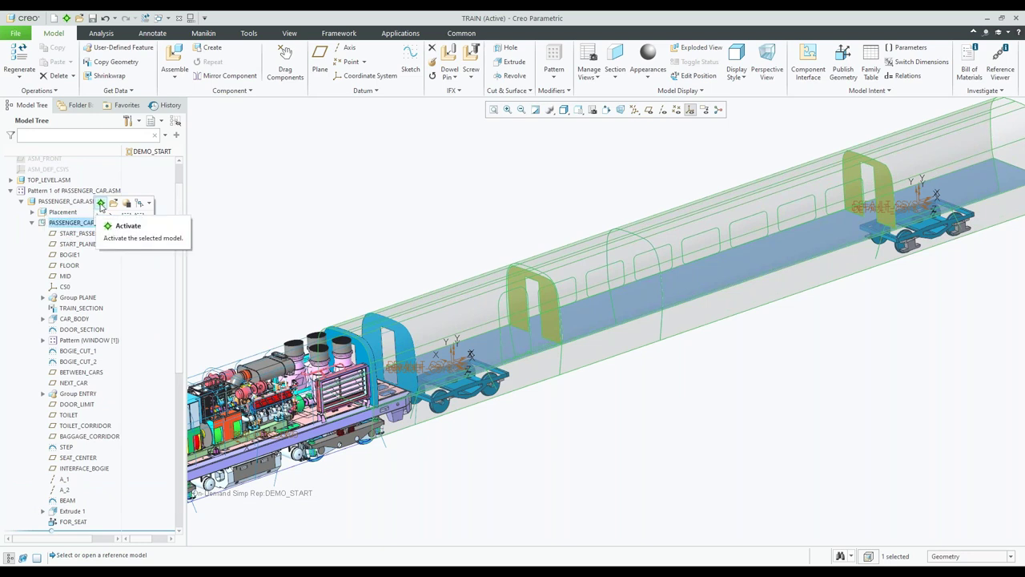
{"action": "left_click", "coordinate": [101, 205]}
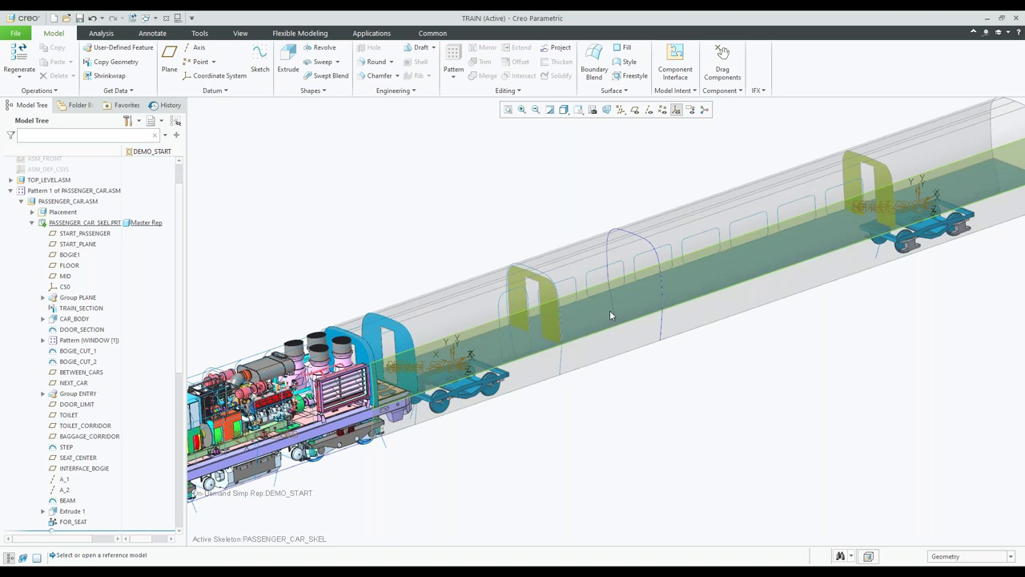
- Start a Publish Geometry feature in the skeleton and add the floor quilt F47 as a surface set
{"action": "left_click", "coordinate": [675, 90]}
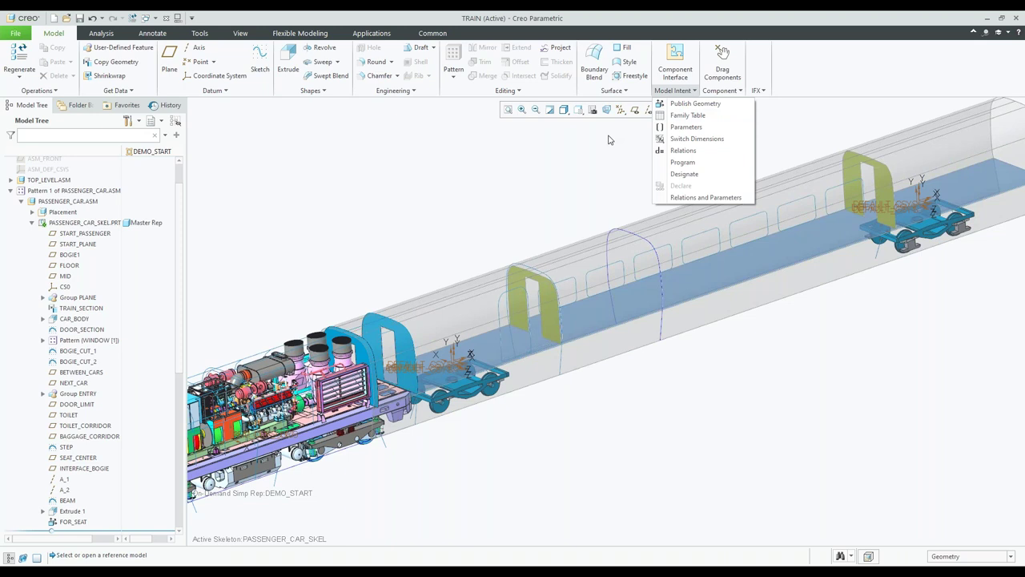
{"action": "left_click", "coordinate": [682, 105]}
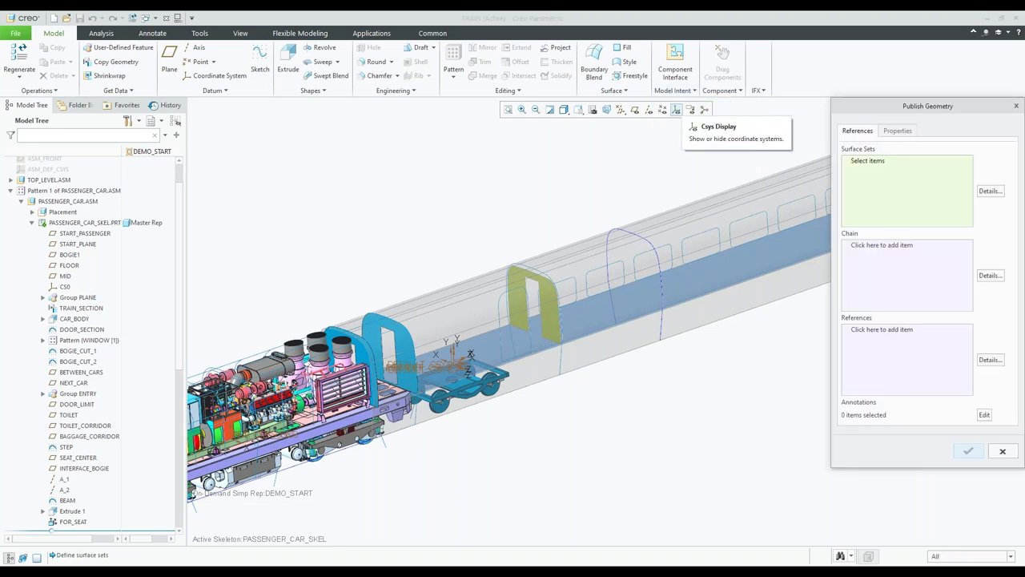
{"action": "right_click", "coordinate": [660, 318]}
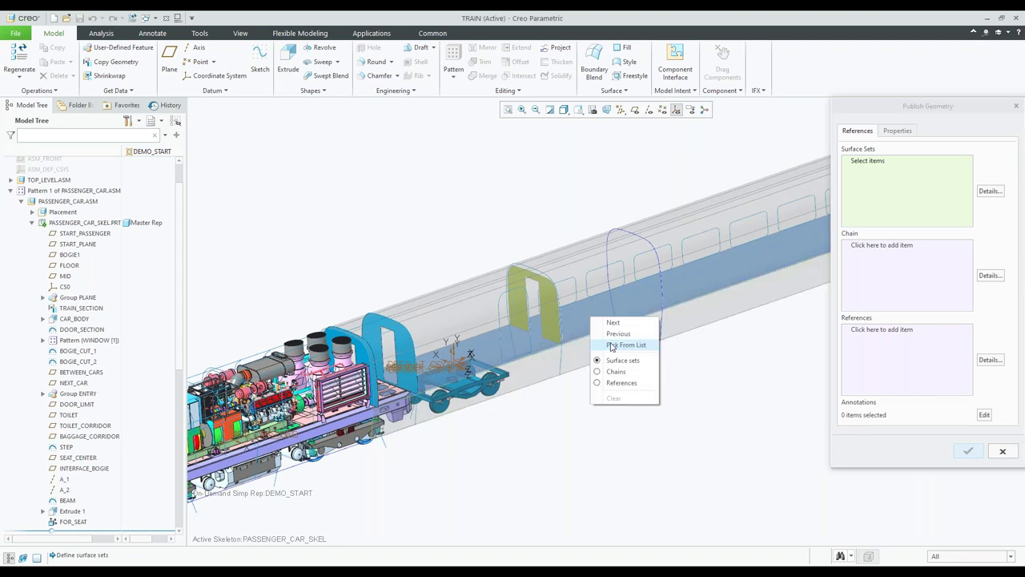
{"action": "left_click", "coordinate": [612, 345]}
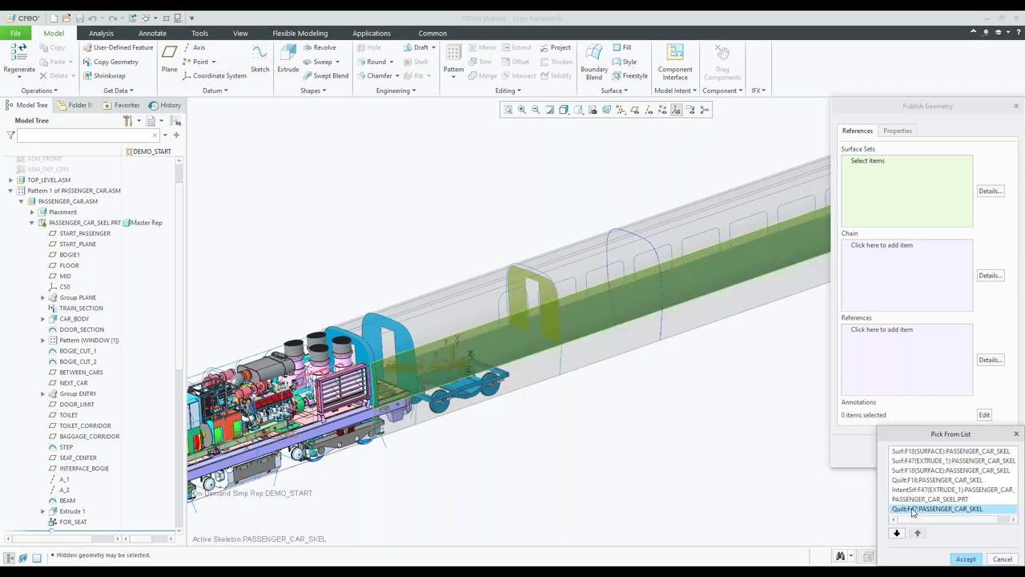
{"action": "left_click", "coordinate": [913, 509]}
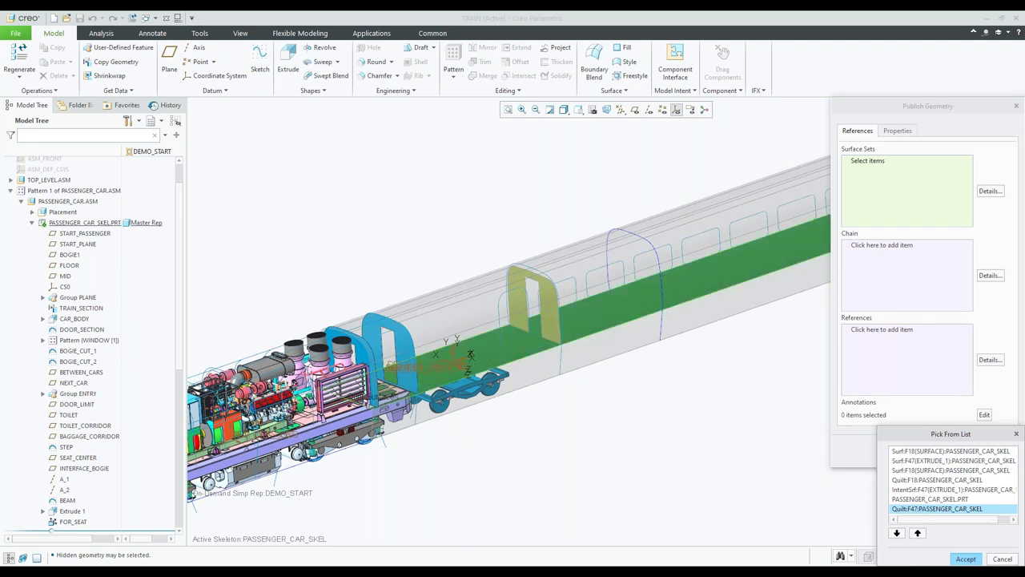
{"action": "left_click", "coordinate": [966, 558]}
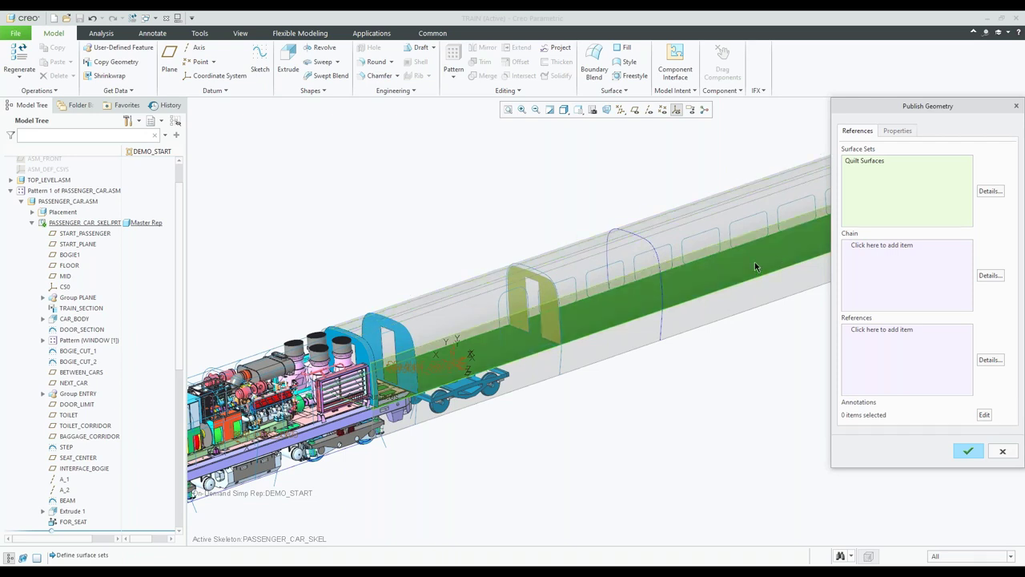
- Add the door section curve and the adjacent window outline as chains, and open the feature's name for editing
{"action": "left_click", "coordinate": [868, 247]}
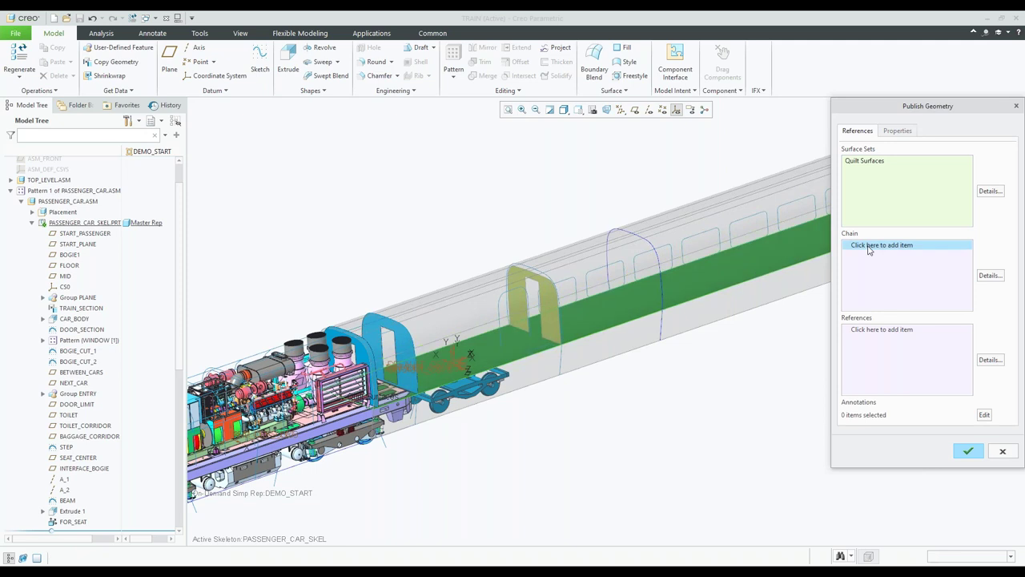
{"action": "left_click", "coordinate": [559, 345]}
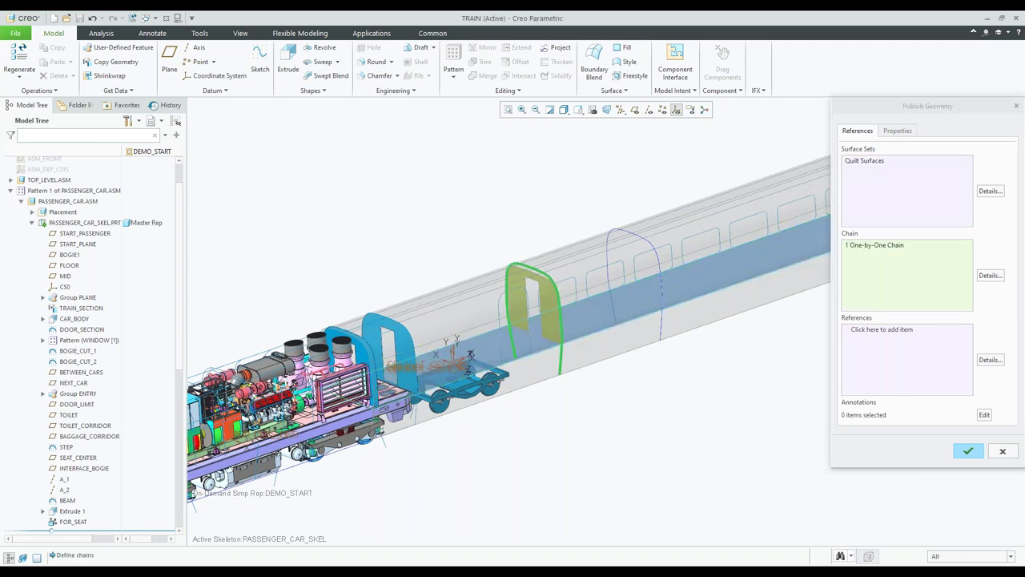
{"action": "scroll", "coordinate": [572, 304], "scroll_direction": "up", "scroll_amount": 1}
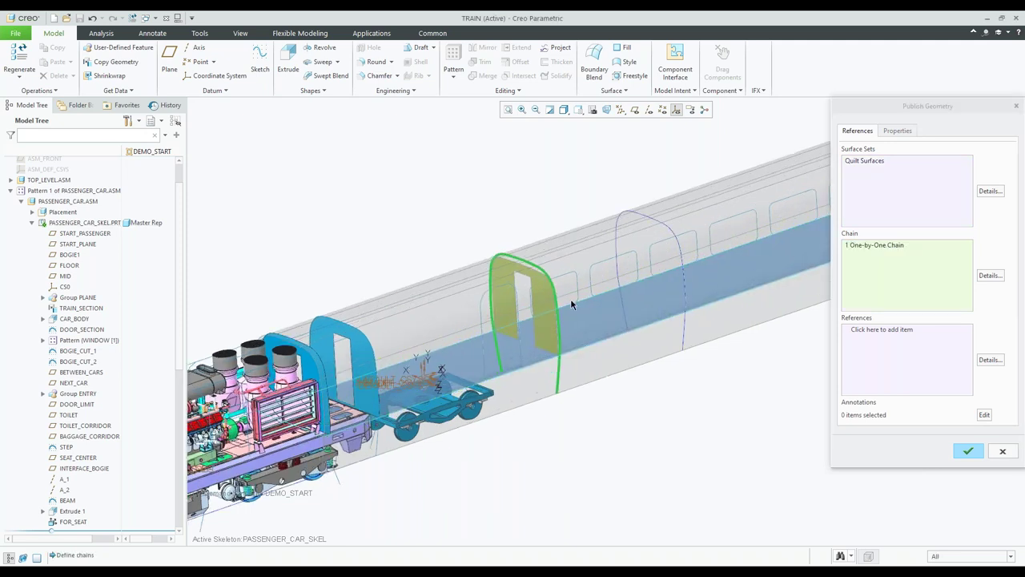
{"action": "left_click", "coordinate": [574, 303], "text": "ctrl"}
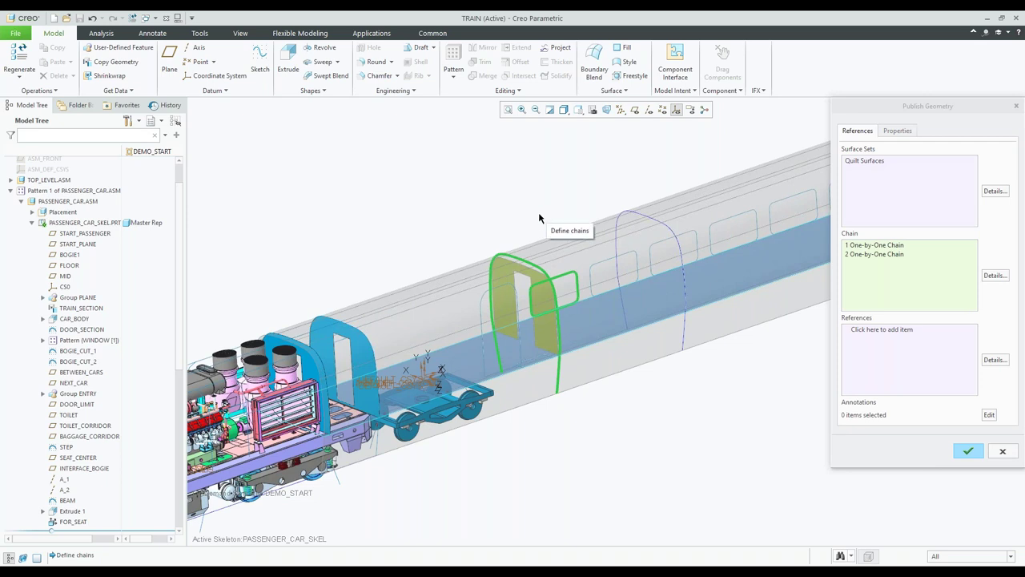
{"action": "left_click", "coordinate": [897, 131]}
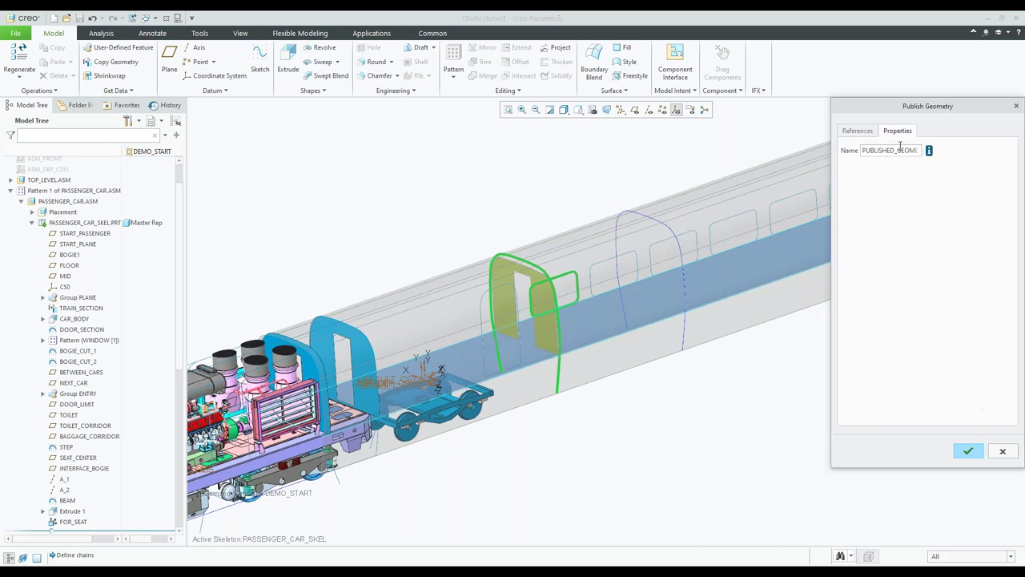
{"action": "double_click", "coordinate": [907, 151]}
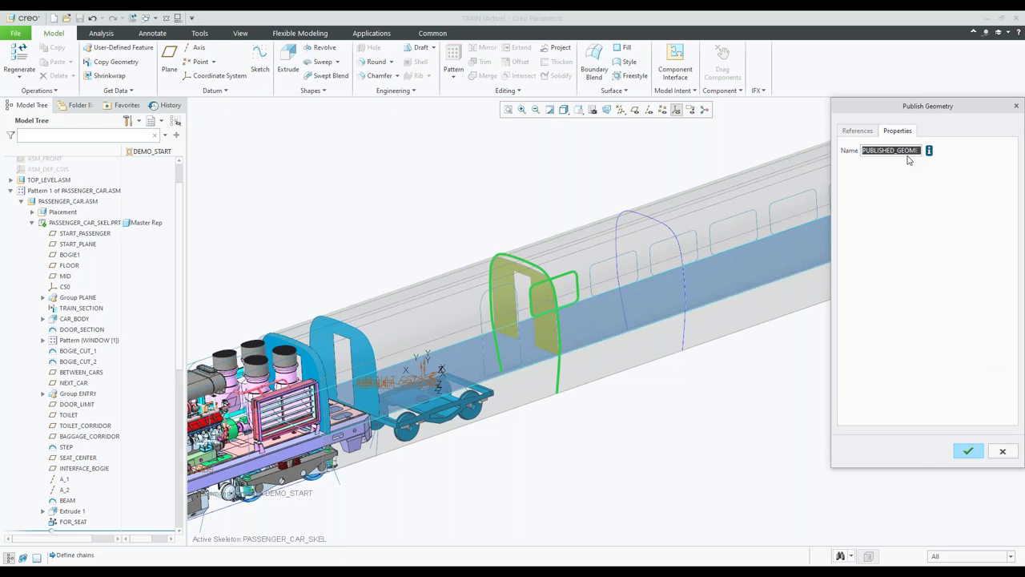
{"action": "type", "text": "Stucture"}
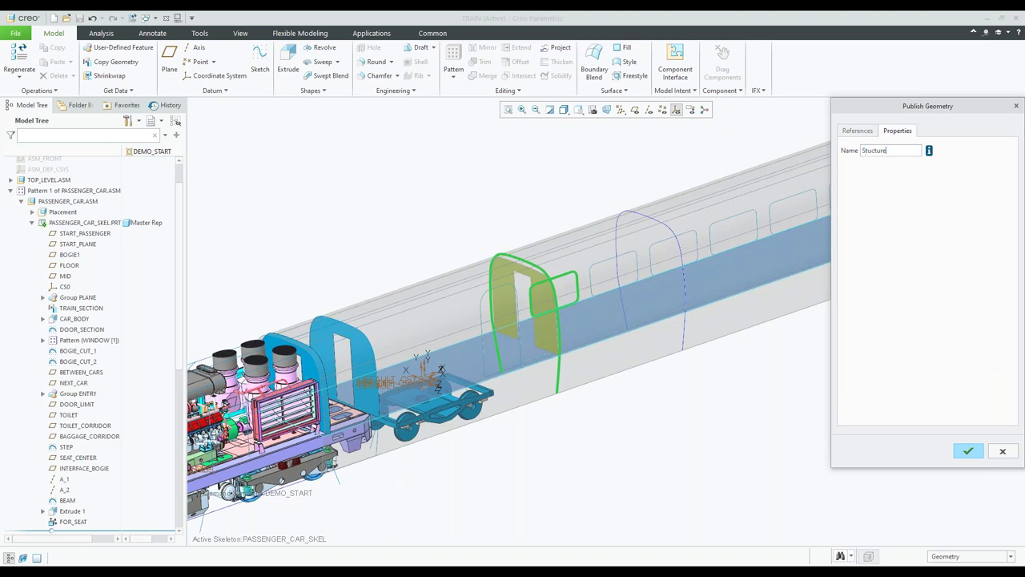
{"action": "key", "text": "BackSpace"}
{"action": "key", "text": "BackSpace"}
{"action": "key", "text": "BackSpace"}
{"action": "key", "text": "BackSpace"}
{"action": "key", "text": "BackSpace"}
{"action": "key", "text": "BackSpace"}
{"action": "key", "text": "BackSpace"}
{"action": "type", "text": "Seat"}
{"action": "type", "text": "_window"}
{"action": "key", "text": "BackSpace"}
{"action": "key", "text": "BackSpace"}
{"action": "key", "text": "BackSpace"}
{"action": "key", "text": "BackSpace"}
{"action": "key", "text": "BackSpace"}
{"action": "key", "text": "BackSpace"}
{"action": "key", "text": "BackSpace"}
{"action": "key", "text": "BackSpace"}
{"action": "key", "text": "BackSpace"}
{"action": "key", "text": "BackSpace"}
{"action": "key", "text": "BackSpace"}
- Name the publish geometry feature Inter and complete it
{"action": "type", "text": "Inter"}
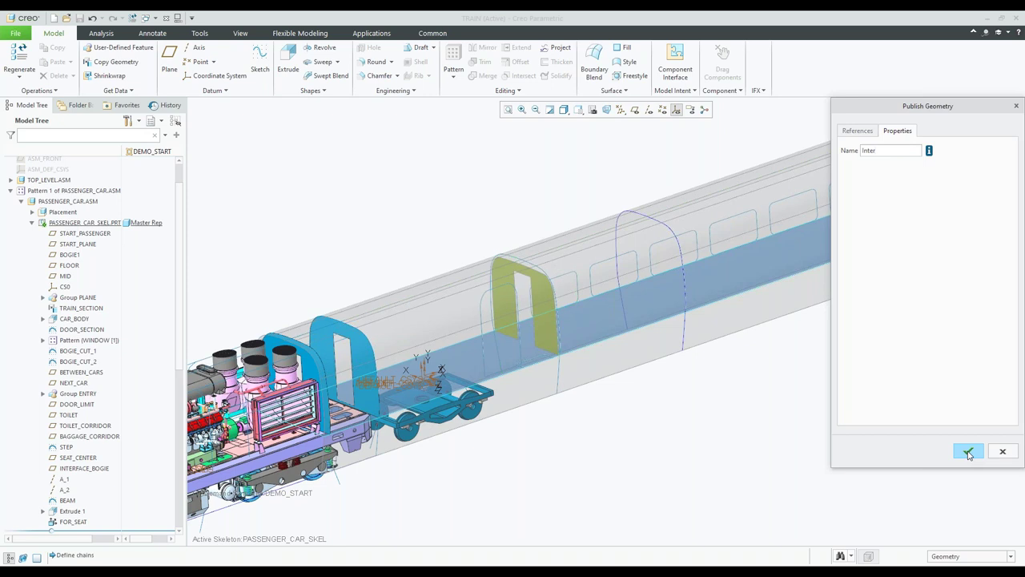
{"action": "left_click", "coordinate": [967, 452]}
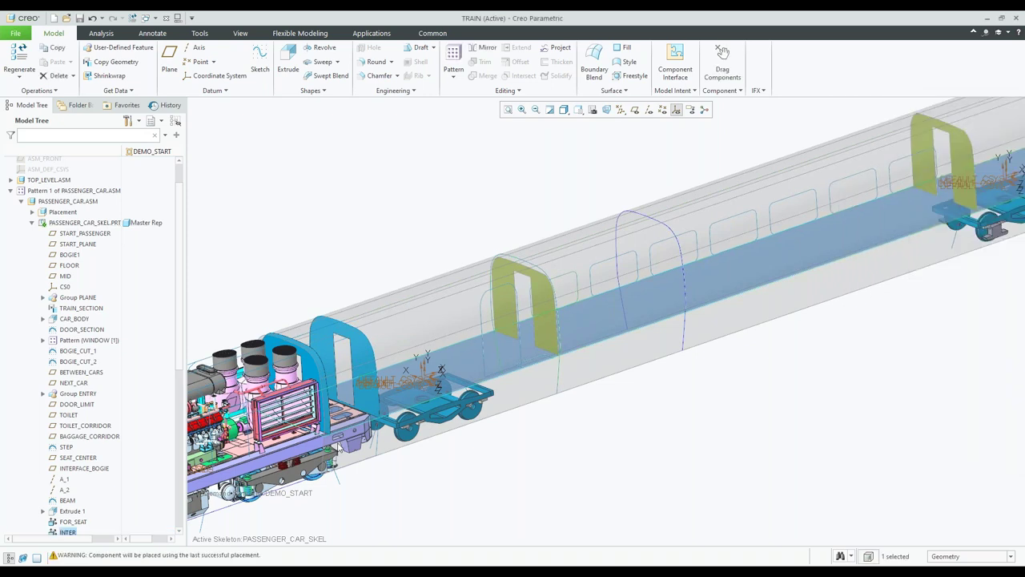
{"action": "scroll", "coordinate": [66, 443], "scroll_direction": "down", "scroll_amount": 3}
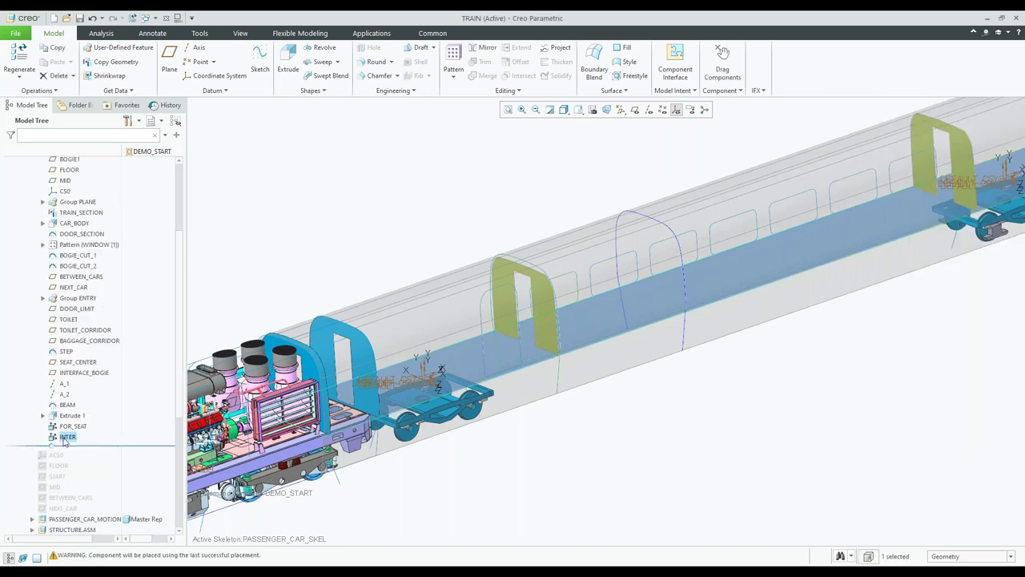
{"action": "left_click", "coordinate": [313, 258]}
- Start a second Publish Geometry feature in the skeleton and add the yellow partition surface nearest the locomotive as a surface set
{"action": "left_click", "coordinate": [675, 90]}
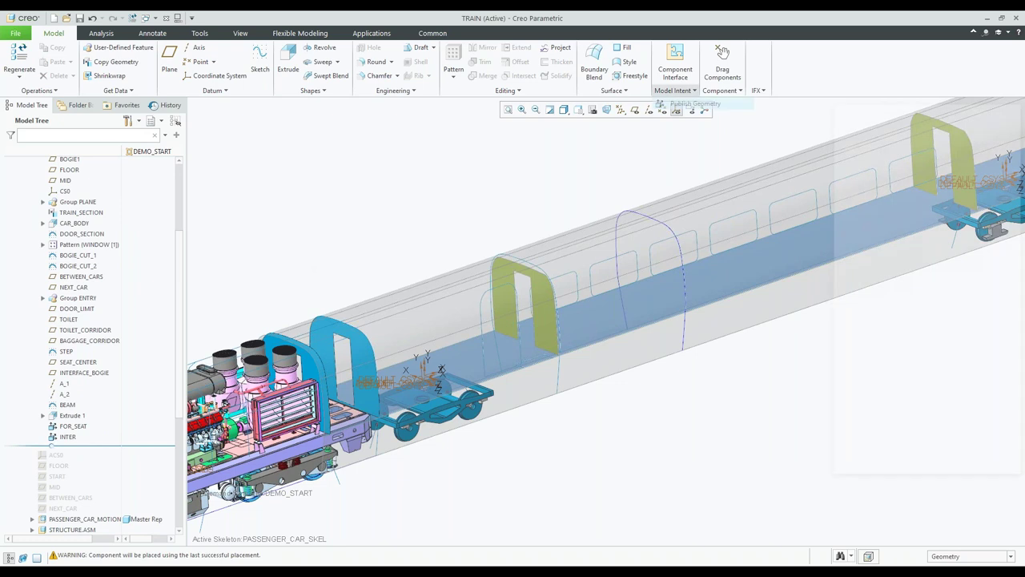
{"action": "middle_click_drag", "start_coordinate": [664, 212], "coordinate": [471, 204], "text": "shift"}
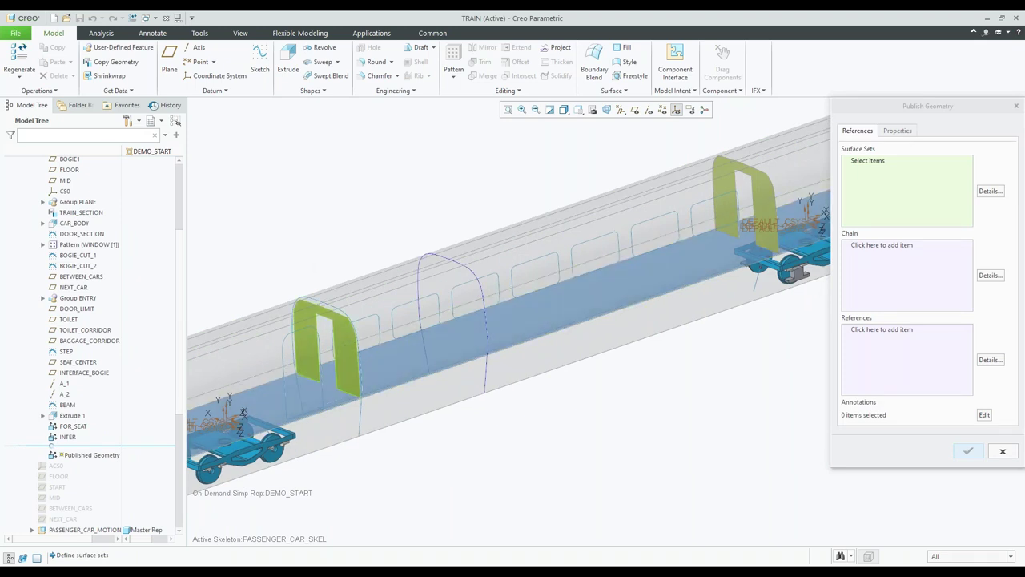
{"action": "left_click", "coordinate": [640, 260]}
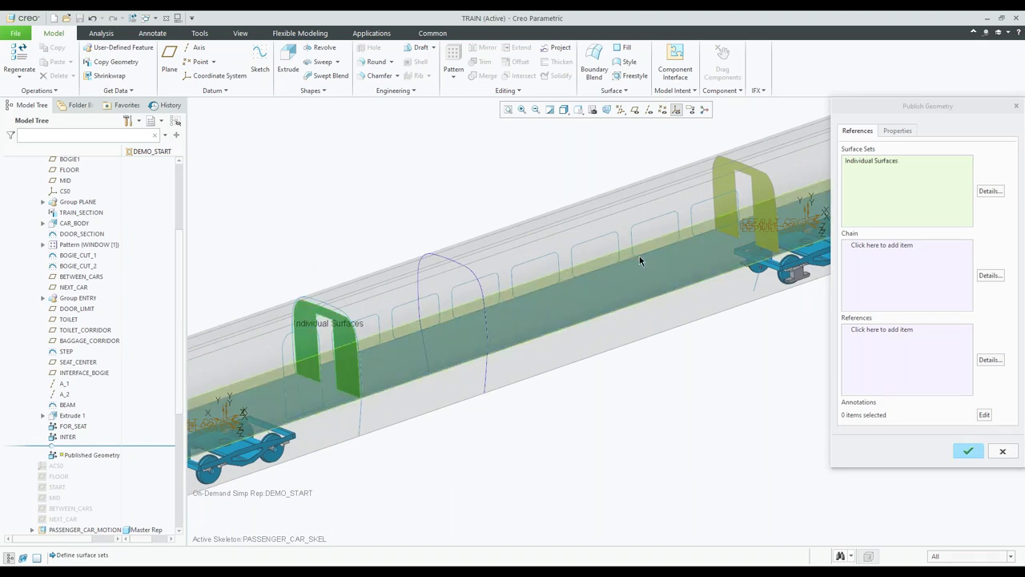
- Add the door section curve, the adjacent window outline and the side entry door outline as chains of the second publish geometry feature
{"action": "middle_click", "coordinate": [786, 294]}
{"action": "left_click", "coordinate": [373, 321]}
{"action": "left_click", "coordinate": [328, 347], "text": "ctrl"}
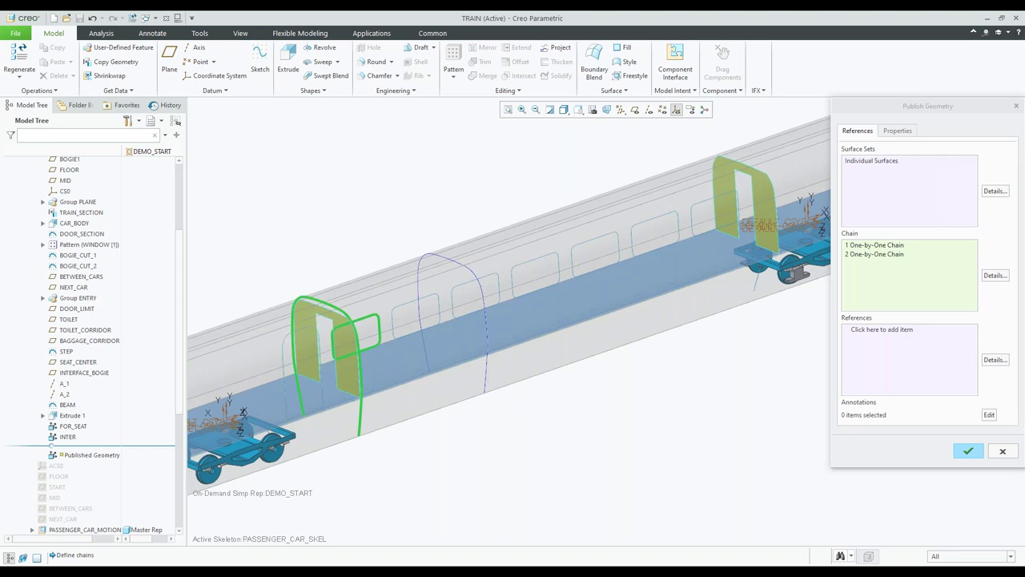
{"action": "middle_click", "coordinate": [328, 347]}
{"action": "left_click", "coordinate": [361, 400]}
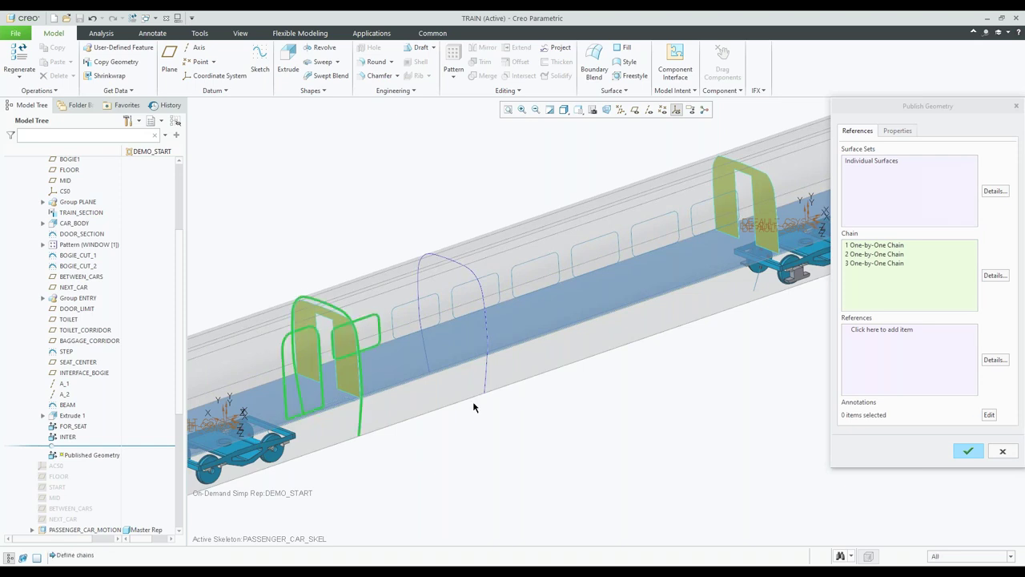
- Add the window outline beside the far partition as another chain, name the publish geometry feature Structure and complete it
{"action": "mouse_move", "coordinate": [435, 320]}
{"action": "middle_mouse_down"}
{"action": "mouse_move", "coordinate": [447, 282]}
{"action": "mouse_move", "coordinate": [435, 286]}
{"action": "middle_mouse_up"}
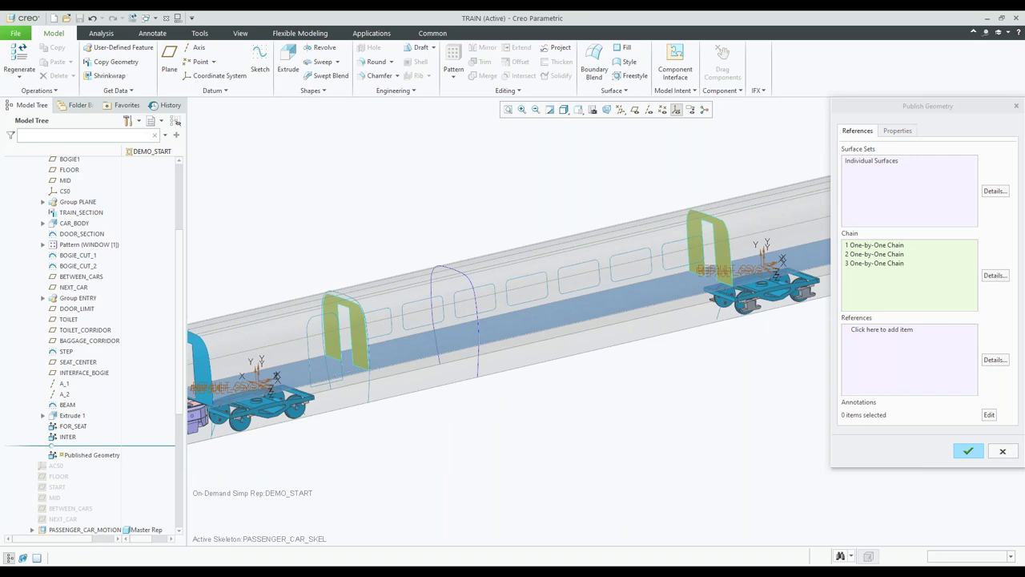
{"action": "left_click", "coordinate": [655, 246]}
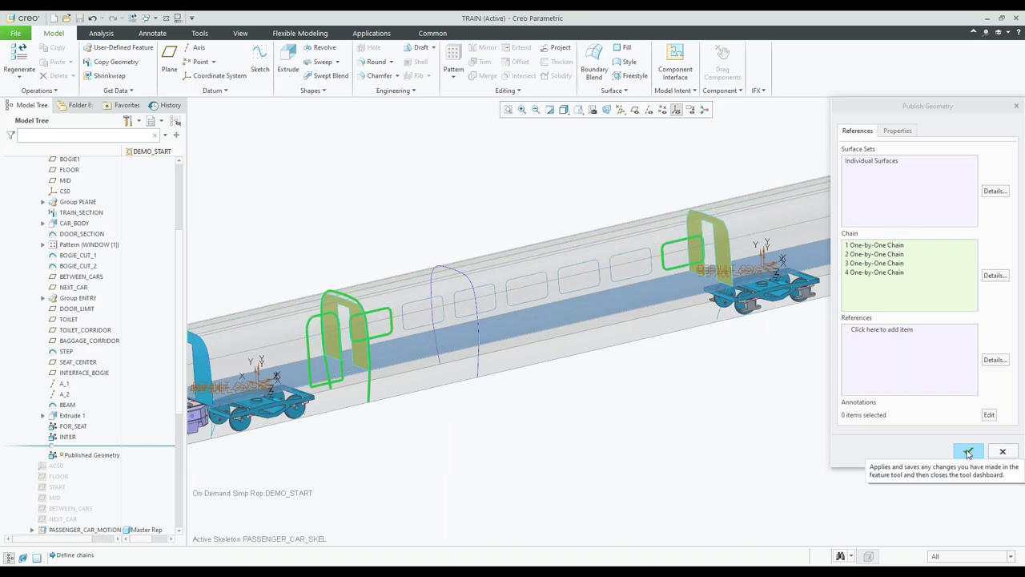
{"action": "left_click", "coordinate": [893, 132]}
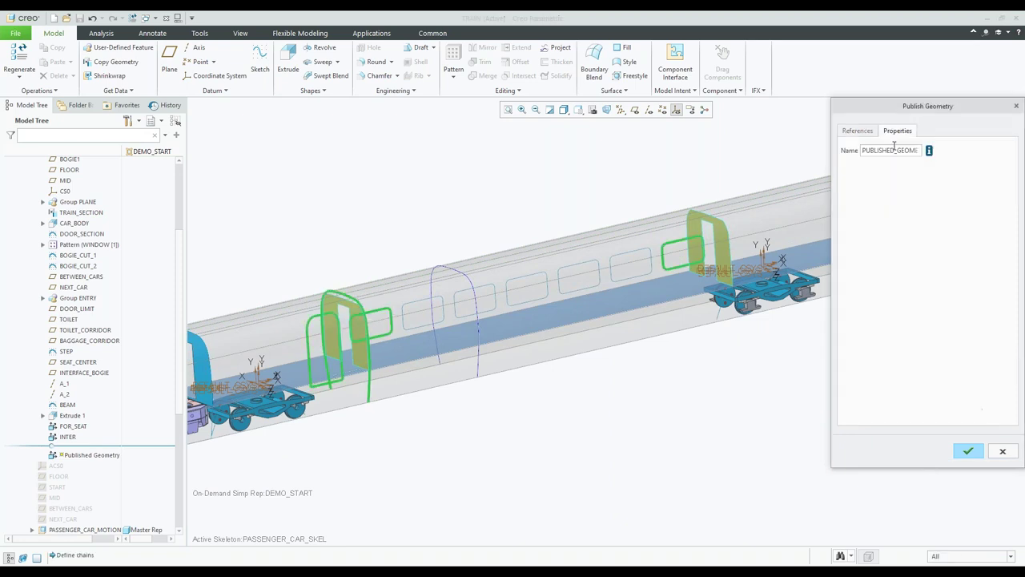
{"action": "double_click", "coordinate": [894, 150]}
{"action": "type", "text": "Structure"}
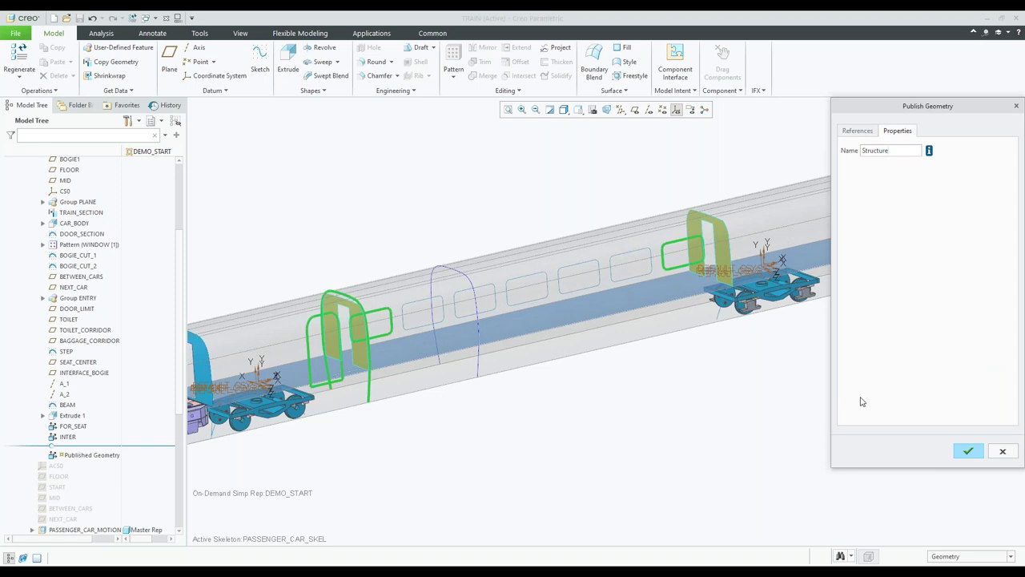
{"action": "left_click", "coordinate": [966, 450]}
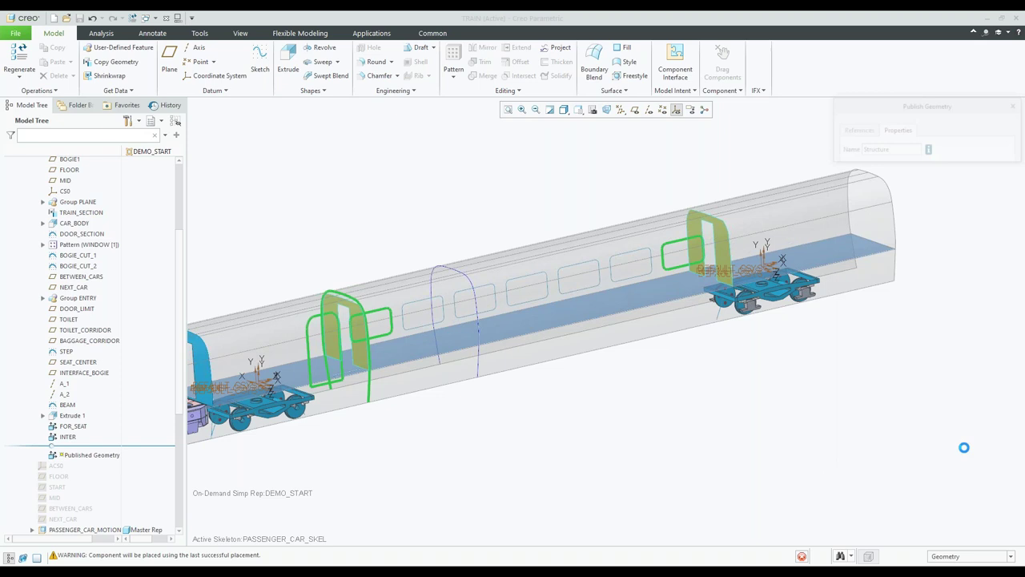
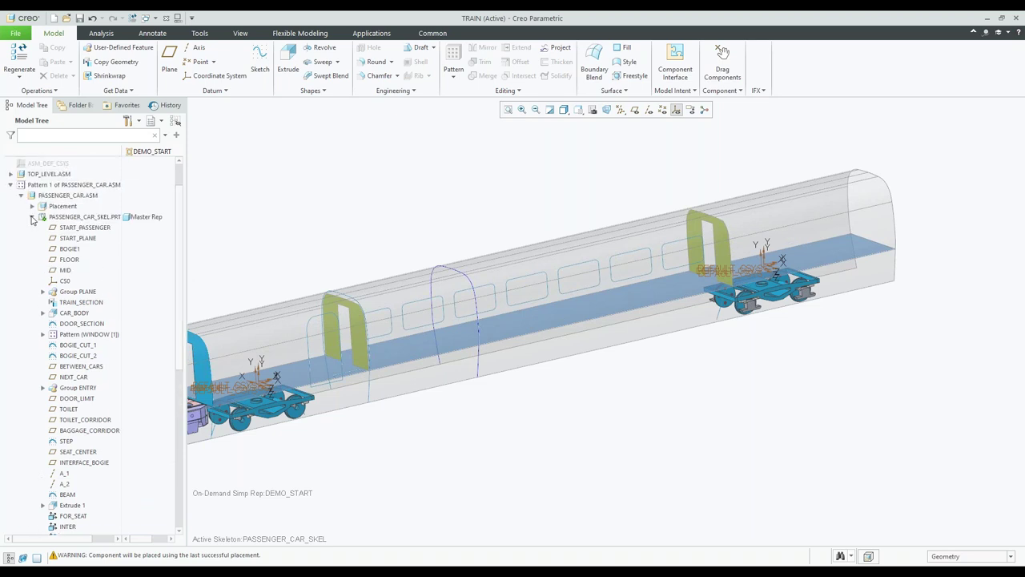
- Collapse the passenger car skeleton and activate the STRUCTURE.ASM subassembly
{"action": "left_click", "coordinate": [32, 217]}
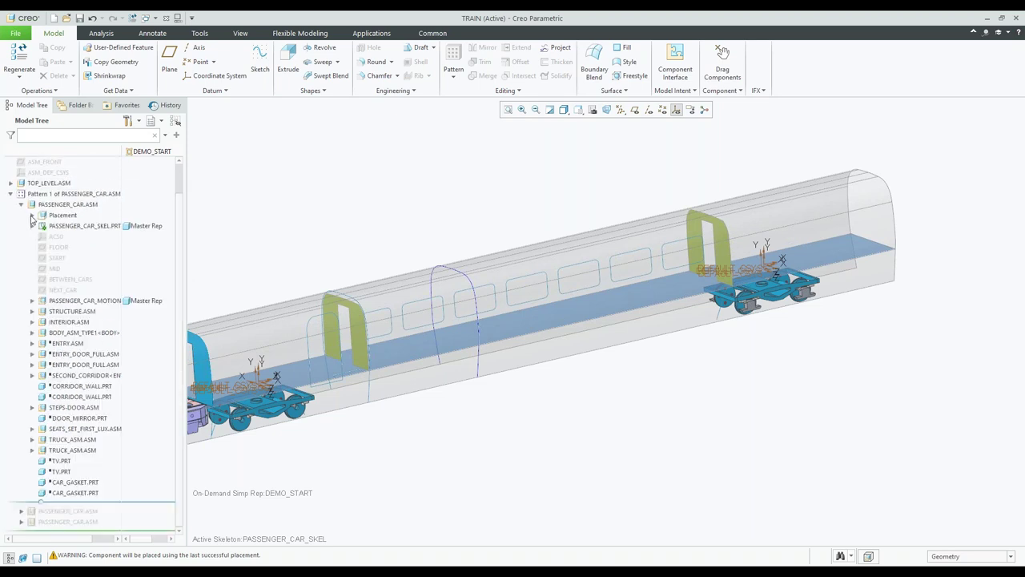
{"action": "left_click", "coordinate": [74, 312]}
{"action": "left_click", "coordinate": [74, 313]}
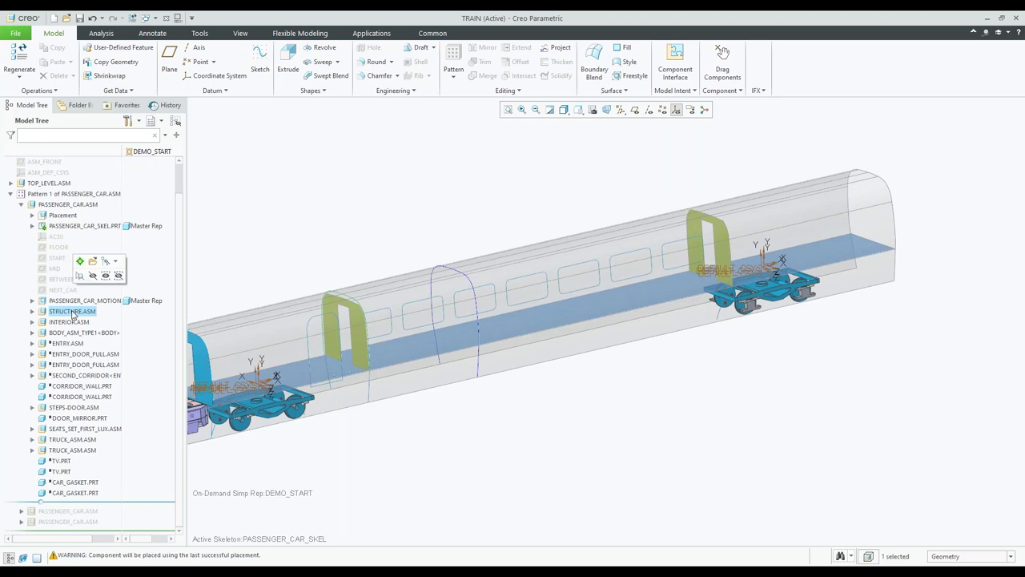
{"action": "left_click", "coordinate": [80, 261]}
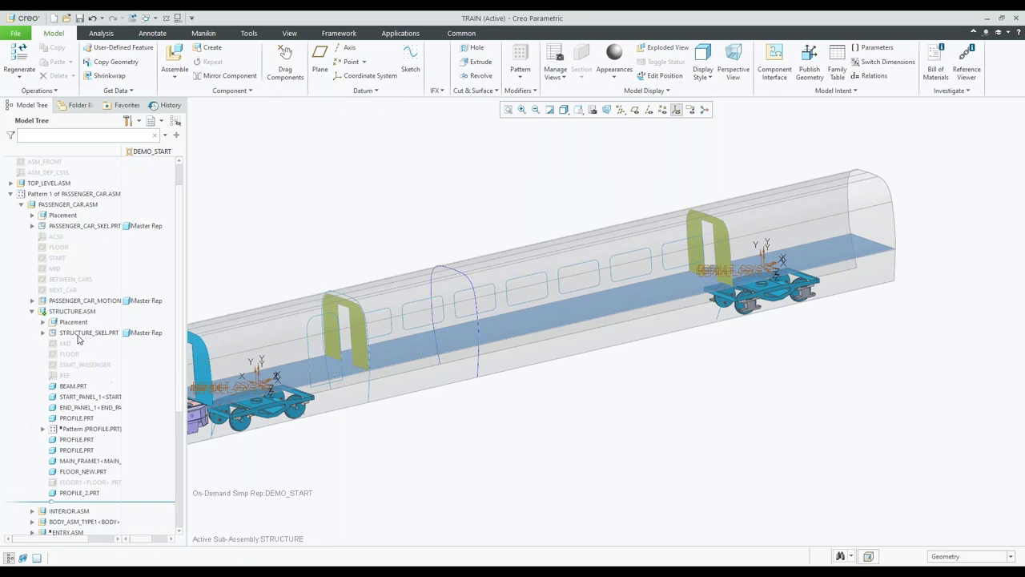
- Activate the skeleton part STRUCTURE_SKEL.PRT inside the structure subassembly
{"action": "left_click", "coordinate": [79, 335]}
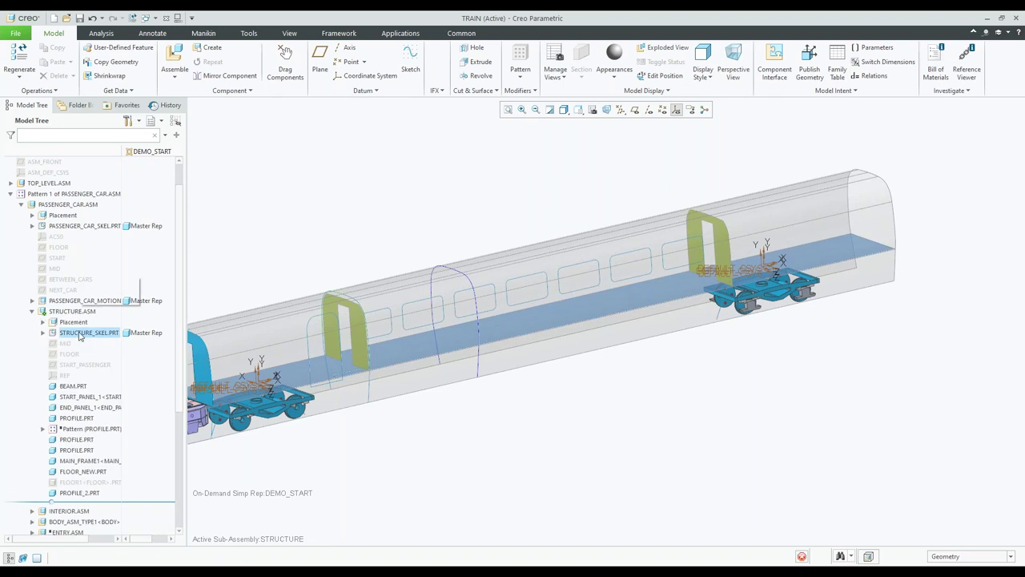
{"action": "middle_click_drag", "start_coordinate": [324, 268], "coordinate": [428, 256], "text": "shift"}
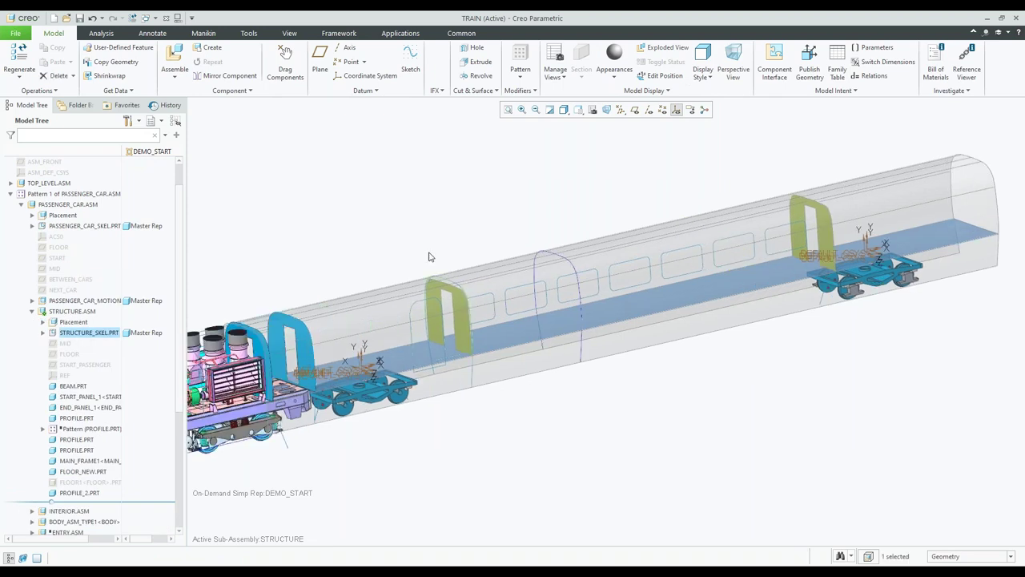
{"action": "scroll", "coordinate": [428, 257], "scroll_direction": "up", "scroll_amount": 2}
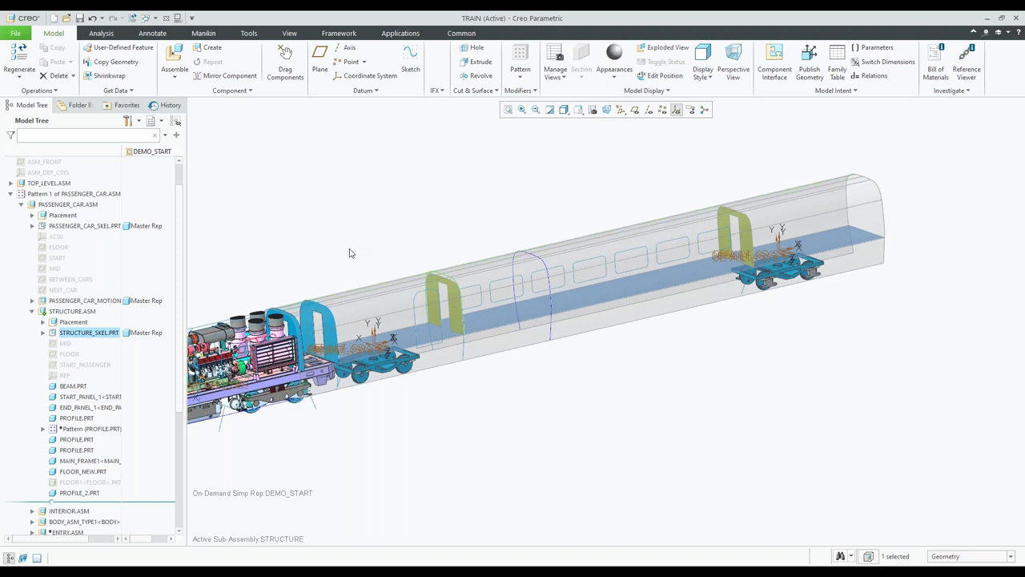
{"action": "right_click", "coordinate": [94, 335]}
{"action": "left_click", "coordinate": [101, 298]}
- Expand PASSENGER_CAR_SKEL.PRT to reach its published features and start a Copy Geometry feature in the structure skeleton
{"action": "left_click", "coordinate": [32, 227]}
{"action": "scroll", "coordinate": [80, 321], "scroll_direction": "down", "scroll_amount": 1}
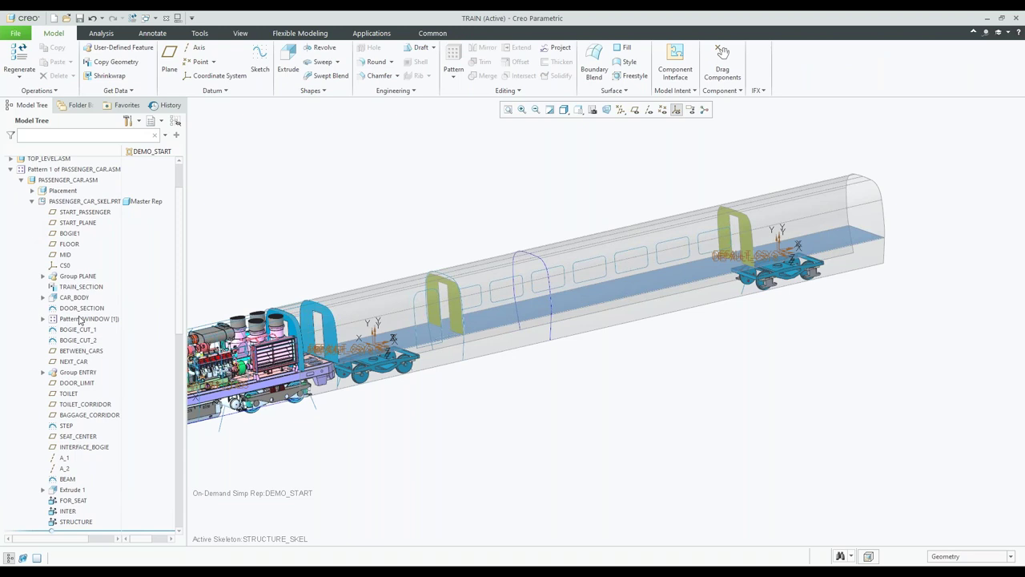
{"action": "scroll", "coordinate": [80, 320], "scroll_direction": "down", "scroll_amount": 10}
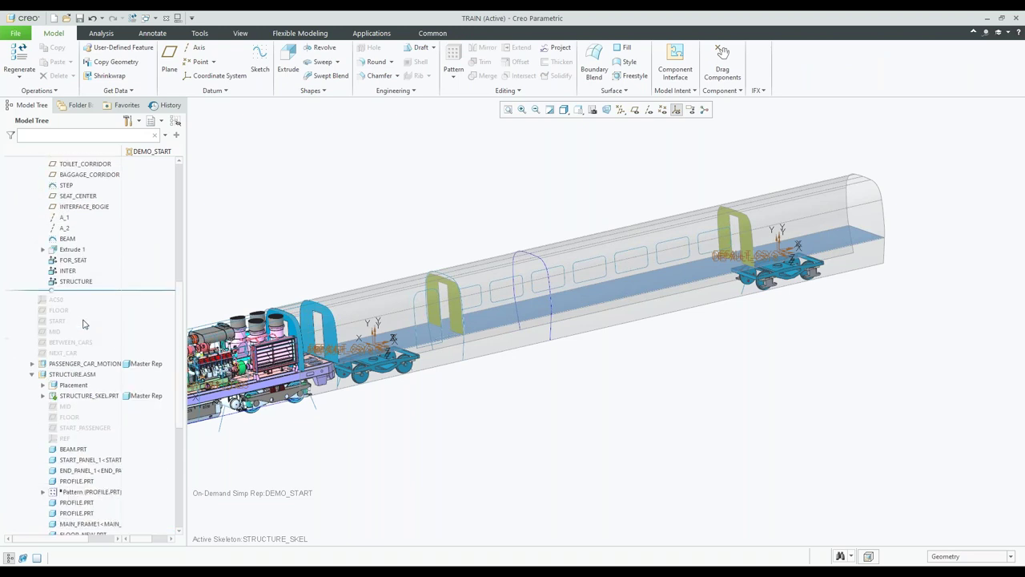
{"action": "scroll", "coordinate": [85, 322], "scroll_direction": "down", "scroll_amount": 1}
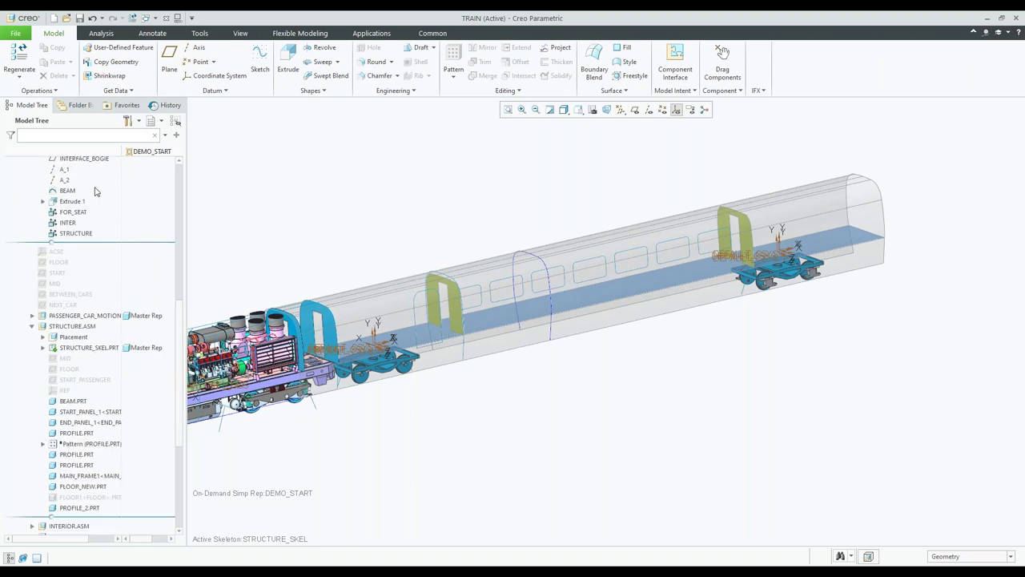
{"action": "left_click", "coordinate": [128, 93]}
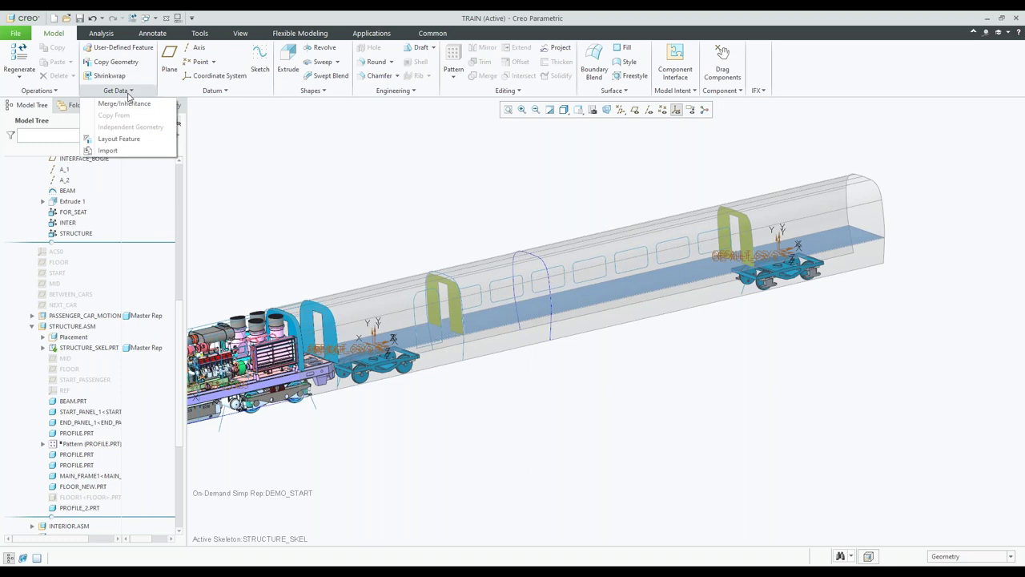
{"action": "left_click", "coordinate": [222, 130]}
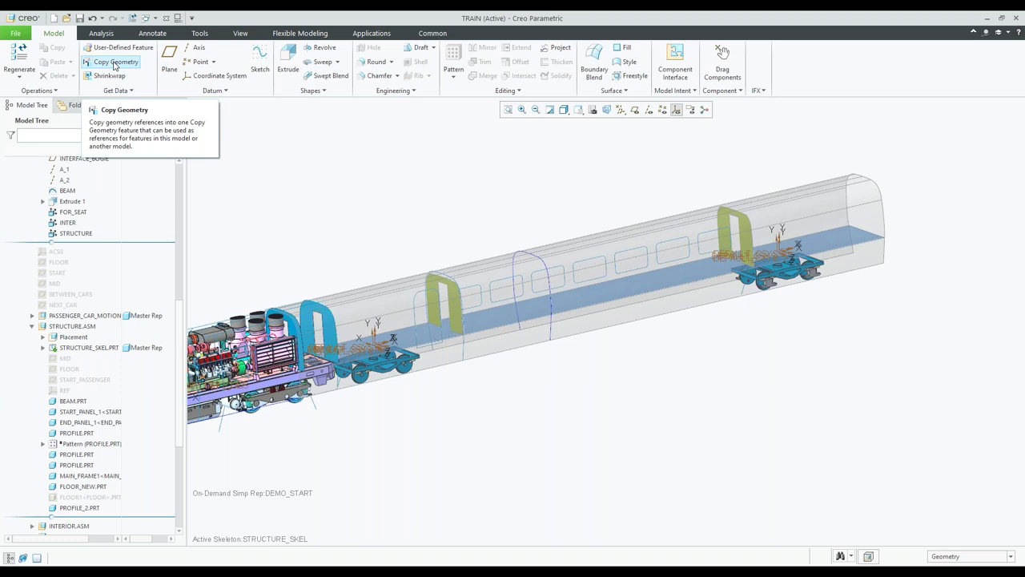
{"action": "left_click", "coordinate": [116, 63]}
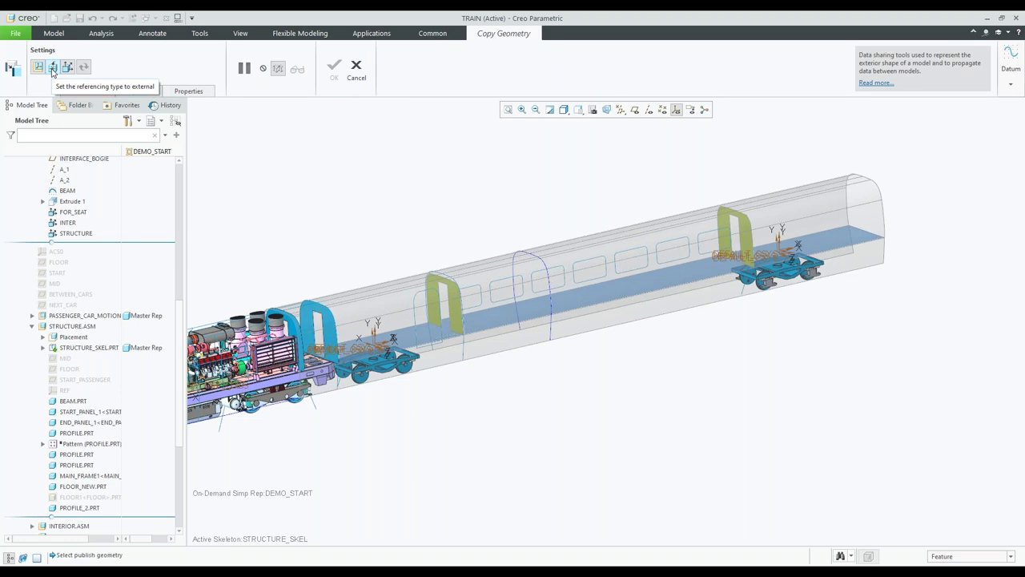
{"action": "left_click", "coordinate": [52, 67]}
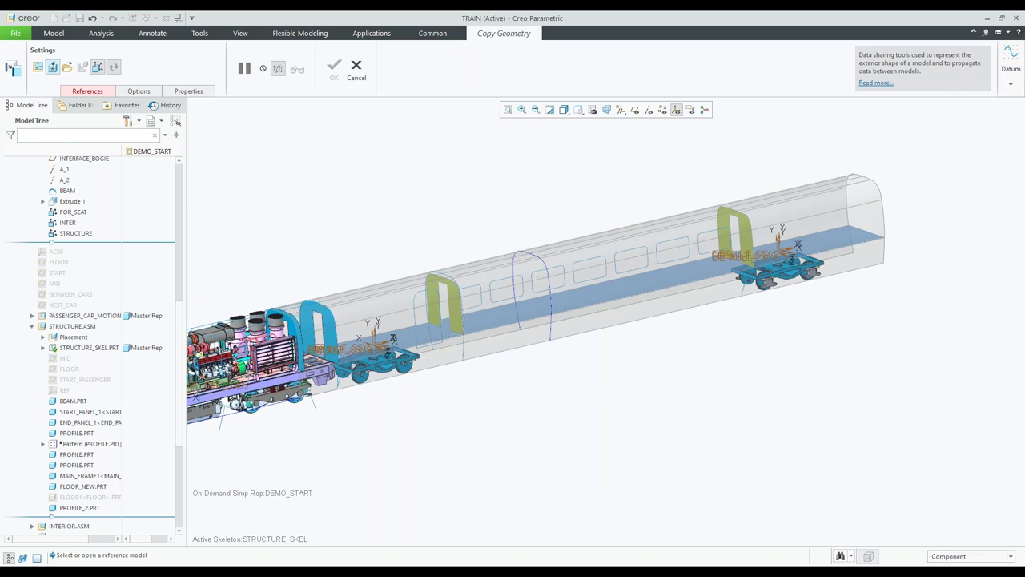
{"action": "left_click", "coordinate": [67, 67]}
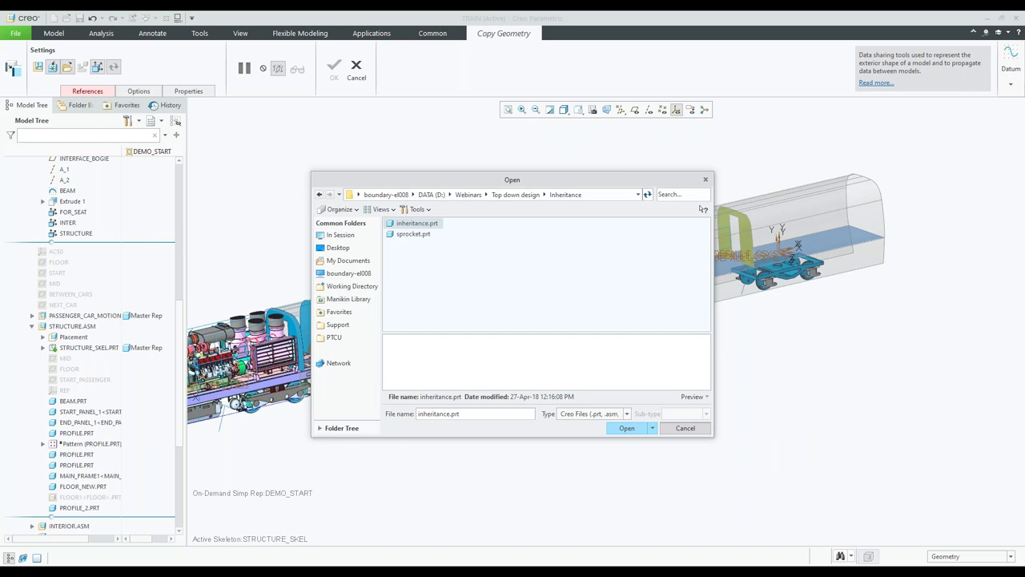
{"action": "left_click", "coordinate": [686, 428]}
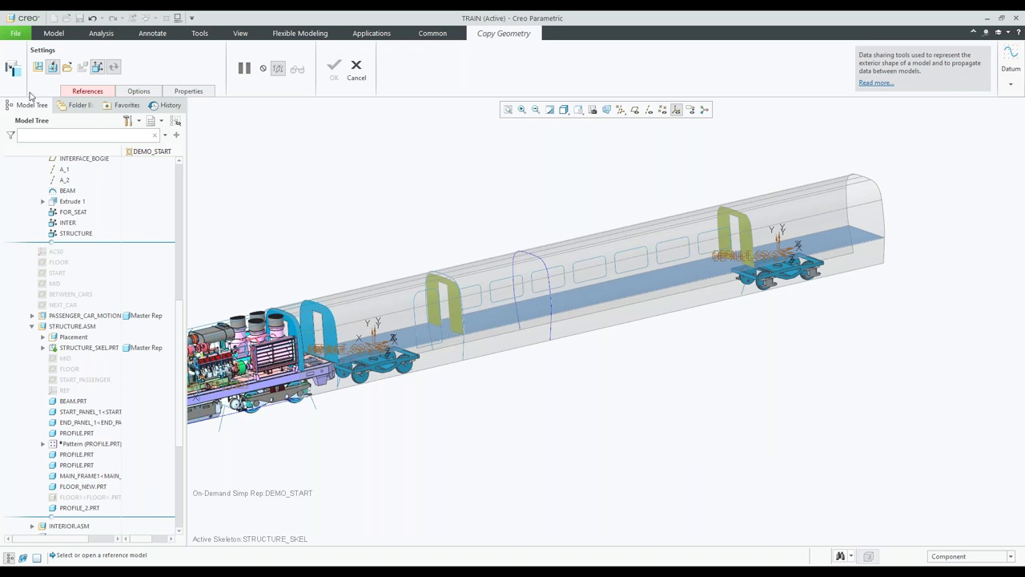
{"action": "left_click", "coordinate": [38, 69]}
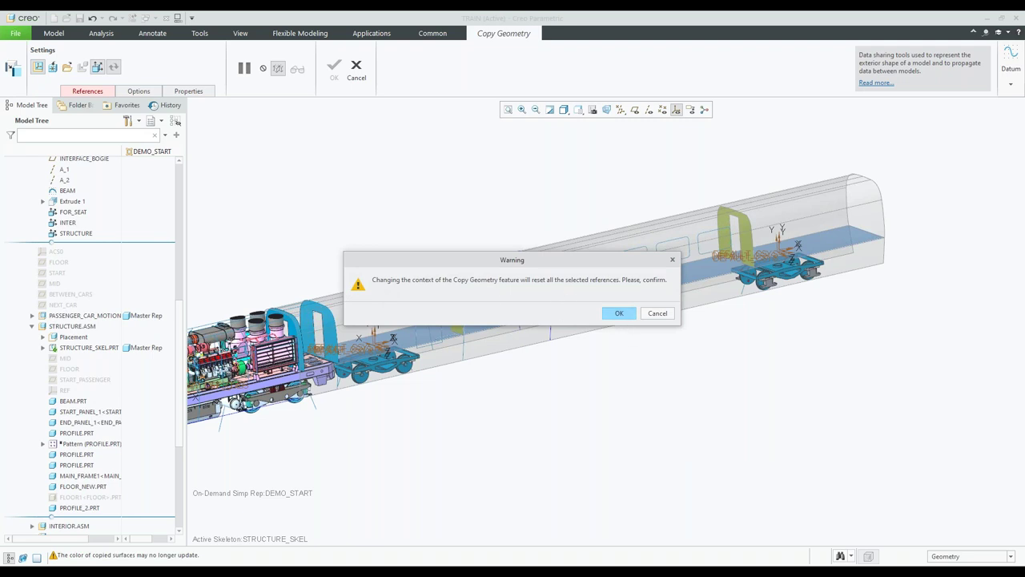
{"action": "left_click", "coordinate": [619, 313]}
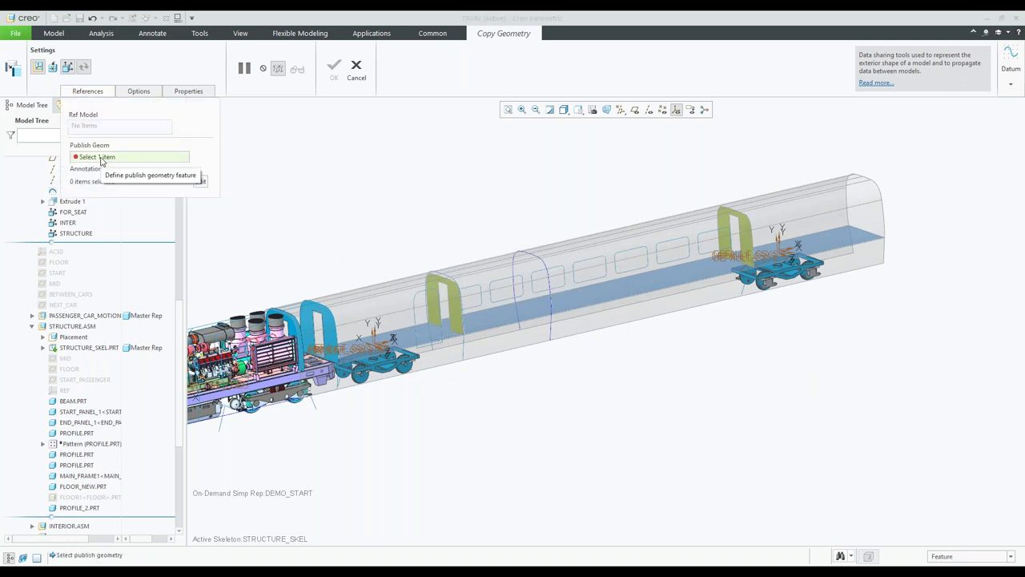
- Reference the STRUCTURE publish geometry of the passenger car skeleton, review the update options and complete the Copy Geometry feature
{"action": "left_click", "coordinate": [101, 161]}
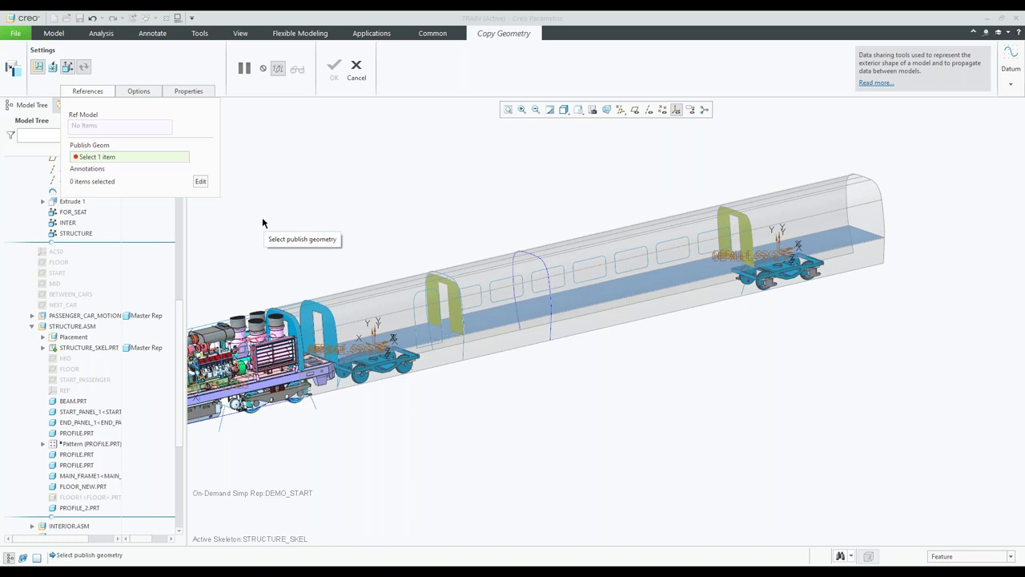
{"action": "left_click", "coordinate": [68, 233]}
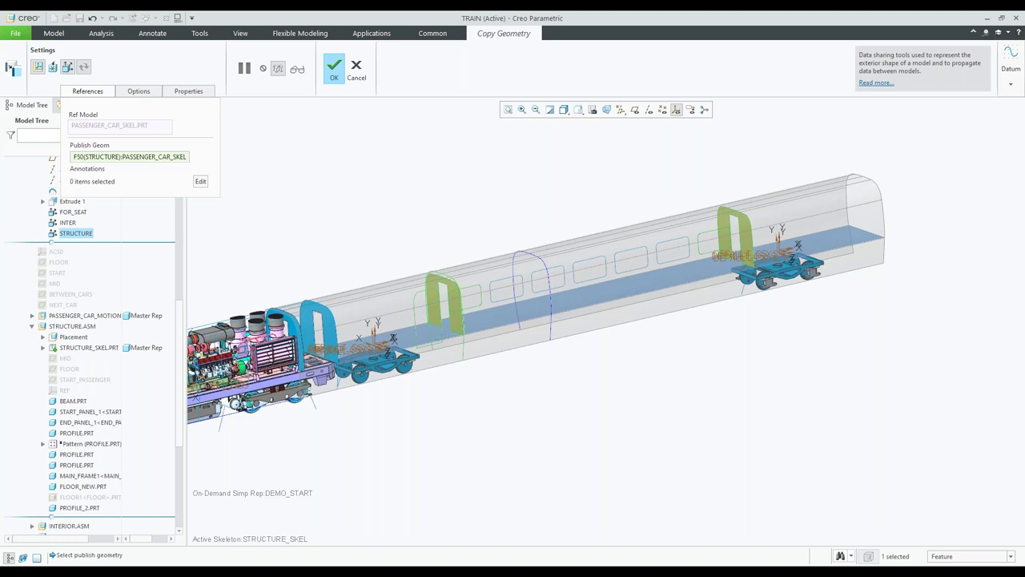
{"action": "left_click", "coordinate": [141, 92]}
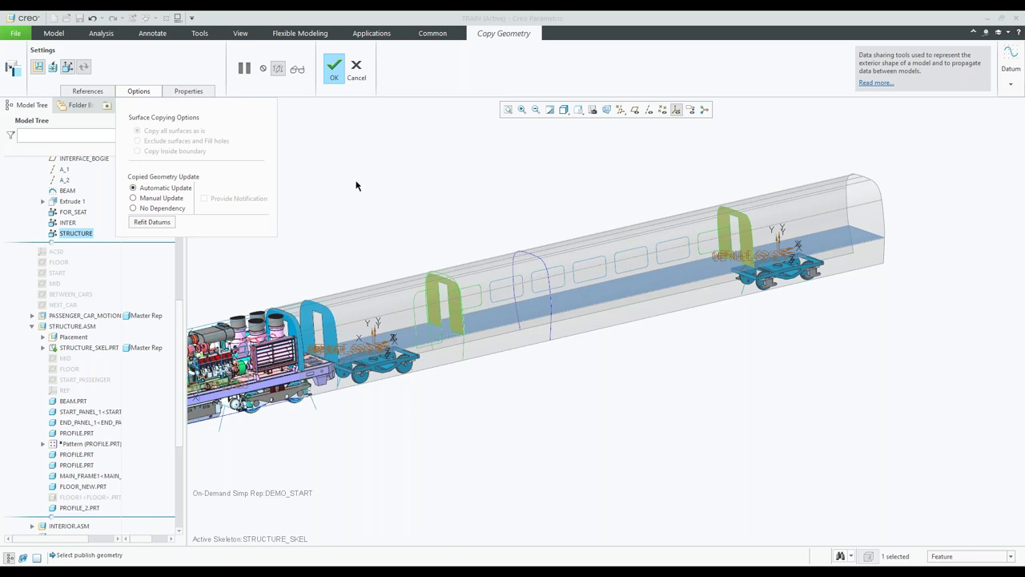
{"action": "left_click", "coordinate": [334, 72]}
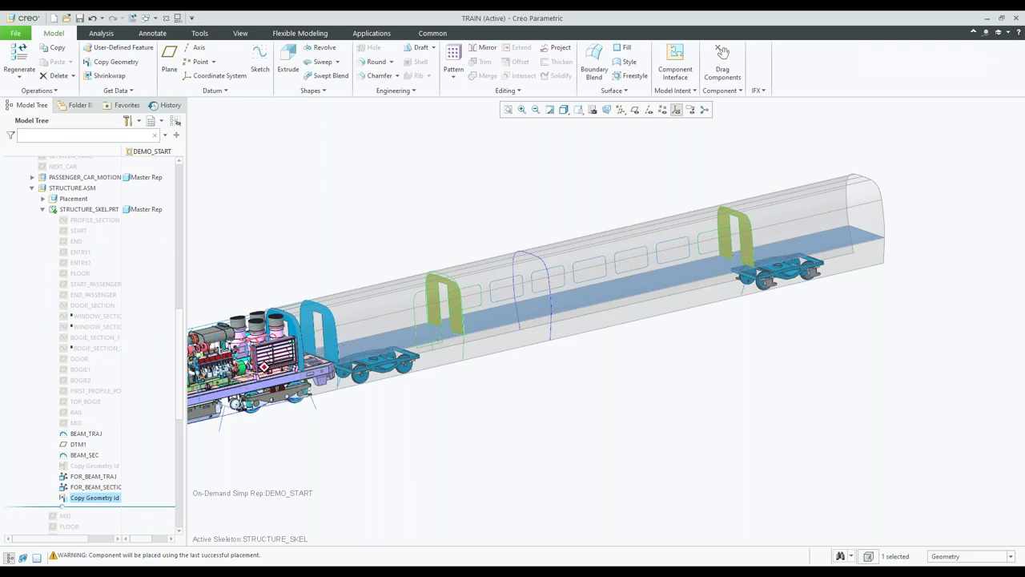
- Redefine the new Copy Geometry feature in the structure skeleton to name it Structure
{"action": "scroll", "coordinate": [264, 366], "scroll_direction": "down", "scroll_amount": 2}
{"action": "left_click", "coordinate": [88, 337]}
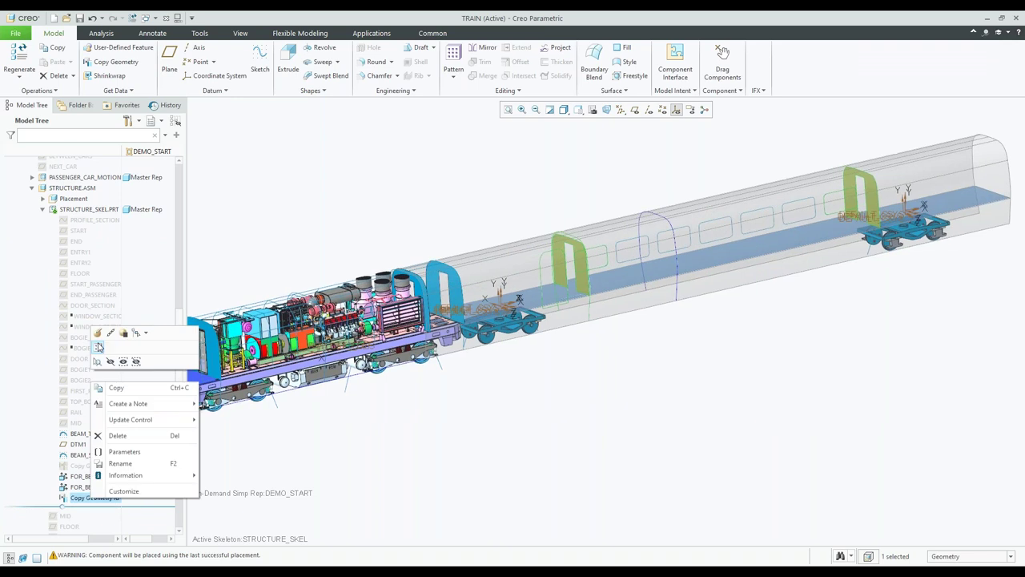
{"action": "left_click", "coordinate": [97, 332]}
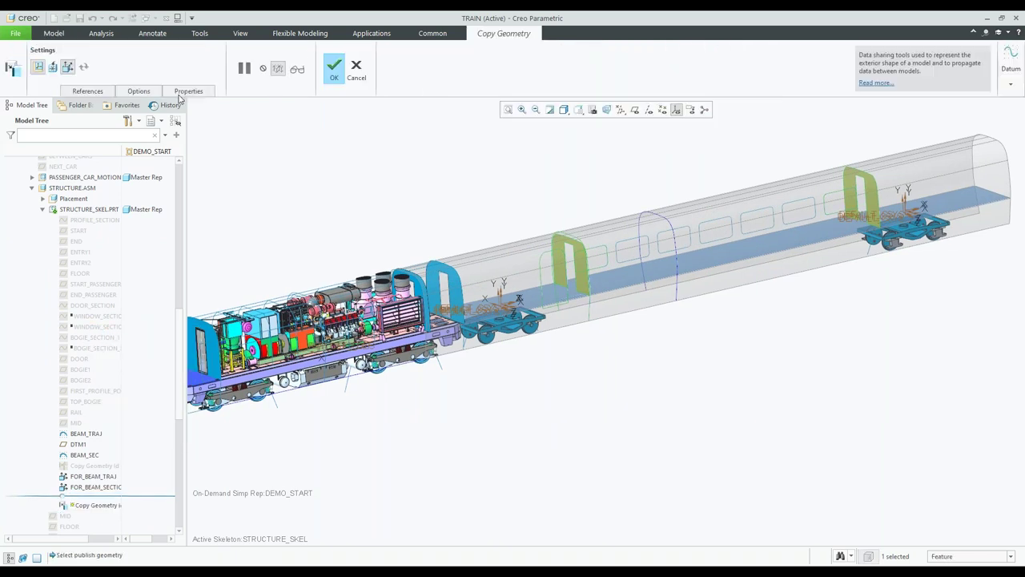
{"action": "left_click", "coordinate": [182, 92]}
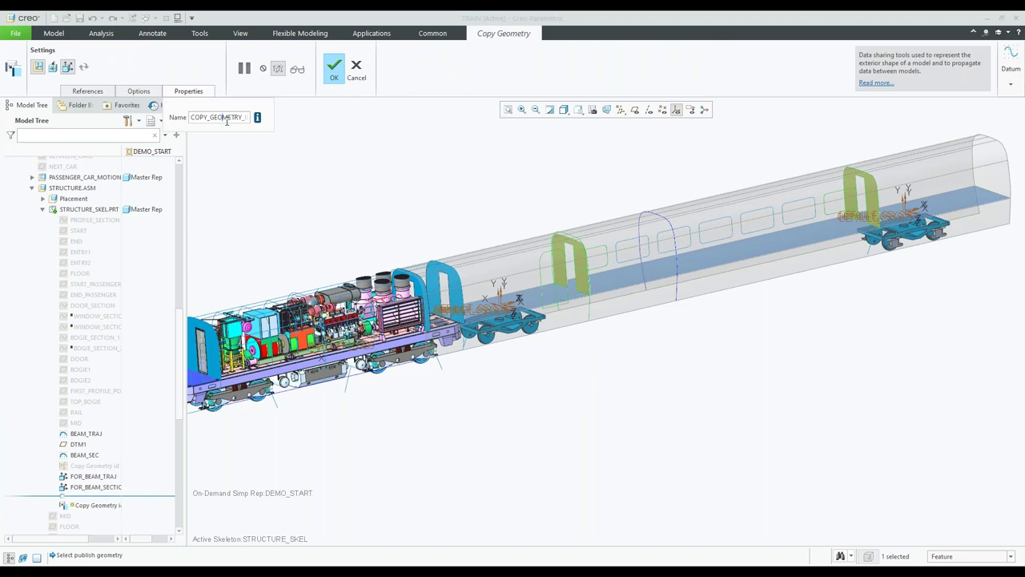
{"action": "double_click", "coordinate": [227, 117]}
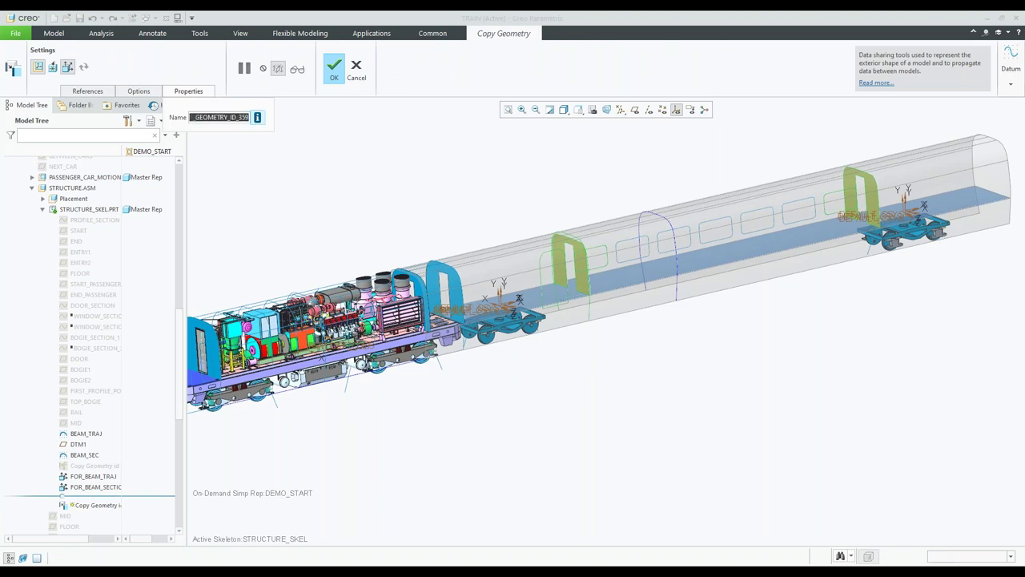
{"action": "type", "text": "Stucructure"}
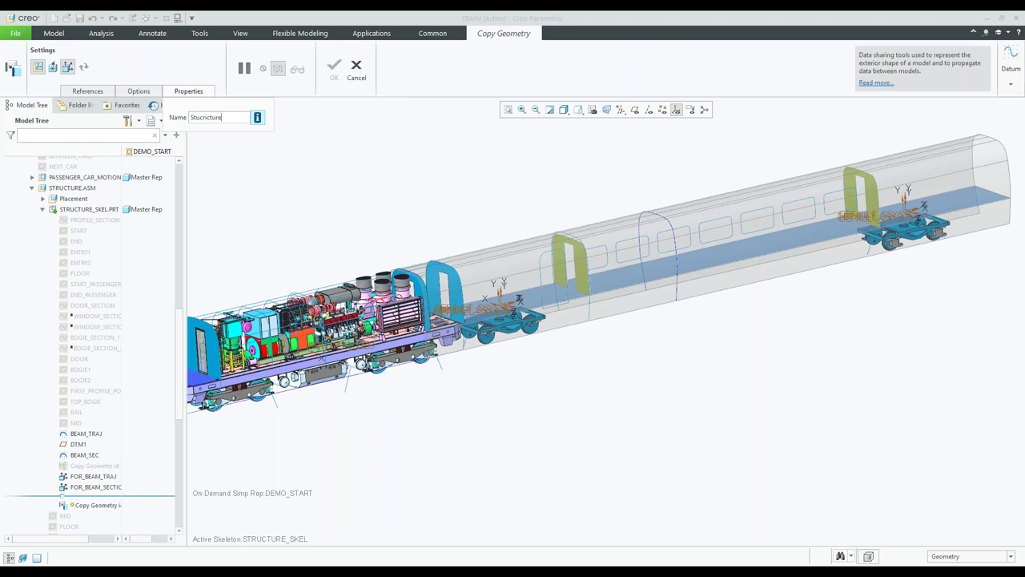
{"action": "key", "text": "BackSpace"}
{"action": "key", "text": "BackSpace"}
{"action": "key", "text": "BackSpace"}
{"action": "key", "text": "BackSpace"}
{"action": "key", "text": "BackSpace"}
{"action": "key", "text": "BackSpace"}
{"action": "key", "text": "BackSpace"}
{"action": "key", "text": "BackSpace"}
{"action": "key", "text": "BackSpace"}
{"action": "type", "text": "ructure"}
{"action": "key", "text": "Return"}
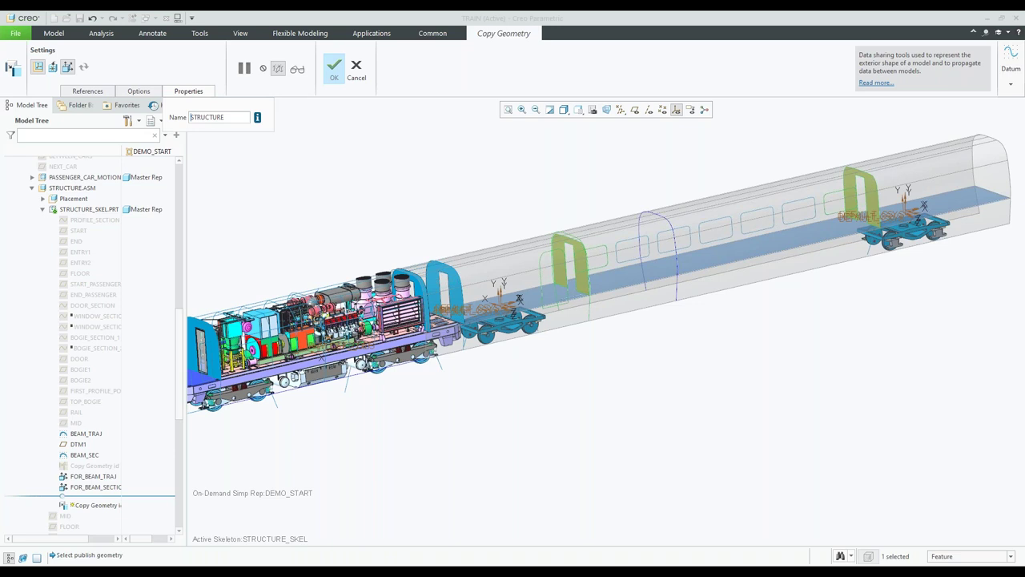
{"action": "middle_click", "coordinate": [304, 337]}
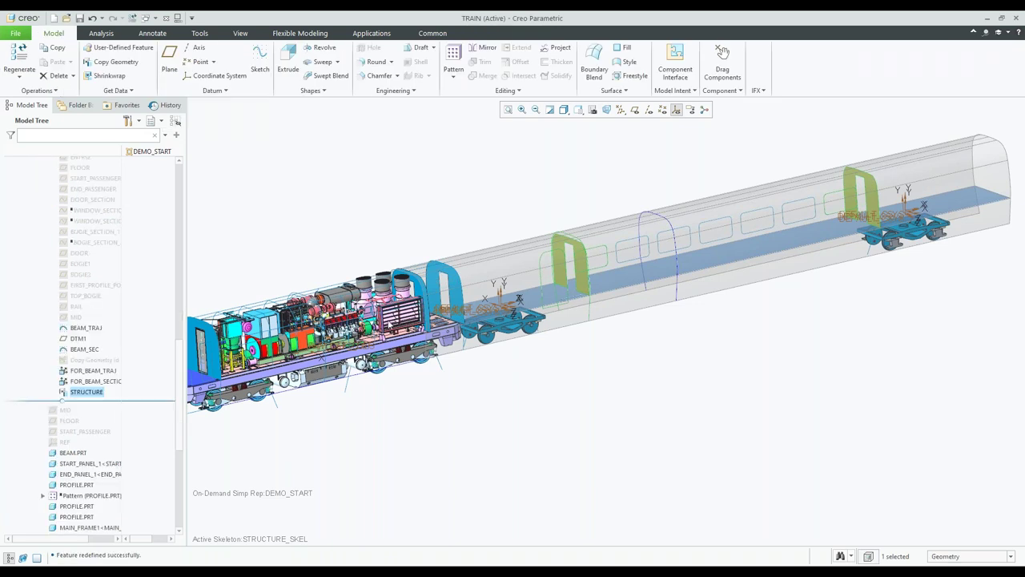
{"action": "scroll", "coordinate": [485, 298], "scroll_direction": "down", "scroll_amount": 4}
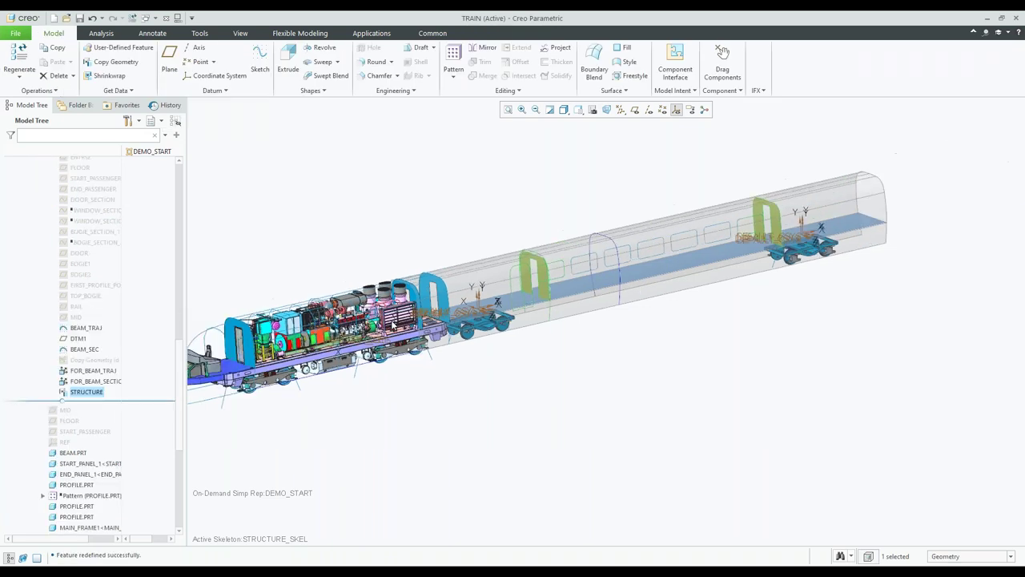
- Open STRUCTURE.ASM from the train assembly in its own window, using Master Rep and the generic instance
{"action": "left_click_drag", "start_coordinate": [179, 391], "coordinate": [189, 328]}
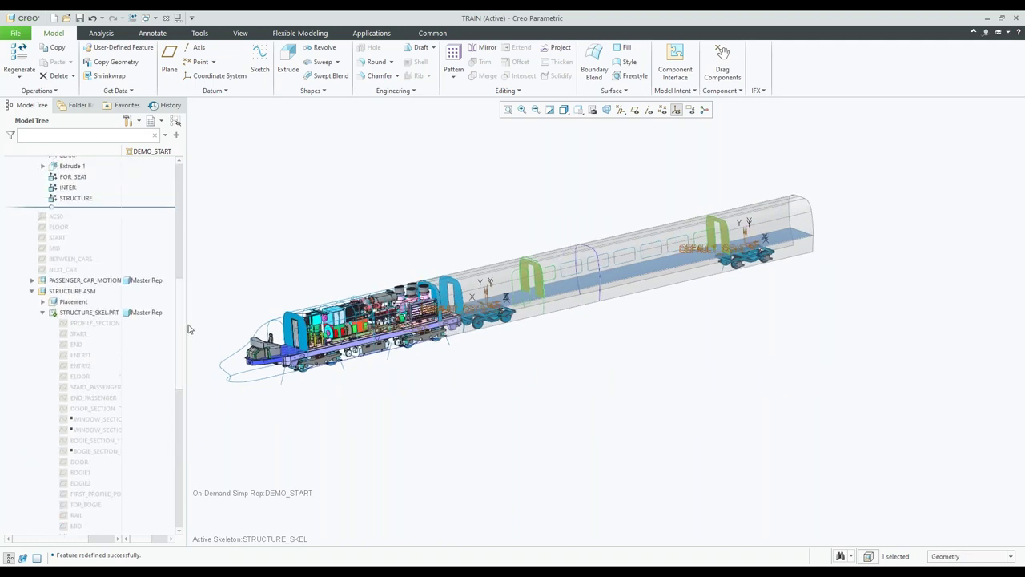
{"action": "left_click", "coordinate": [68, 291]}
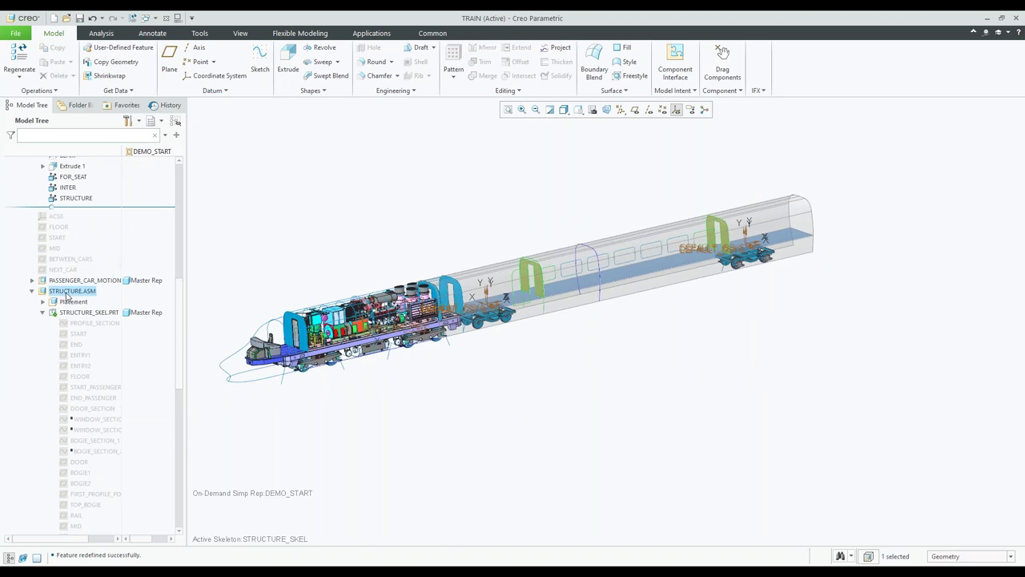
{"action": "right_click", "coordinate": [66, 294]}
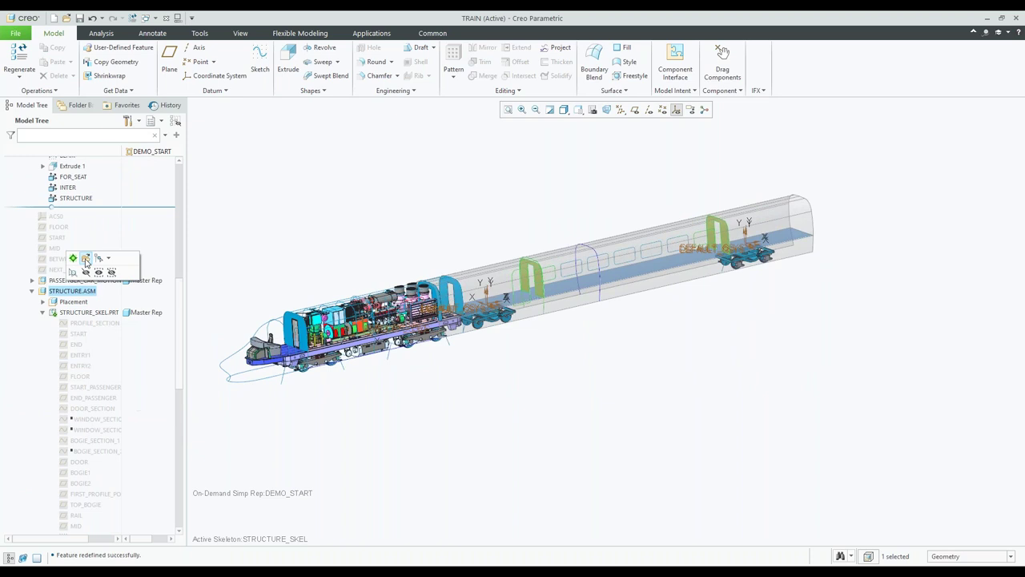
{"action": "left_click", "coordinate": [85, 261]}
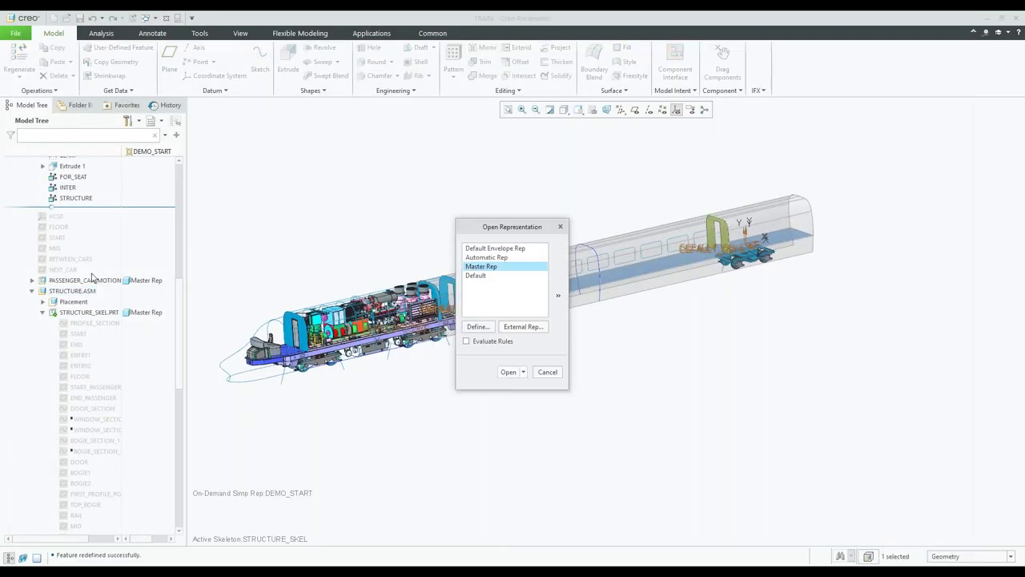
{"action": "key", "text": "Return"}
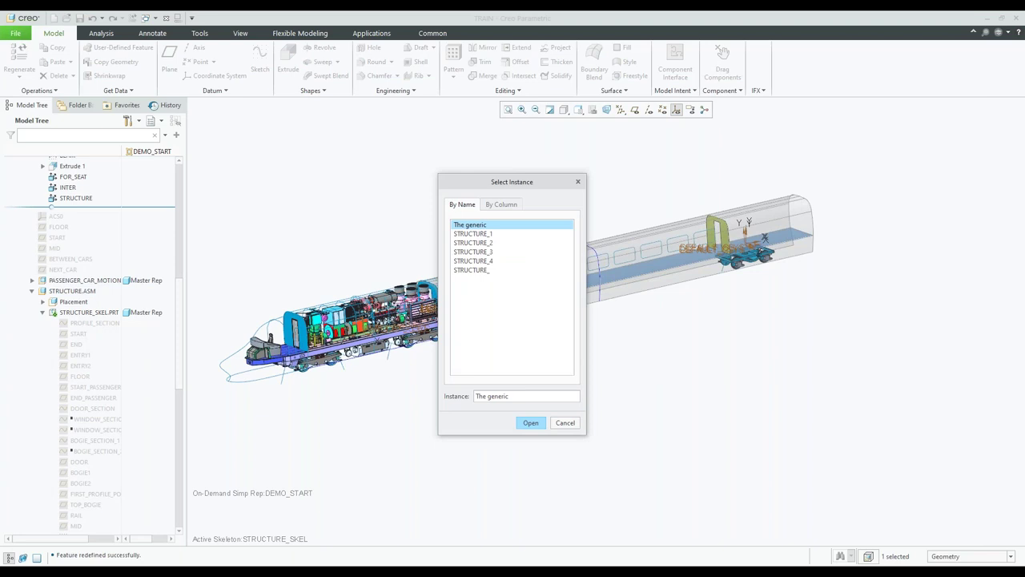
{"action": "key", "text": "Return"}
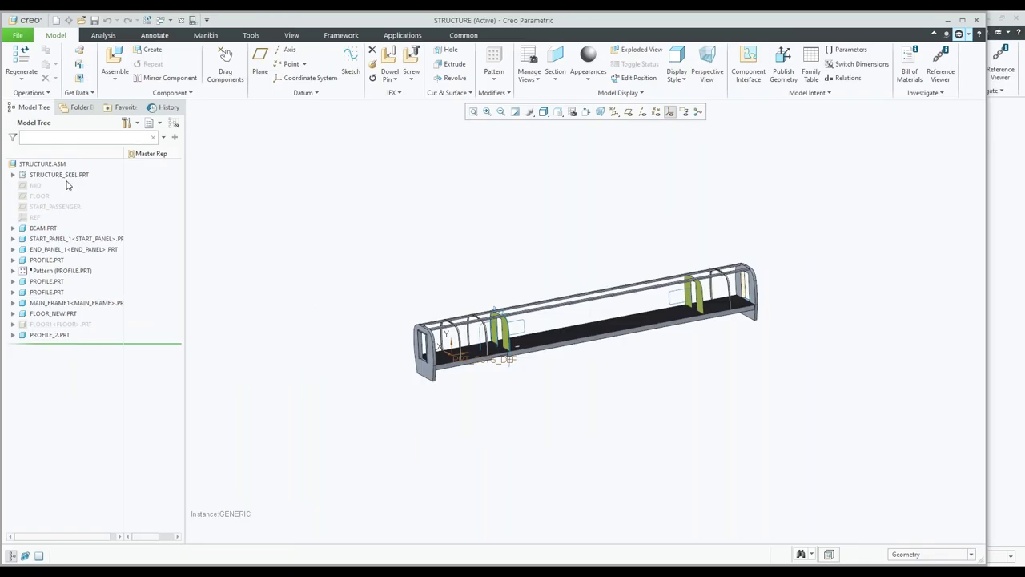
- Examine the structure assembly's beams, profiles and floor together with the copied STRUCTURE geometry in STRUCTURE_SKEL.PRT
{"action": "left_click", "coordinate": [67, 179]}
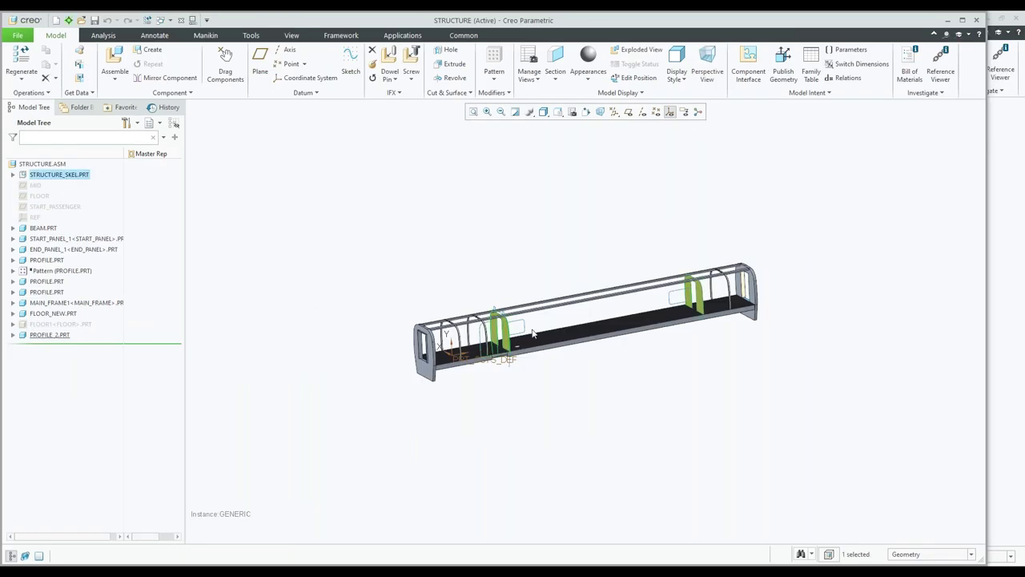
{"action": "scroll", "coordinate": [533, 334], "scroll_direction": "up", "scroll_amount": 5}
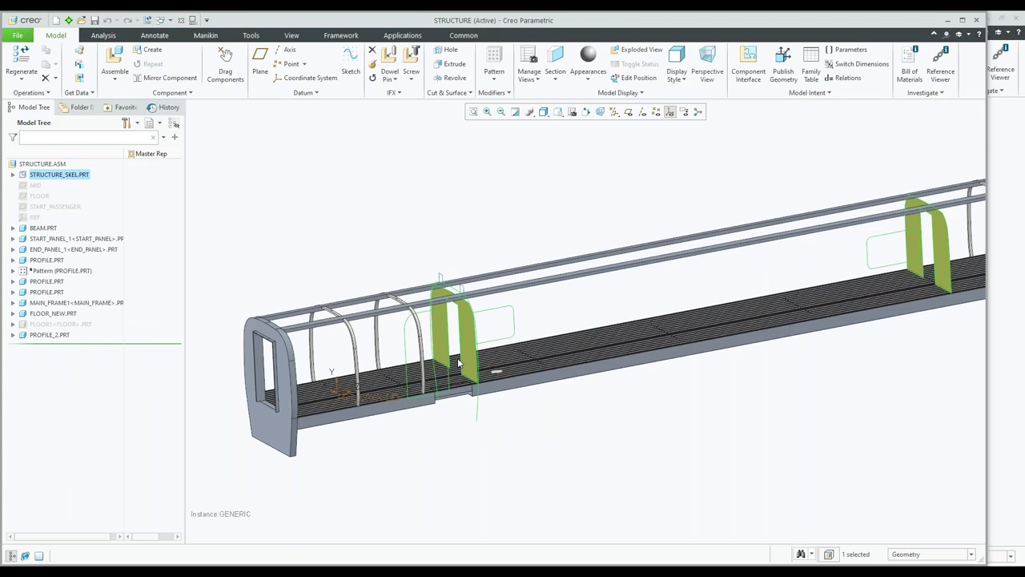
{"action": "scroll", "coordinate": [459, 363], "scroll_direction": "up", "scroll_amount": 3}
{"action": "scroll", "coordinate": [687, 237], "scroll_direction": "down", "scroll_amount": 6}
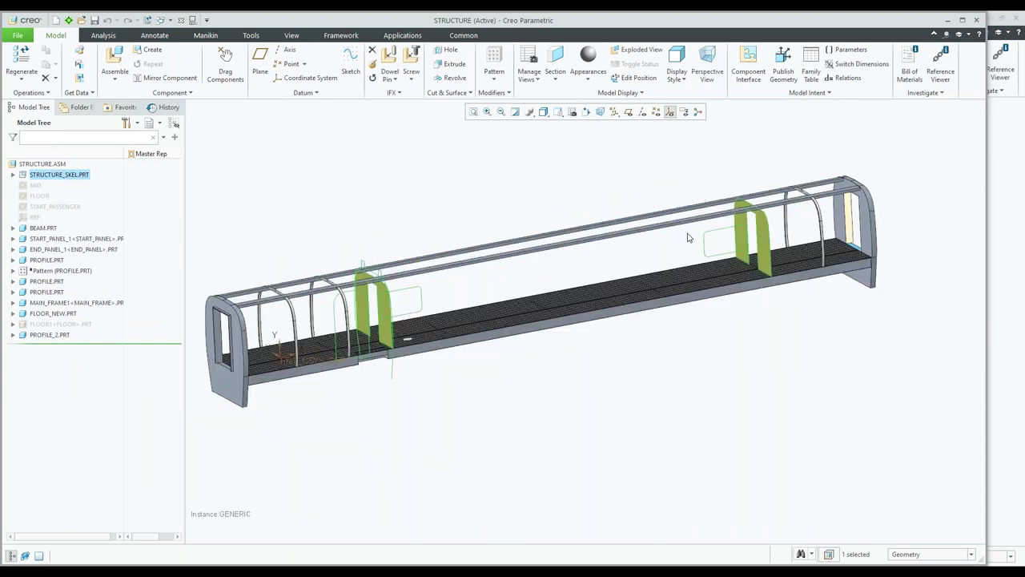
{"action": "left_click", "coordinate": [713, 190]}
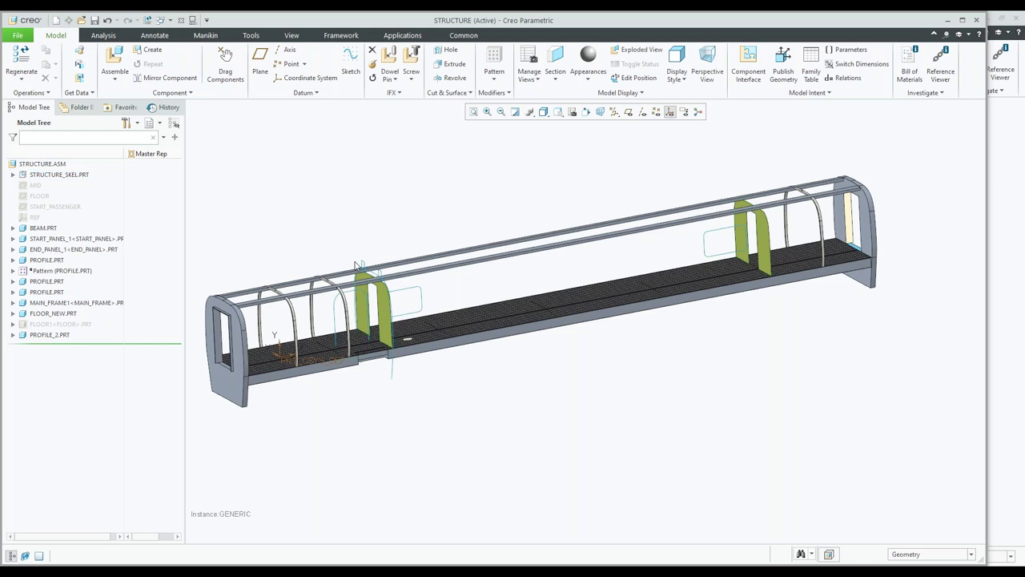
{"action": "scroll", "coordinate": [358, 265], "scroll_direction": "up", "scroll_amount": 6}
{"action": "left_click", "coordinate": [400, 267]}
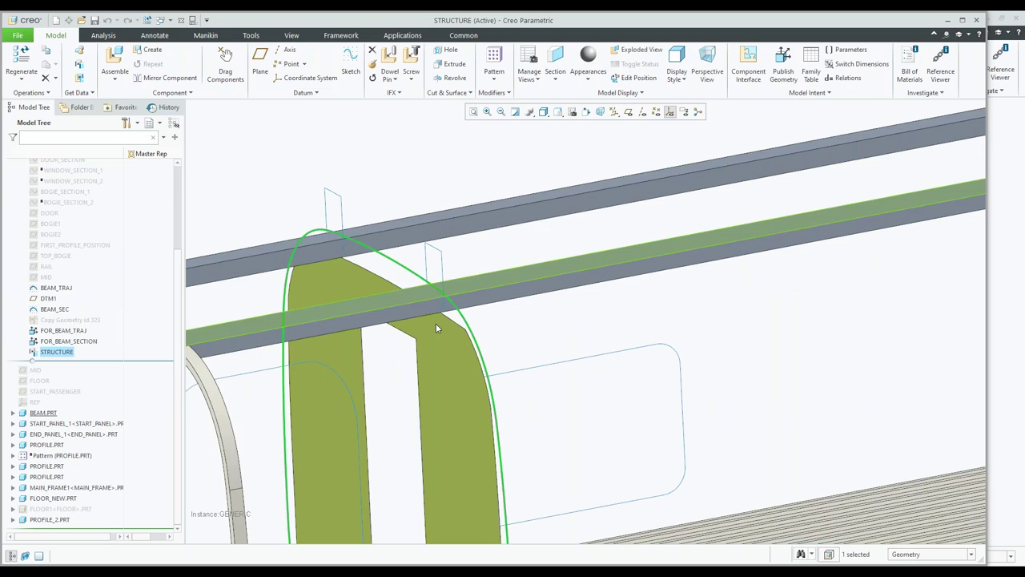
{"action": "scroll", "coordinate": [436, 326], "scroll_direction": "down", "scroll_amount": 5}
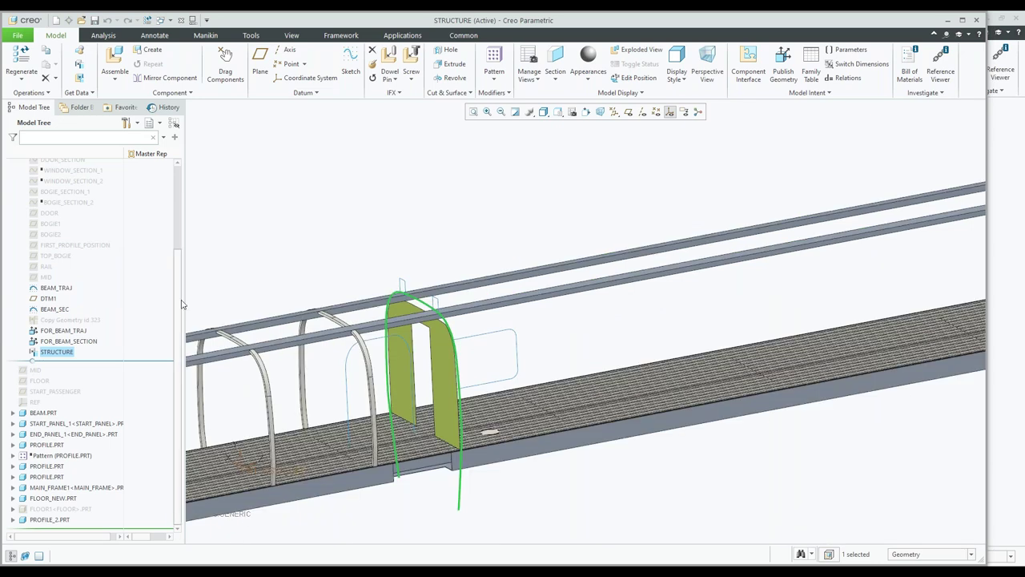
{"action": "scroll", "coordinate": [46, 167], "scroll_direction": "up", "scroll_amount": 4}
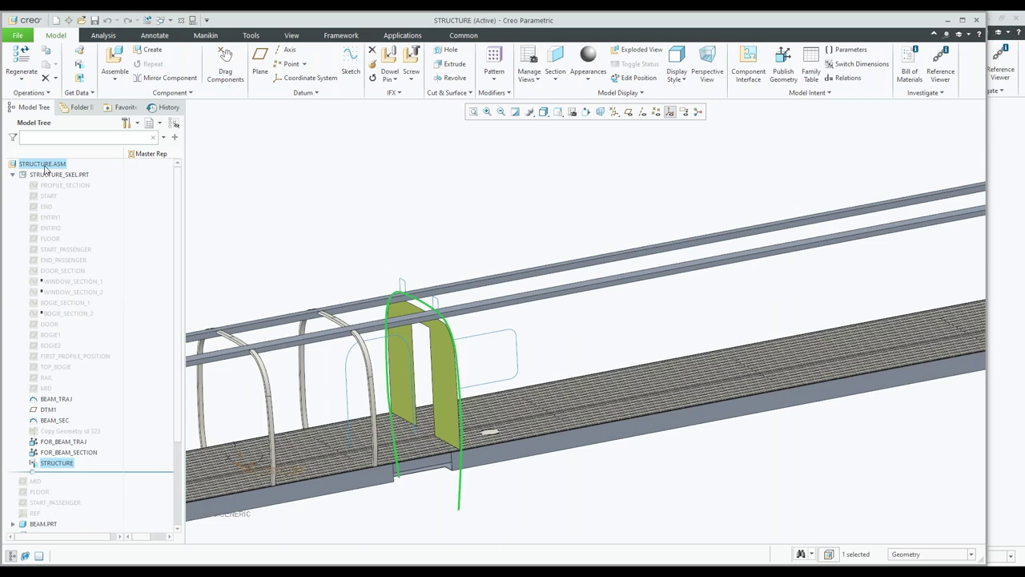
{"action": "left_click", "coordinate": [46, 166]}
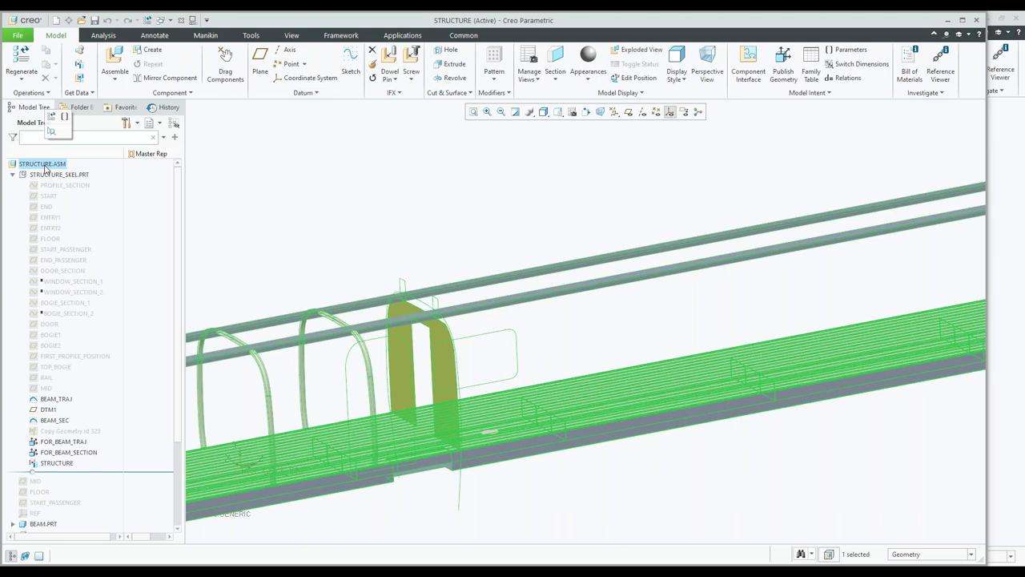
{"action": "left_click", "coordinate": [12, 174]}
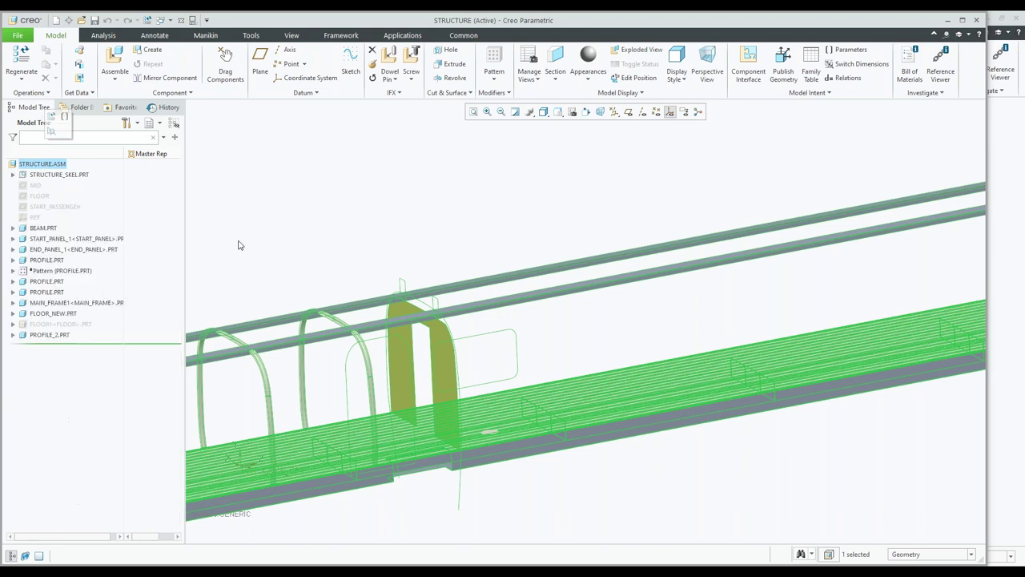
{"action": "left_click", "coordinate": [302, 233]}
{"action": "mouse_move", "coordinate": [348, 246]}
{"action": "middle_mouse_down", "text": "ctrl"}
{"action": "mouse_move", "coordinate": [383, 247]}
{"action": "mouse_move", "coordinate": [341, 213]}
{"action": "middle_mouse_up", "text": "ctrl"}
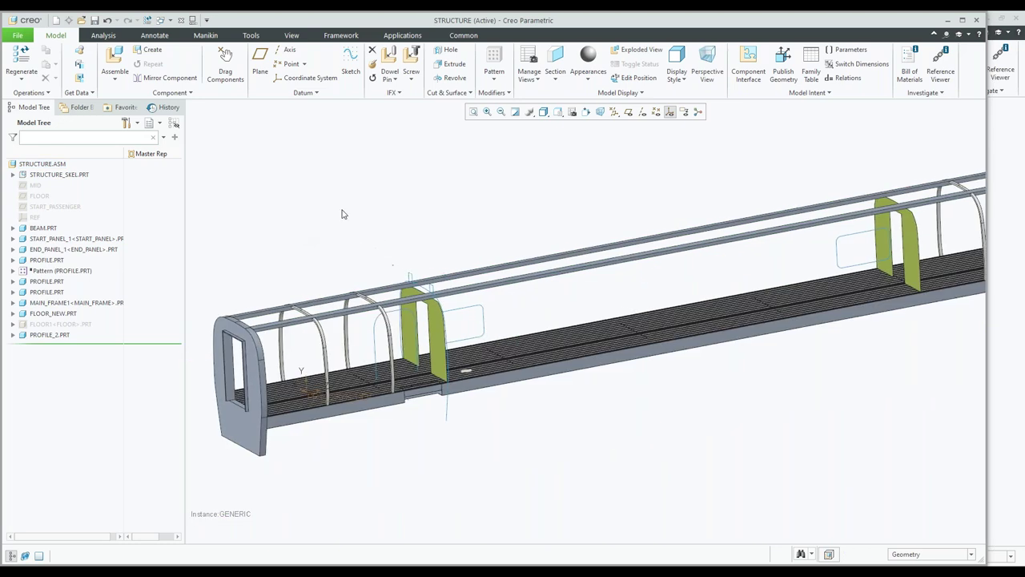
- Open engine.asm from the Shrinkwrap engine folder inside Top down design
{"action": "left_click", "coordinate": [169, 21]}
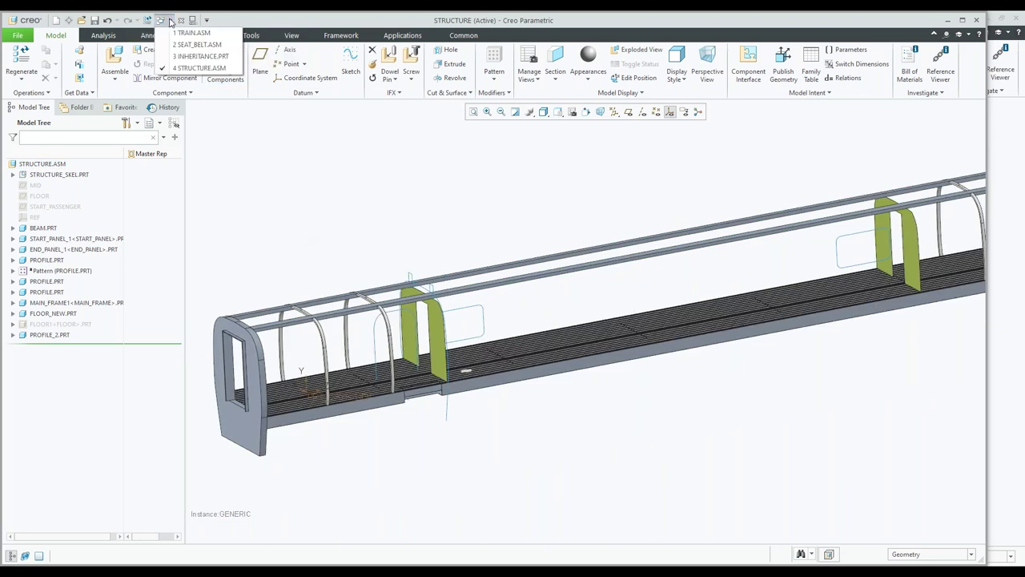
{"action": "left_click", "coordinate": [266, 144]}
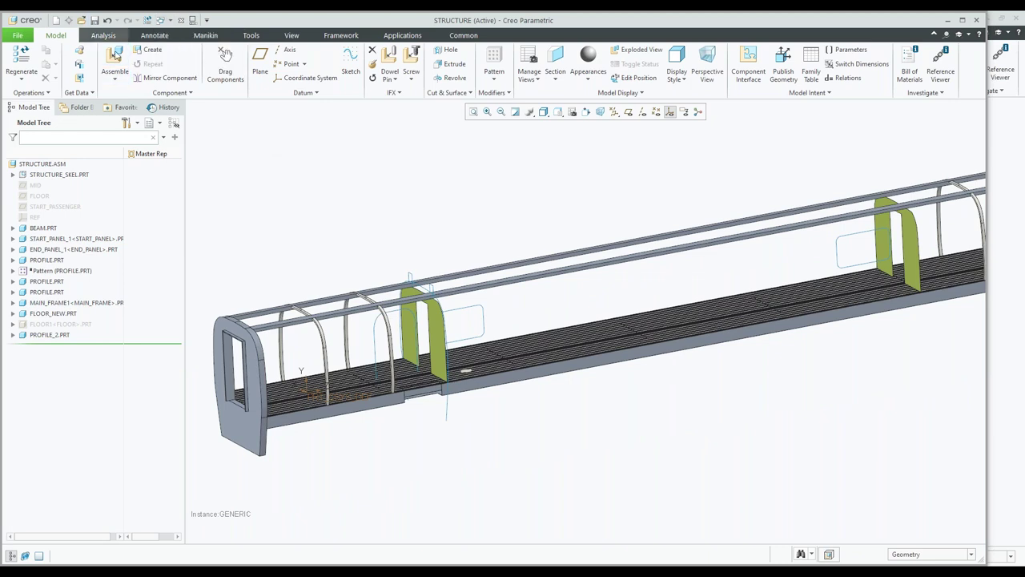
{"action": "left_click", "coordinate": [81, 21]}
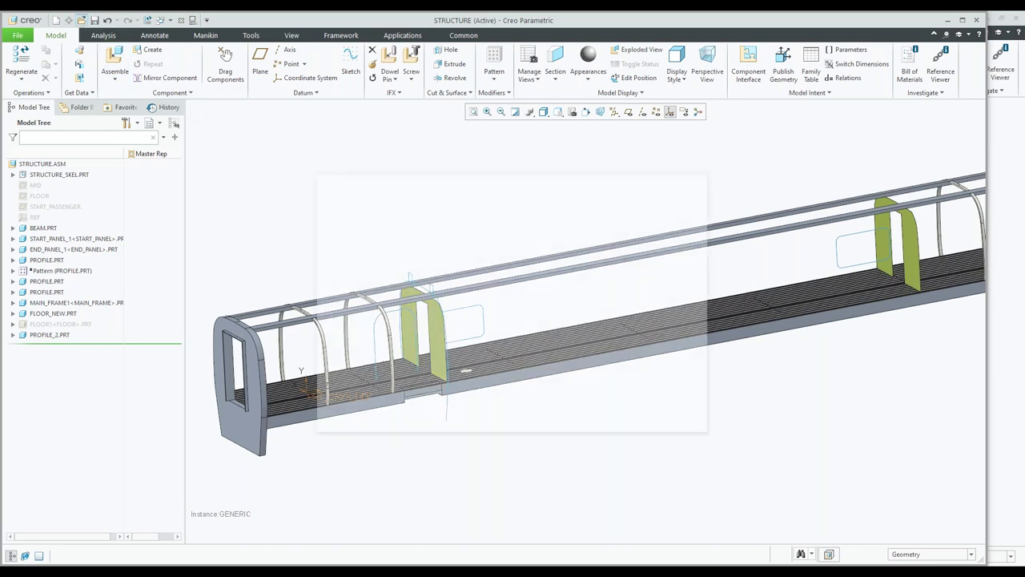
{"action": "left_click", "coordinate": [512, 195]}
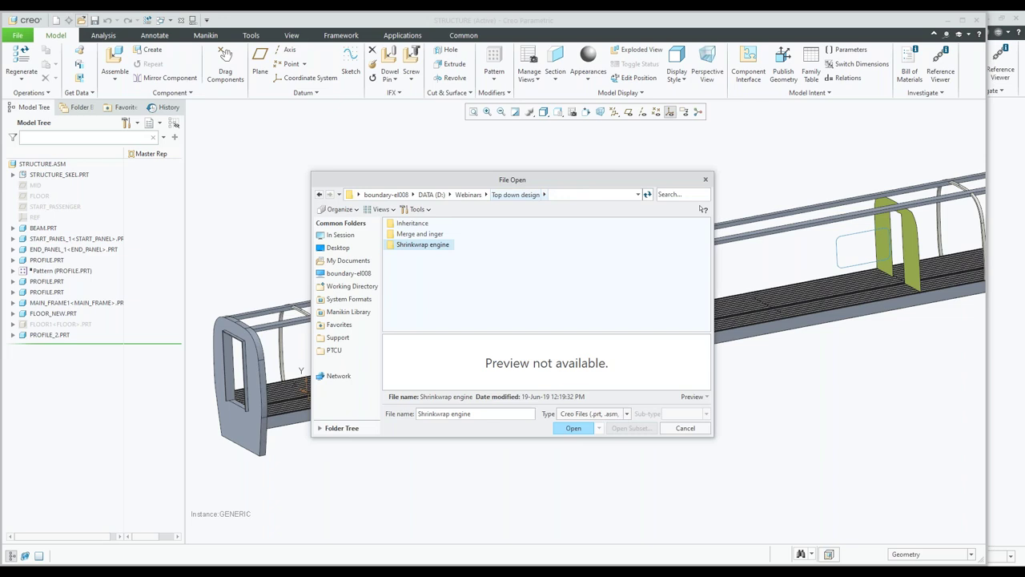
{"action": "double_click", "coordinate": [413, 243]}
{"action": "left_click", "coordinate": [414, 319]}
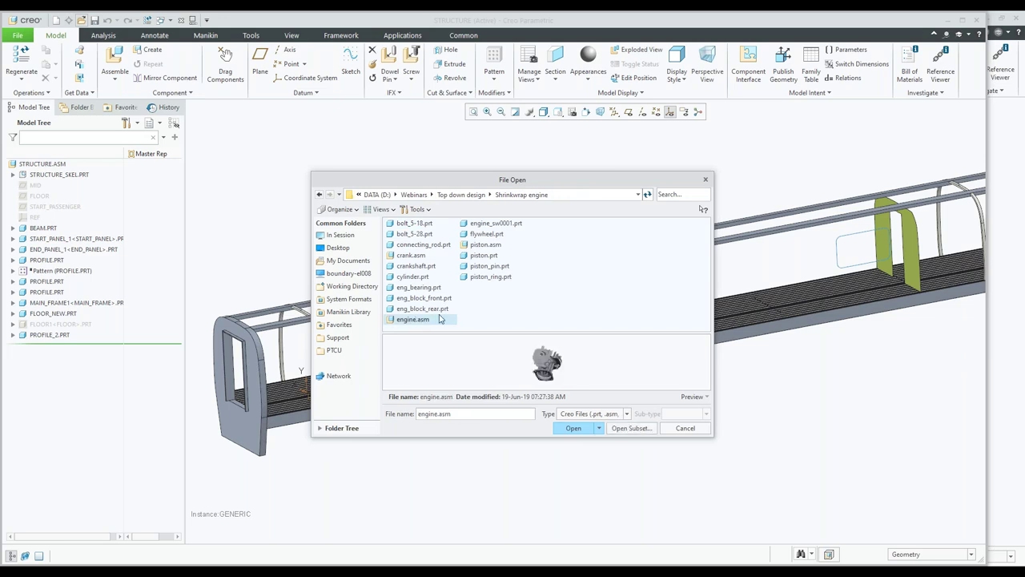
{"action": "key", "text": "Return"}
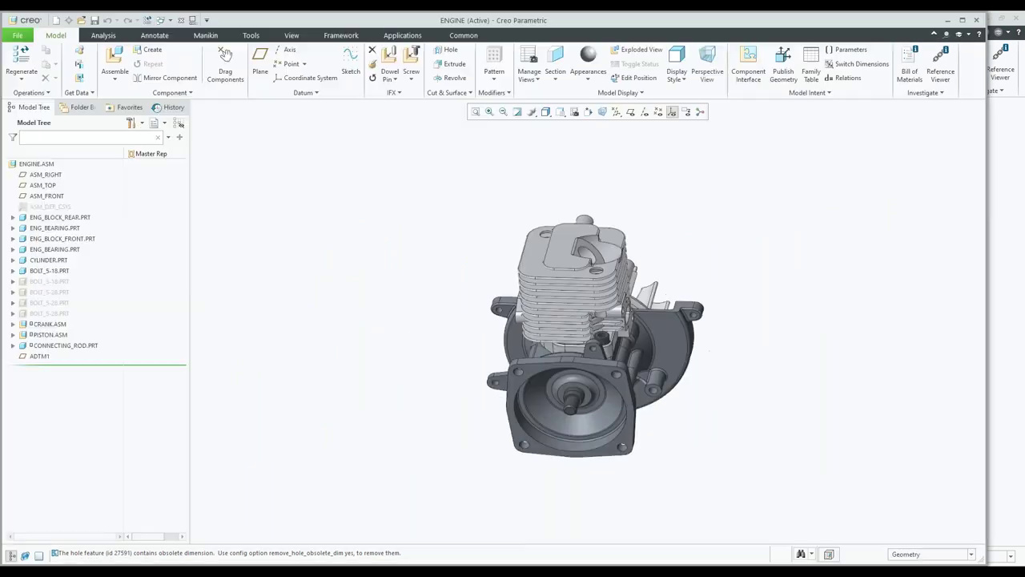
- Examine the engine assembly's components one by one, from the rear block and bearings to the cylinder, bolt, crank and piston
{"action": "mouse_move", "coordinate": [512, 317]}
{"action": "middle_mouse_down"}
{"action": "mouse_move", "coordinate": [453, 314]}
{"action": "mouse_move", "coordinate": [318, 279]}
{"action": "middle_mouse_up"}
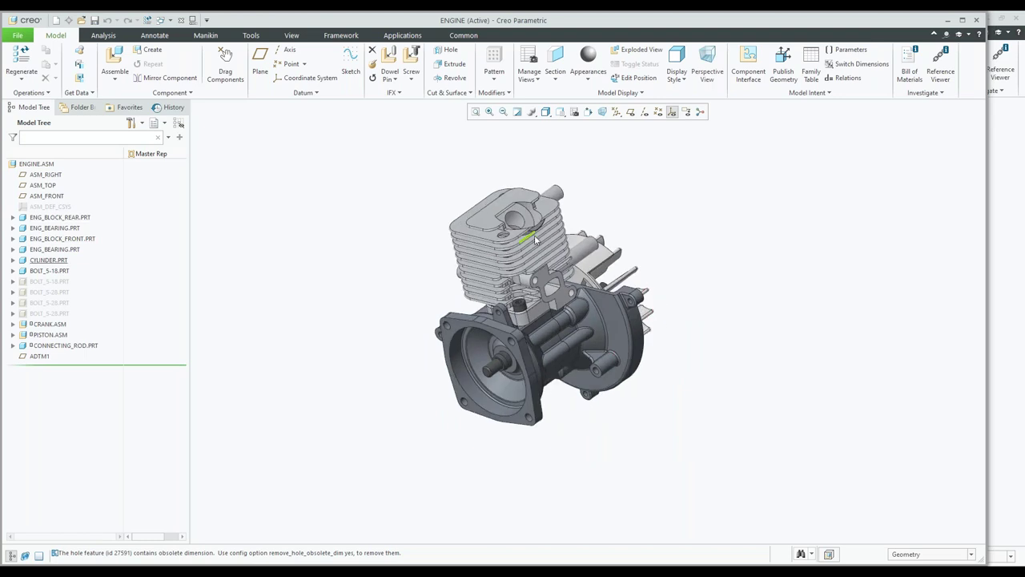
{"action": "left_click", "coordinate": [77, 218]}
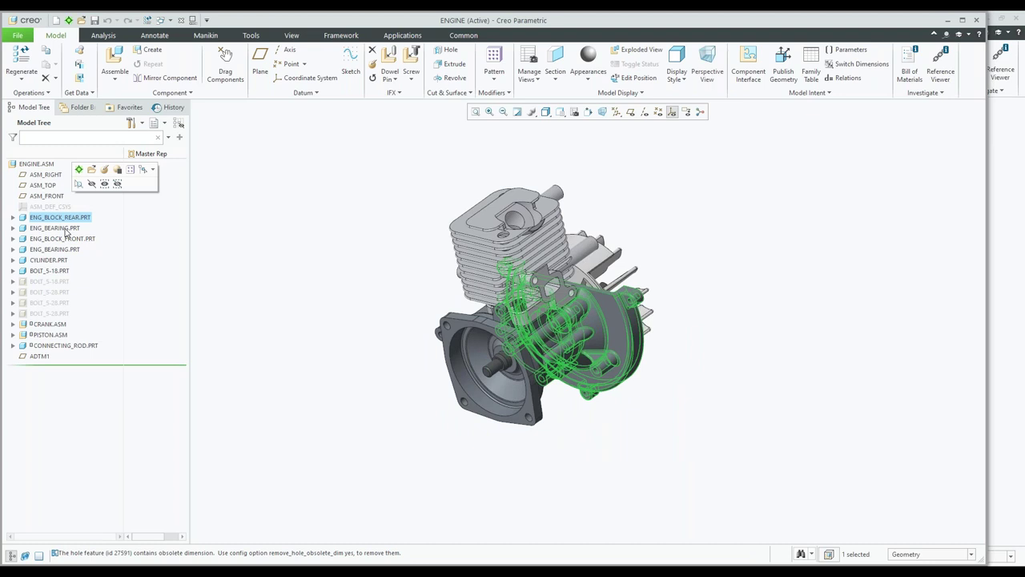
{"action": "left_click", "coordinate": [64, 228]}
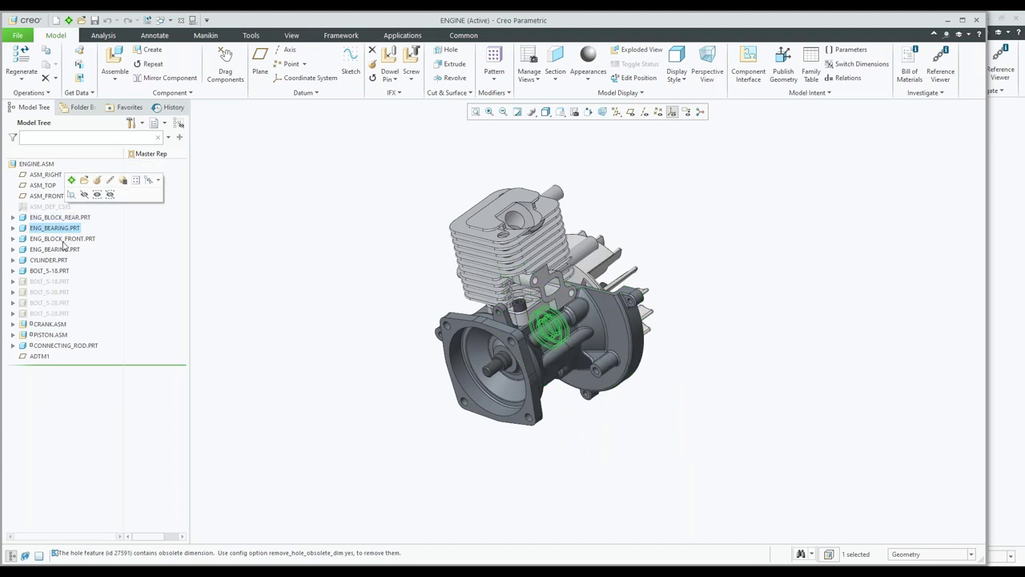
{"action": "left_click", "coordinate": [62, 239]}
{"action": "left_click", "coordinate": [55, 250]}
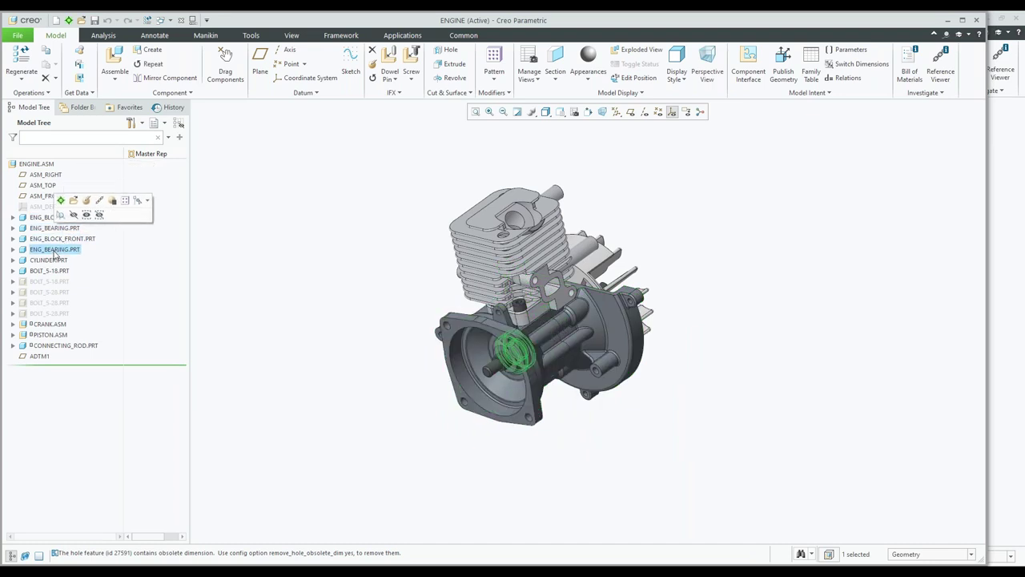
{"action": "left_click", "coordinate": [50, 261]}
{"action": "left_click", "coordinate": [52, 269]}
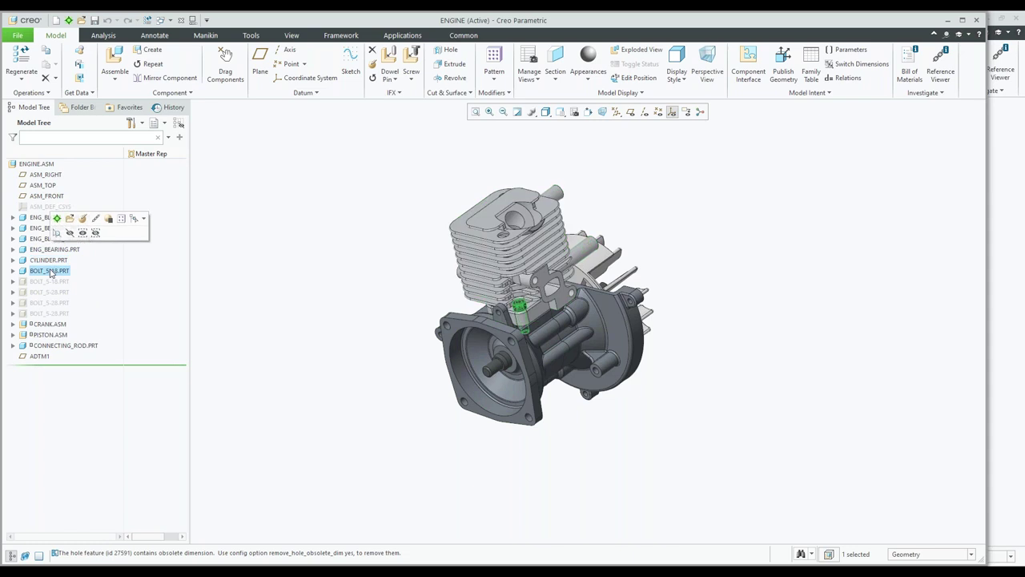
{"action": "left_click", "coordinate": [50, 325]}
{"action": "left_click", "coordinate": [49, 335]}
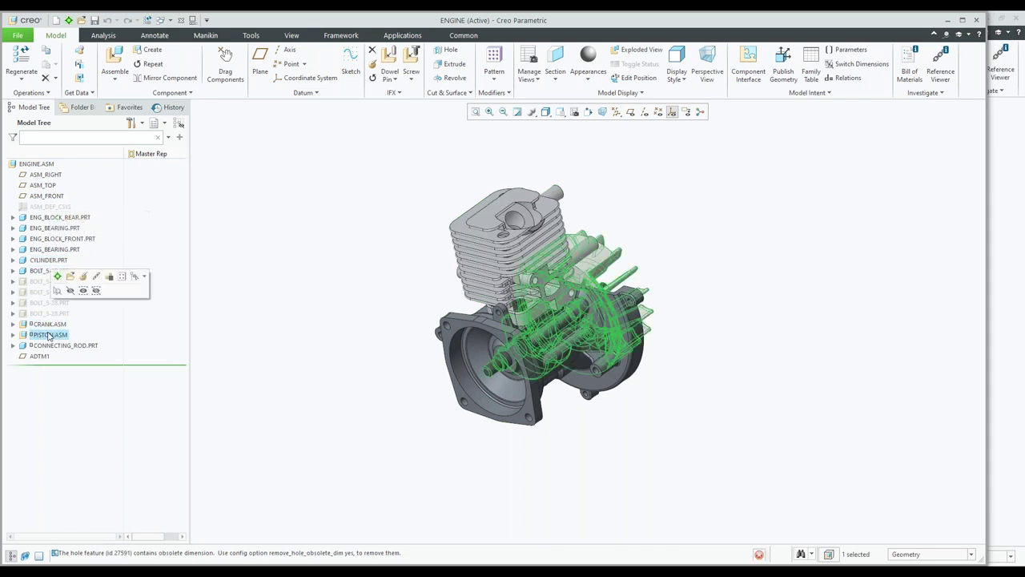
{"action": "left_click", "coordinate": [414, 237]}
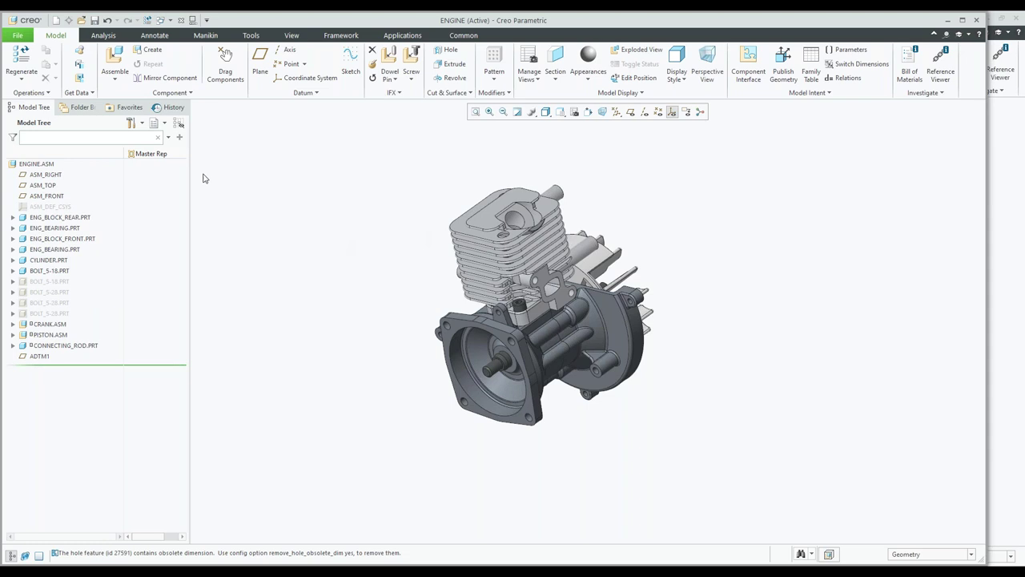
- Start a Shrinkwrap in the engine assembly and review the component subset's inclusion choices for the bolt, crank, piston and connecting rod
{"action": "left_click", "coordinate": [80, 78]}
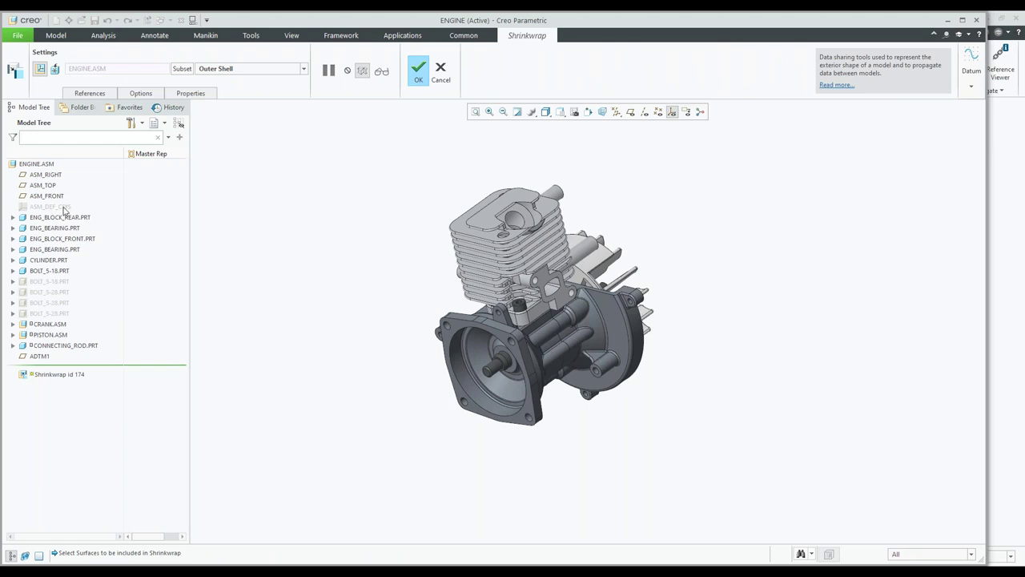
{"action": "left_click", "coordinate": [182, 69]}
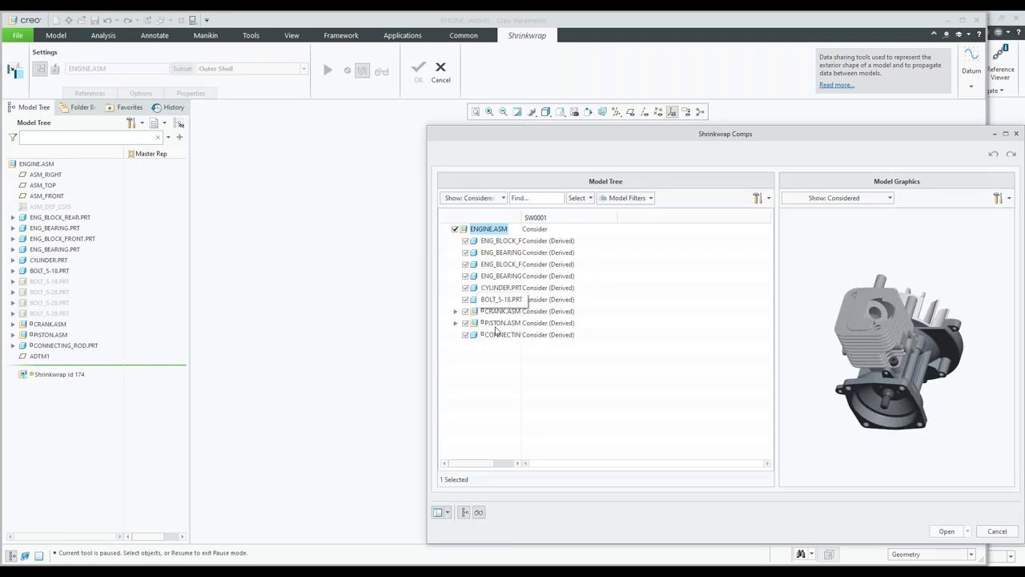
{"action": "left_click_drag", "start_coordinate": [497, 298], "coordinate": [495, 335]}
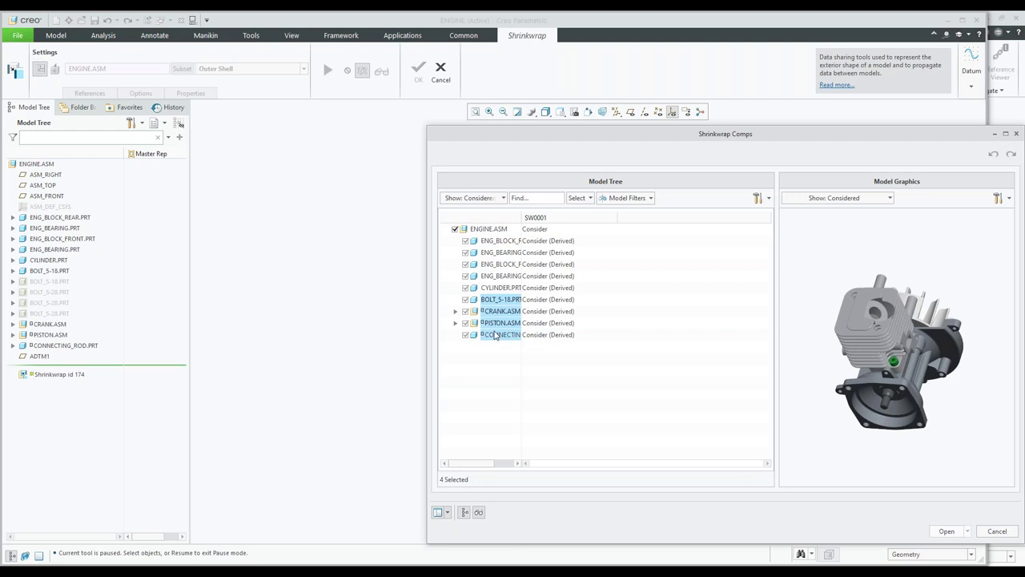
{"action": "left_click", "coordinate": [538, 335]}
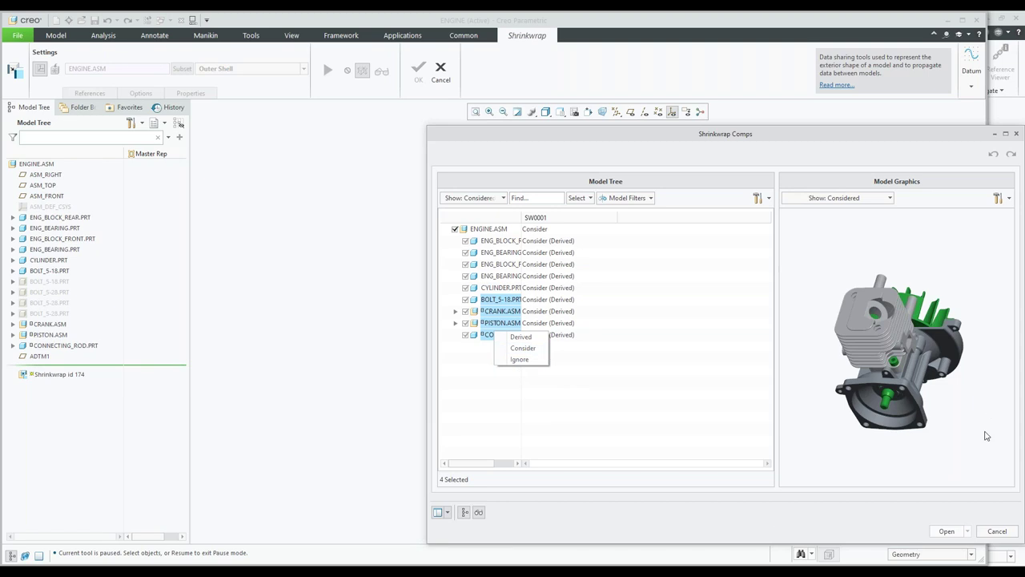
{"action": "left_click", "coordinate": [997, 531]}
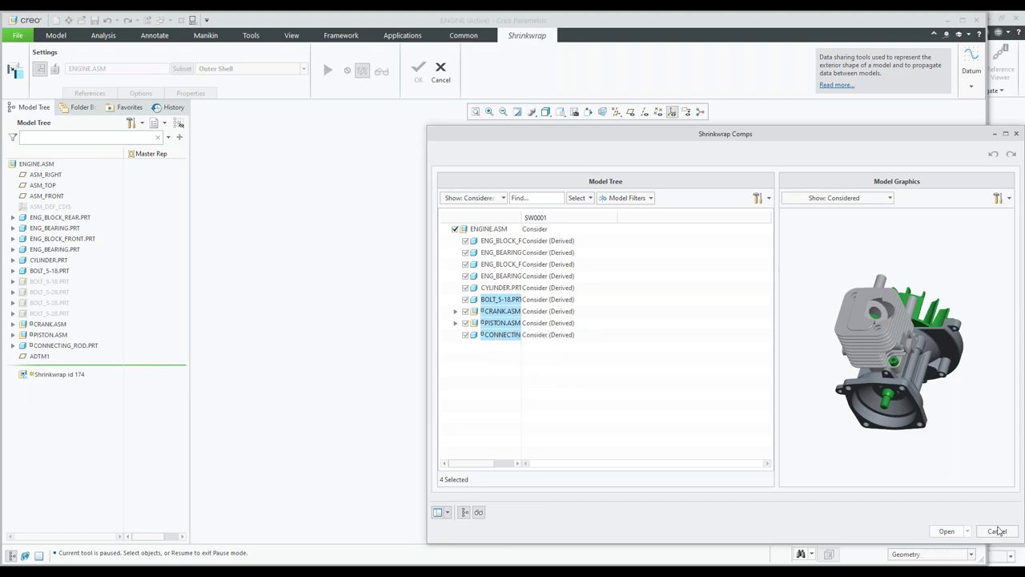
{"action": "left_click", "coordinate": [997, 531]}
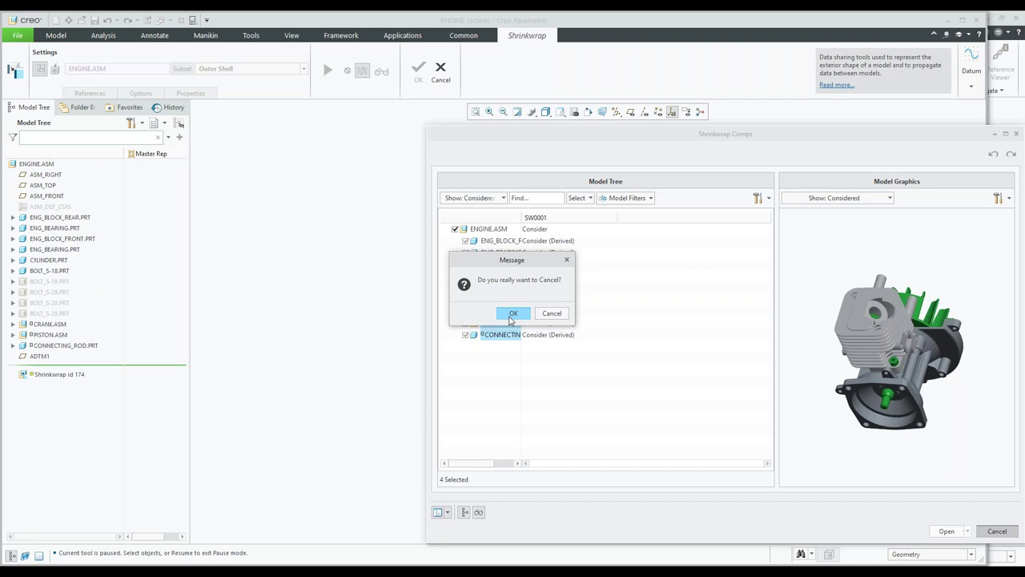
{"action": "left_click", "coordinate": [513, 312]}
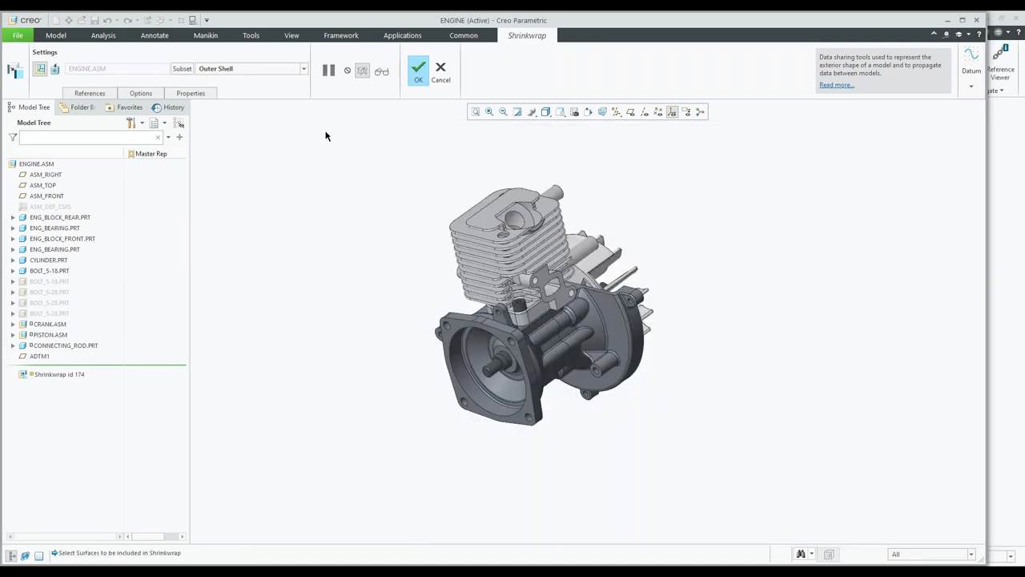
- Try Autocollect all solid surfaces without excluding internal components, and return the Shrinkwrap's collection method to Outer Shell
{"action": "left_click", "coordinate": [304, 70]}
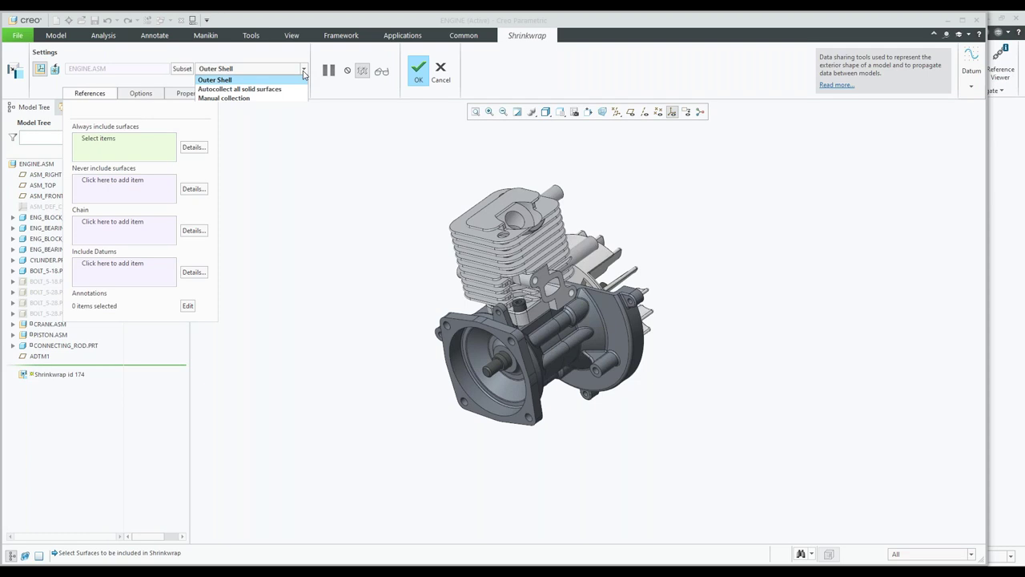
{"action": "left_click", "coordinate": [262, 91]}
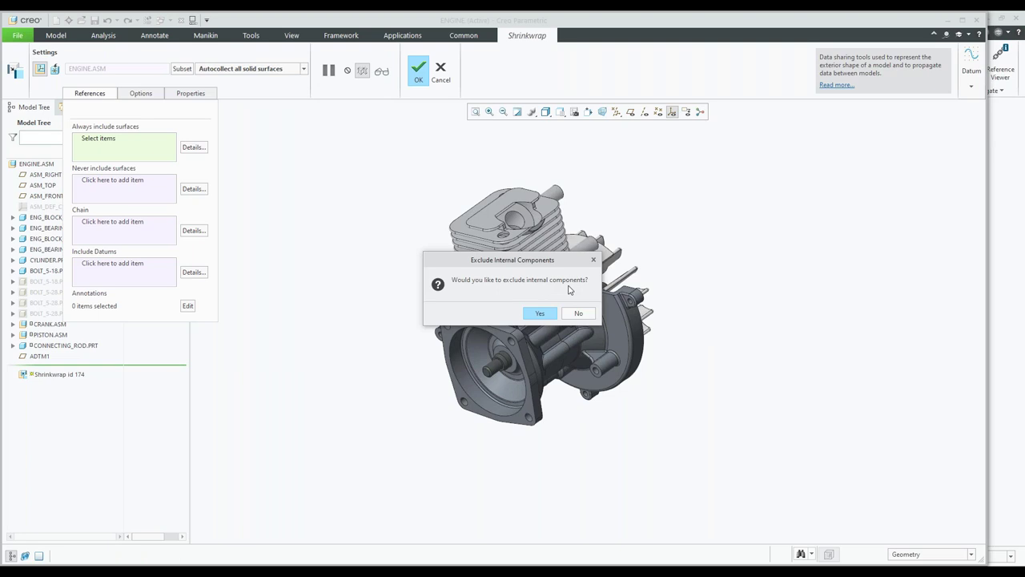
{"action": "left_click", "coordinate": [577, 312]}
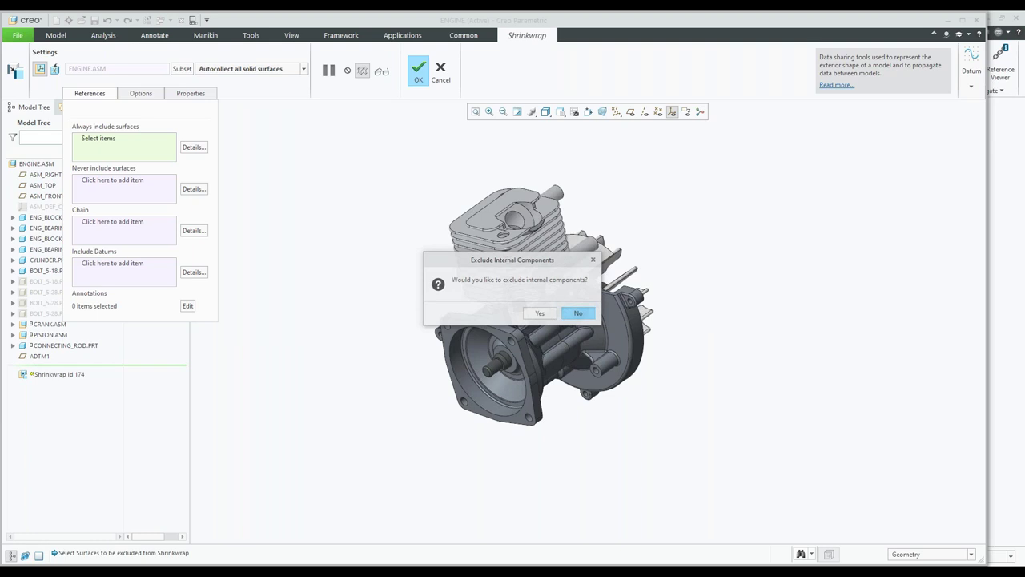
{"action": "left_click", "coordinate": [255, 69]}
{"action": "left_click", "coordinate": [261, 80]}
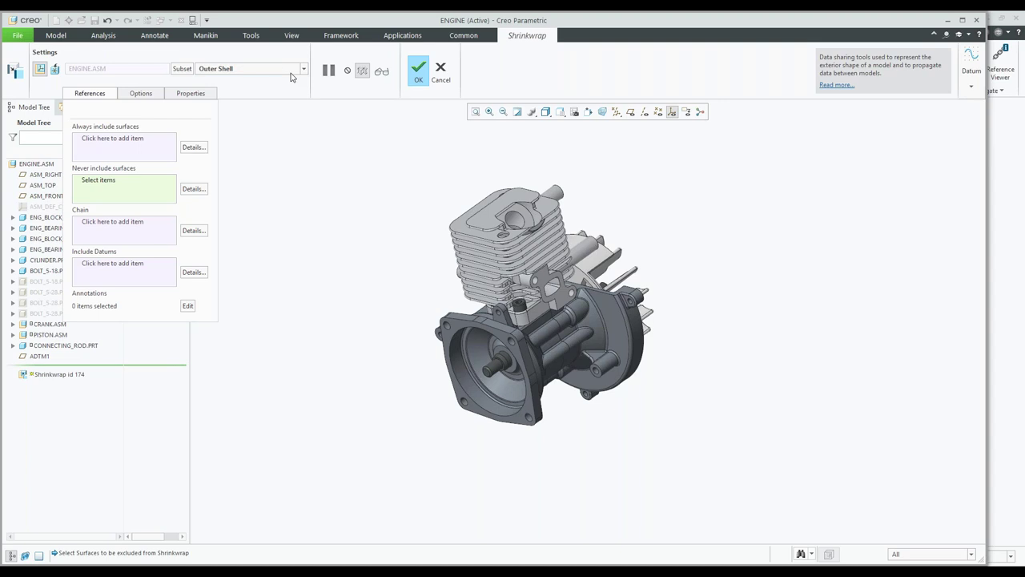
- Under Manual collection, select the front flange face, cylinder top face and pipe surfaces as surfaces never included in the Shrinkwrap
{"action": "left_click", "coordinate": [455, 356]}
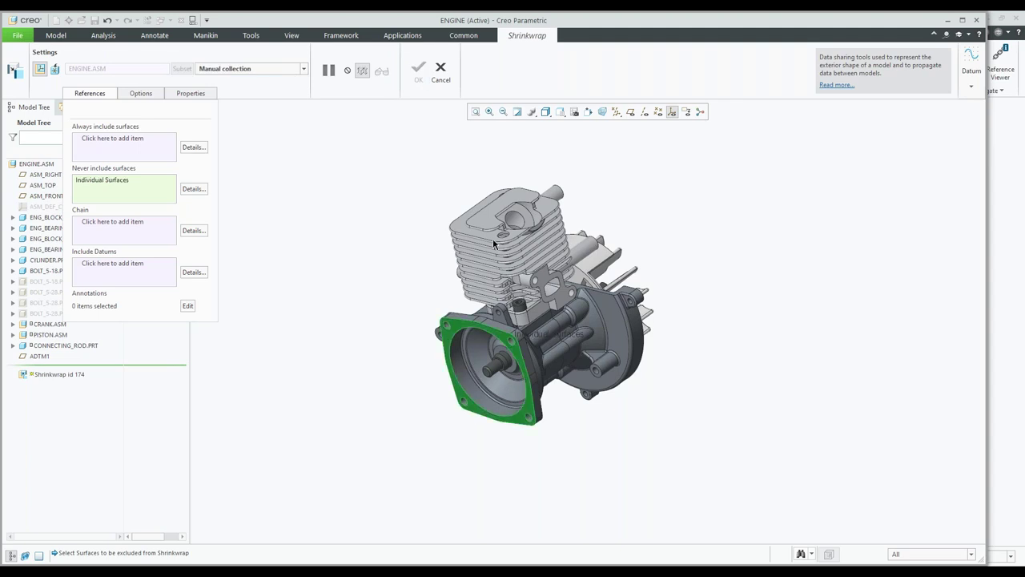
{"action": "middle_click_drag", "start_coordinate": [494, 241], "coordinate": [507, 215]}
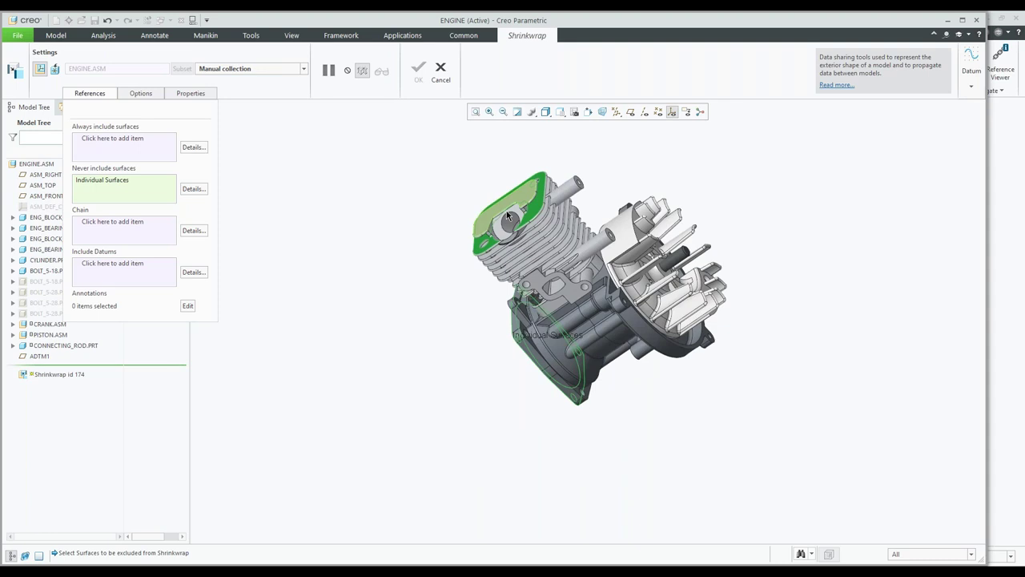
{"action": "scroll", "coordinate": [579, 182], "scroll_direction": "up", "scroll_amount": 3}
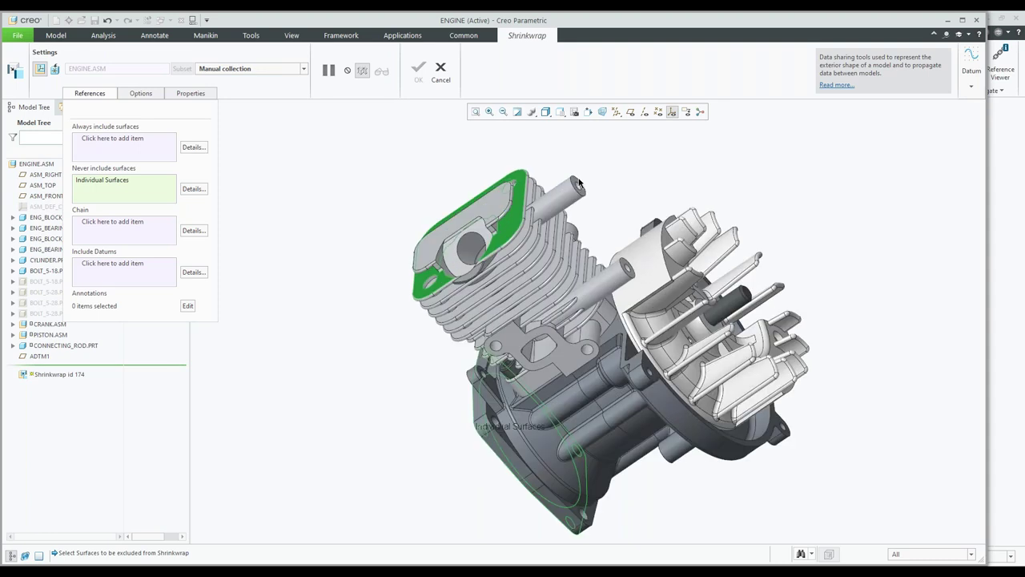
{"action": "middle_click_drag", "start_coordinate": [579, 182], "coordinate": [584, 222]}
{"action": "scroll", "coordinate": [499, 248], "scroll_direction": "down", "scroll_amount": 3}
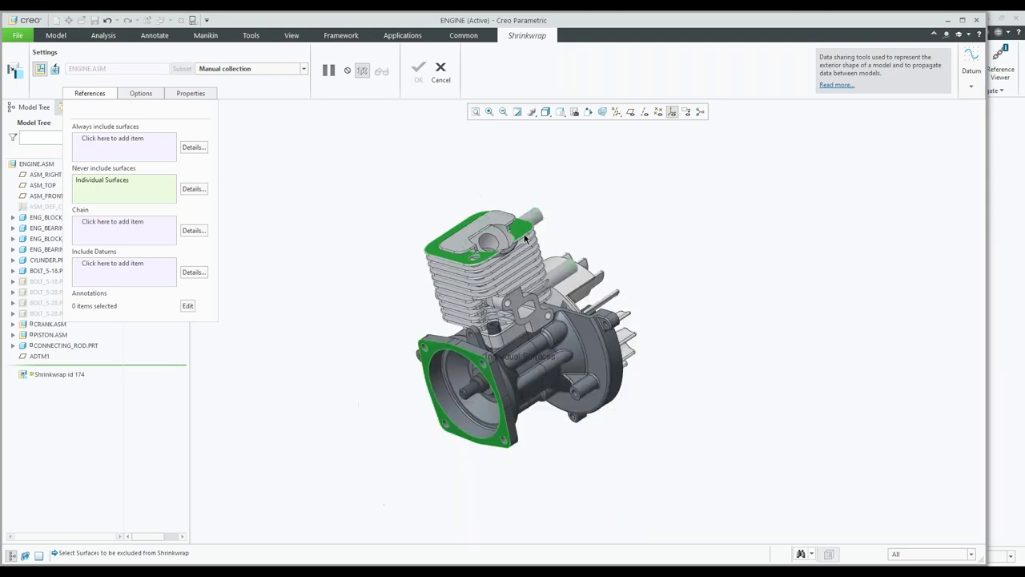
{"action": "middle_click_drag", "start_coordinate": [499, 248], "coordinate": [568, 227]}
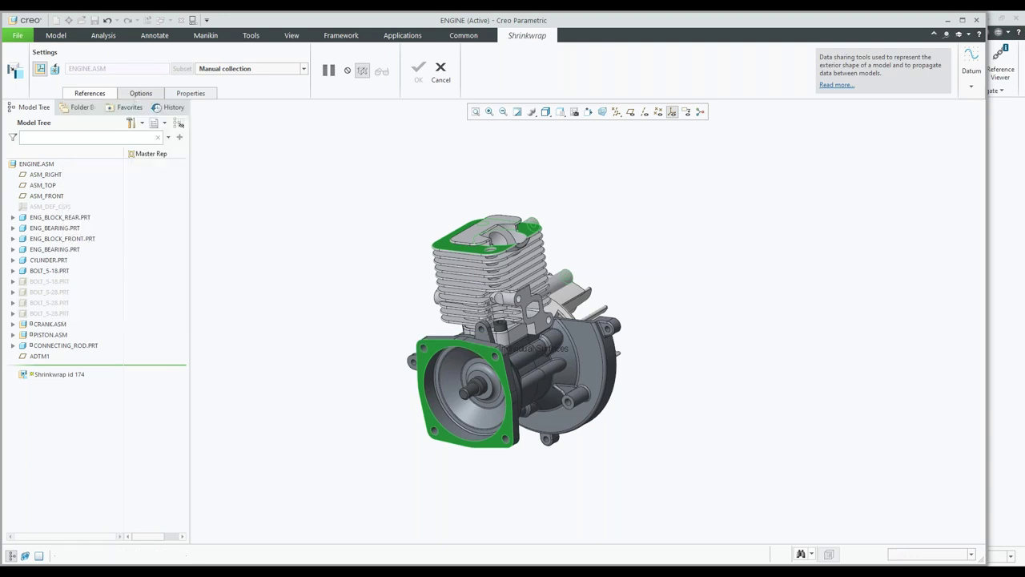
- Set the Shrinkwrap to Outer Shell at level 1 with Automatic Update, and complete the feature
{"action": "left_click", "coordinate": [140, 93]}
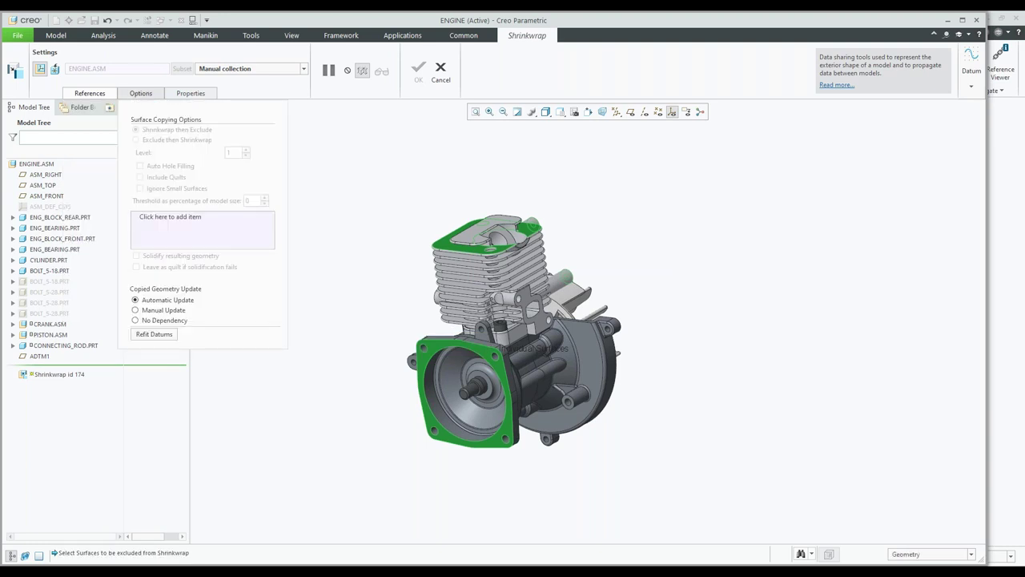
{"action": "left_click", "coordinate": [304, 70]}
{"action": "left_click", "coordinate": [215, 80]}
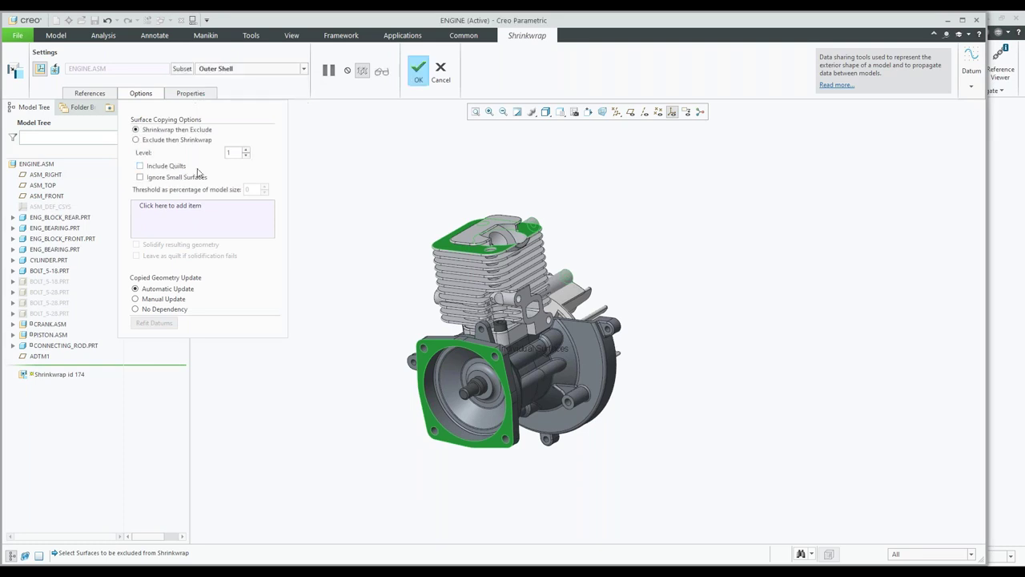
{"action": "left_click", "coordinate": [246, 150]}
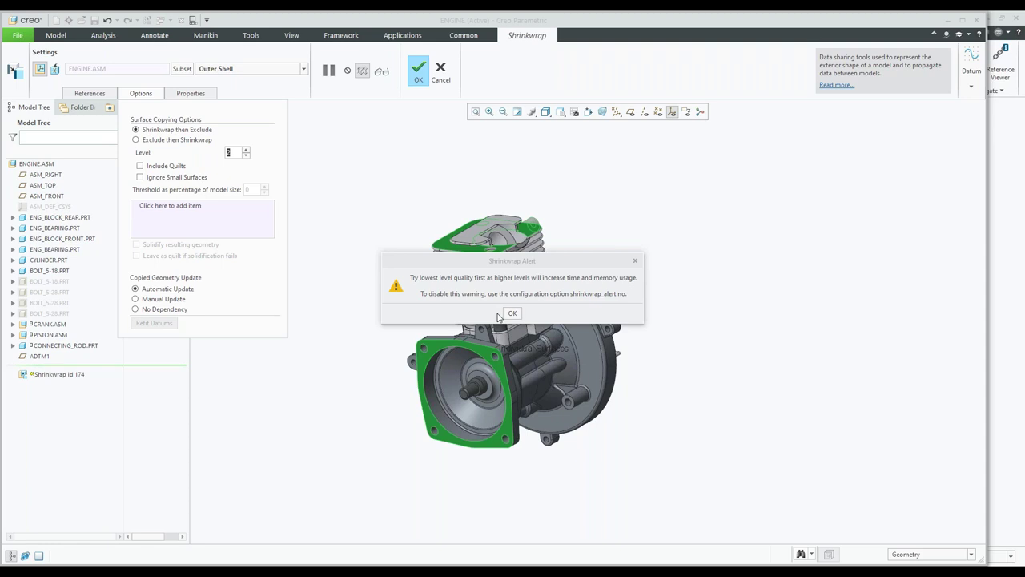
{"action": "left_click", "coordinate": [513, 314]}
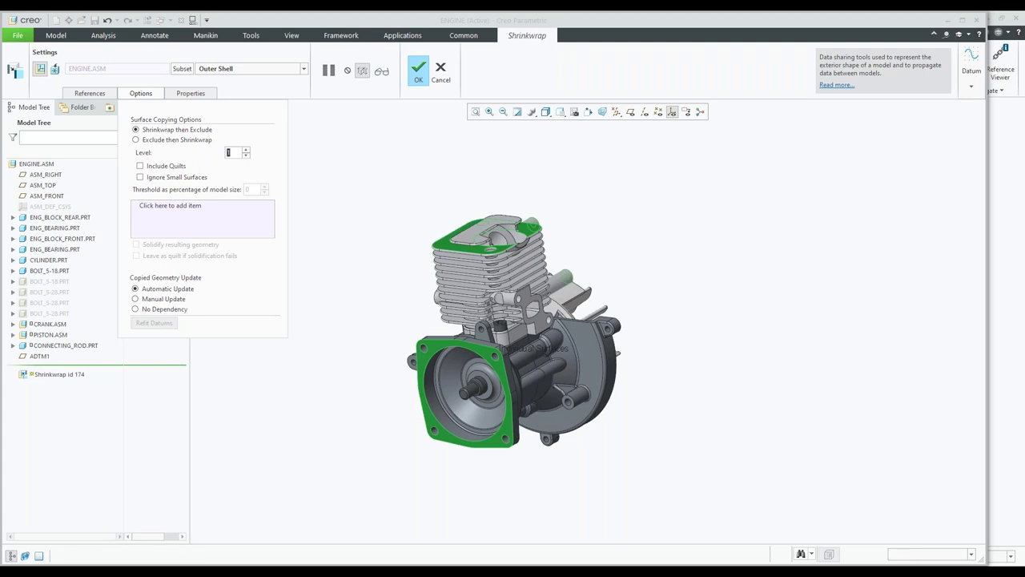
{"action": "left_click", "coordinate": [90, 93]}
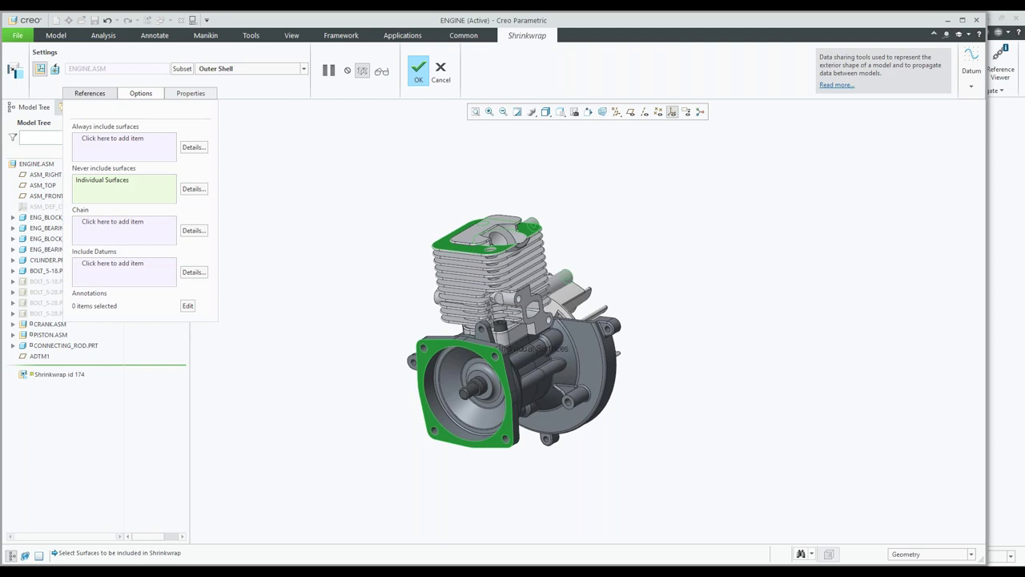
{"action": "left_click", "coordinate": [141, 92]}
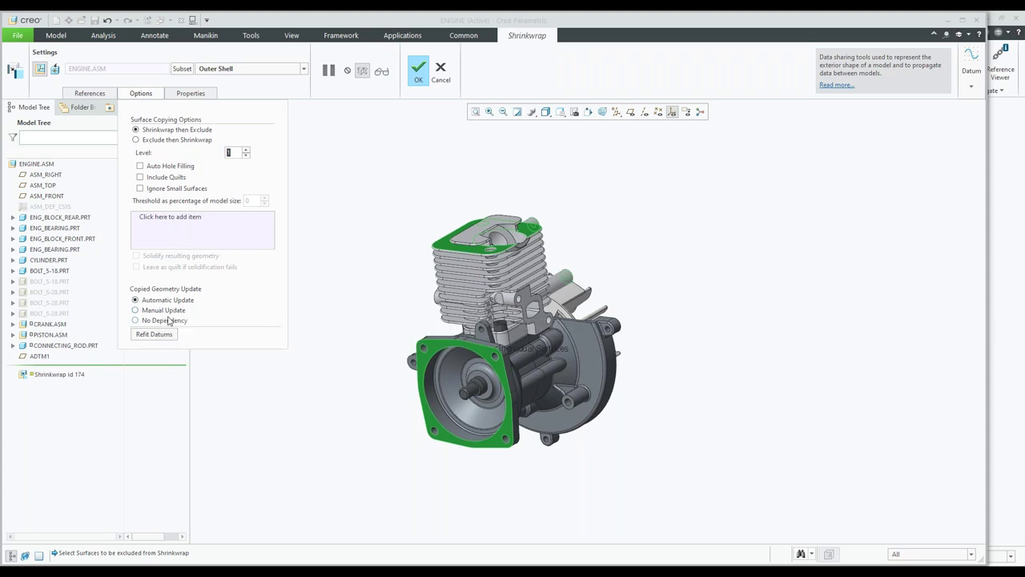
{"action": "left_click", "coordinate": [415, 72]}
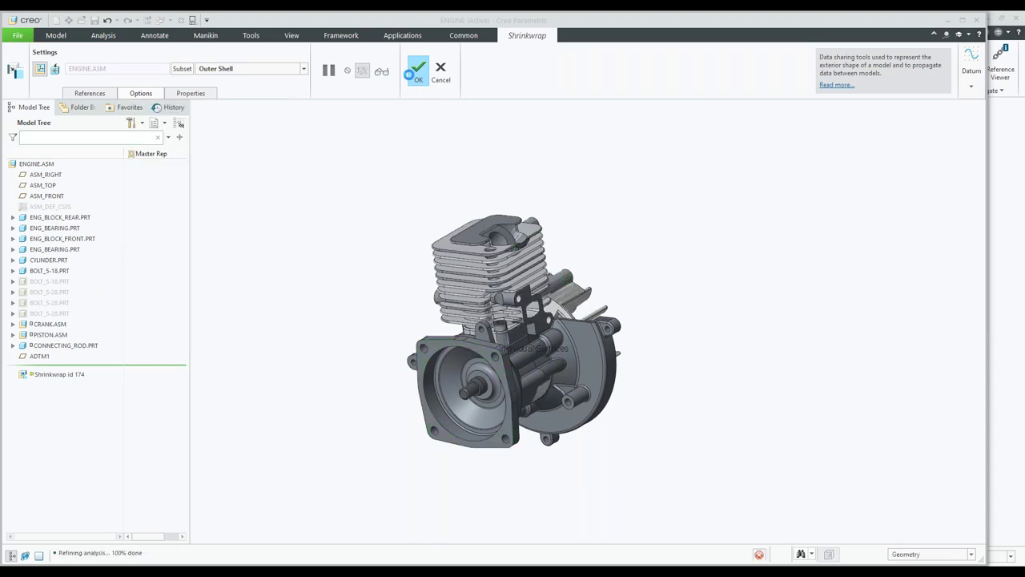
- Examine the finished Shrinkwrap feature highlighted over the engine components
{"action": "left_click", "coordinate": [50, 368]}
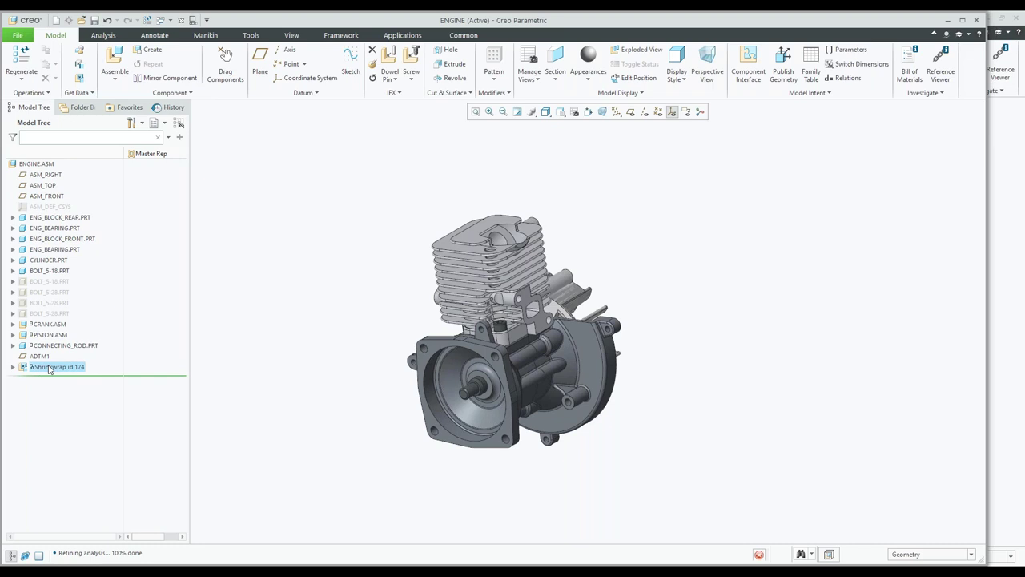
{"action": "mouse_move", "coordinate": [337, 312]}
{"action": "middle_mouse_down"}
{"action": "mouse_move", "coordinate": [374, 286]}
{"action": "mouse_move", "coordinate": [344, 289]}
{"action": "middle_mouse_up"}
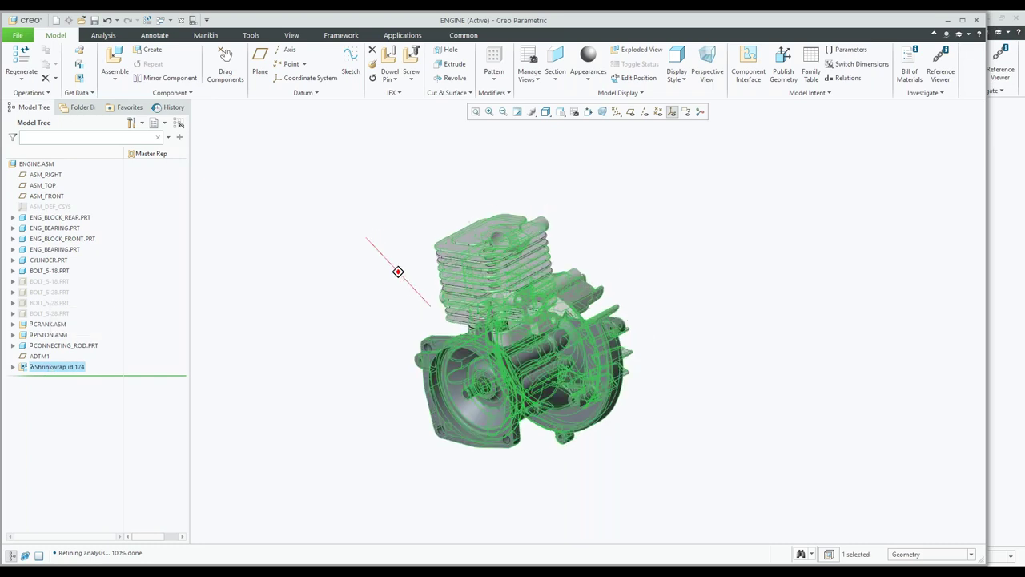
{"action": "left_click", "coordinate": [146, 337]}
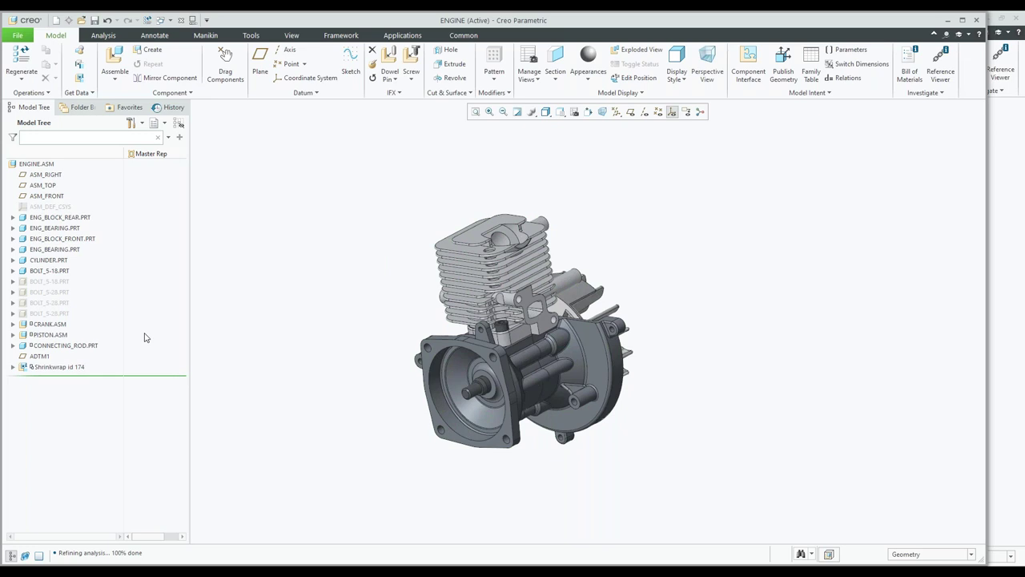
- Hide all engine components, from ENG_BLOCK_REAR to CONNECTING_ROD, and inspect the remaining Shrinkwrap geometry before restoring the default view
{"action": "left_click", "coordinate": [66, 345]}
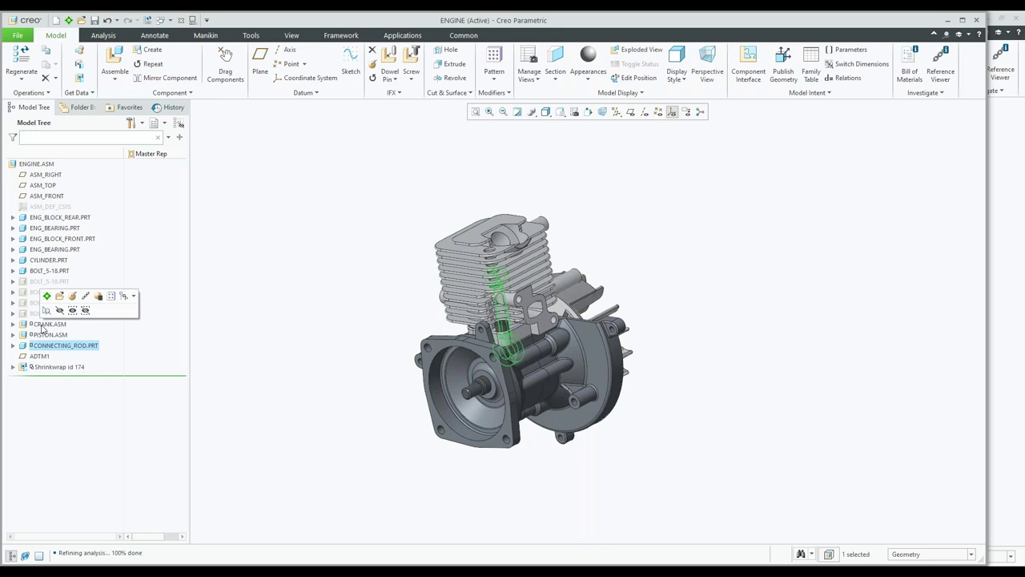
{"action": "left_click", "coordinate": [59, 310]}
{"action": "left_click_drag", "start_coordinate": [48, 271], "coordinate": [51, 220]}
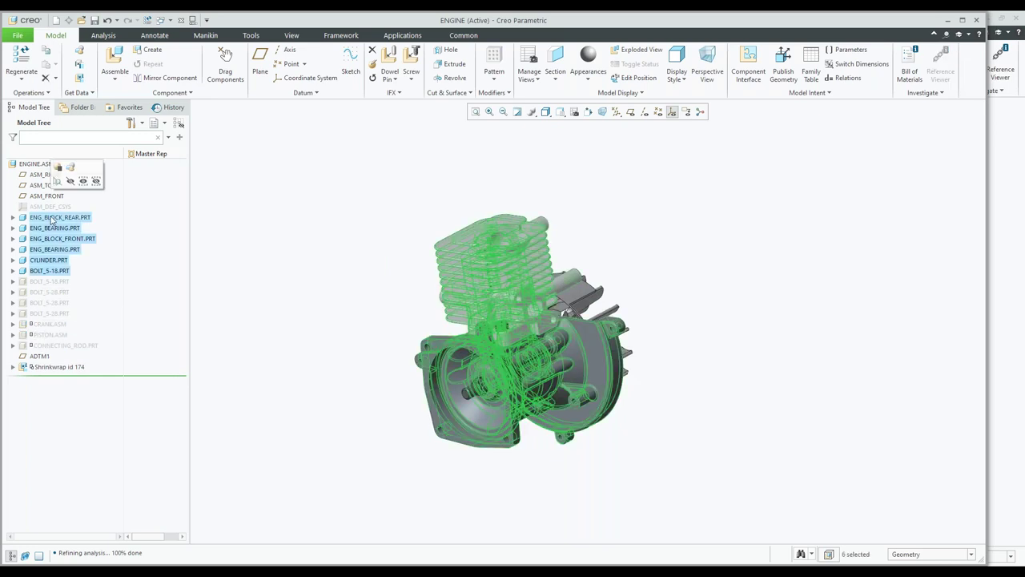
{"action": "left_click", "coordinate": [57, 181]}
{"action": "middle_click_drag", "start_coordinate": [473, 376], "coordinate": [702, 332]}
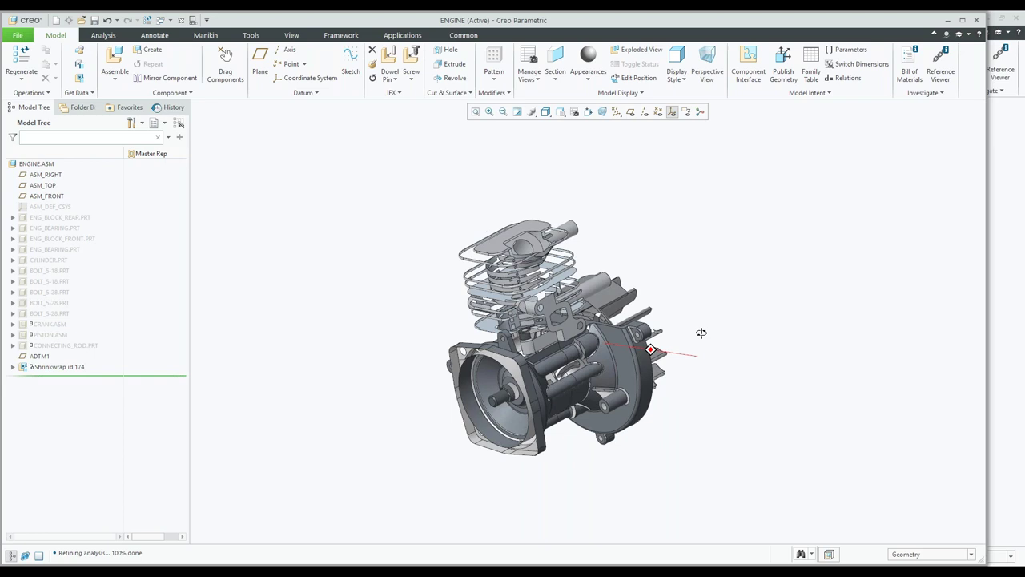
{"action": "scroll", "coordinate": [564, 335], "scroll_direction": "down", "scroll_amount": 5}
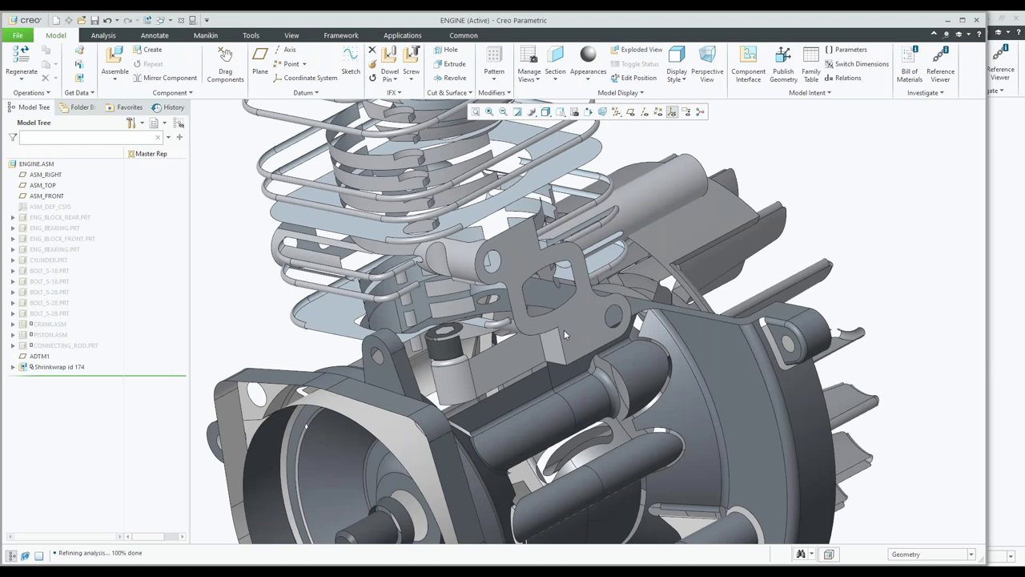
{"action": "left_click", "coordinate": [564, 334]}
{"action": "middle_click_drag", "start_coordinate": [564, 334], "coordinate": [366, 366]}
{"action": "key", "text": "ctrl+d"}
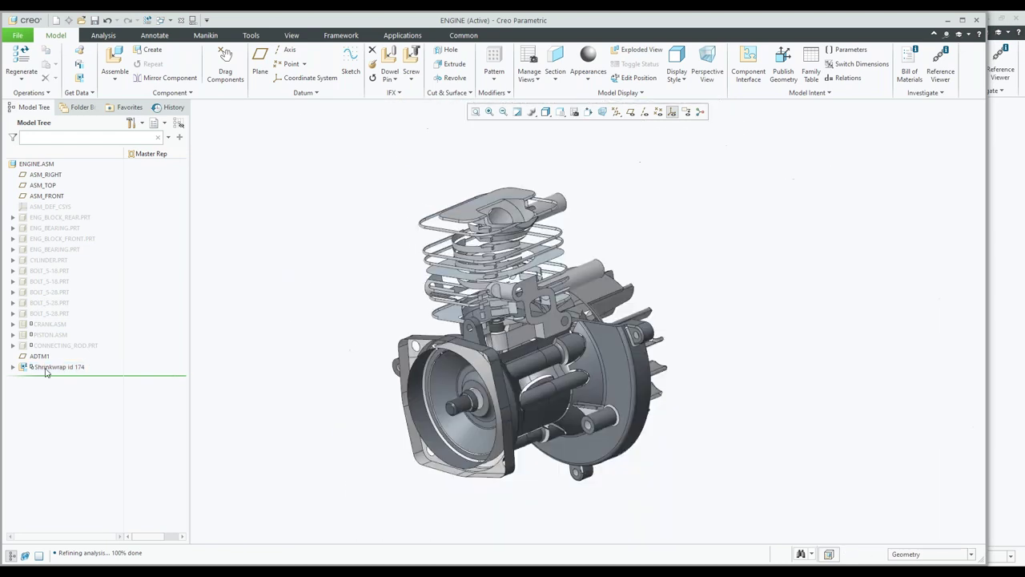
- Try to redefine the Outer Shell Shrinkwrap with its level set to 10, and cancel the edit
{"action": "double_click", "coordinate": [48, 367]}
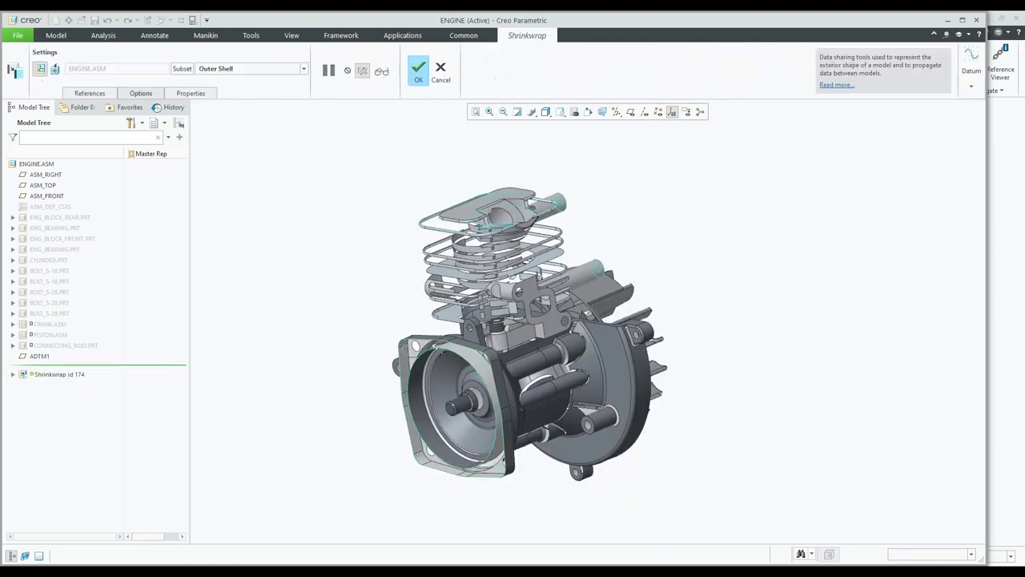
{"action": "left_click", "coordinate": [141, 93]}
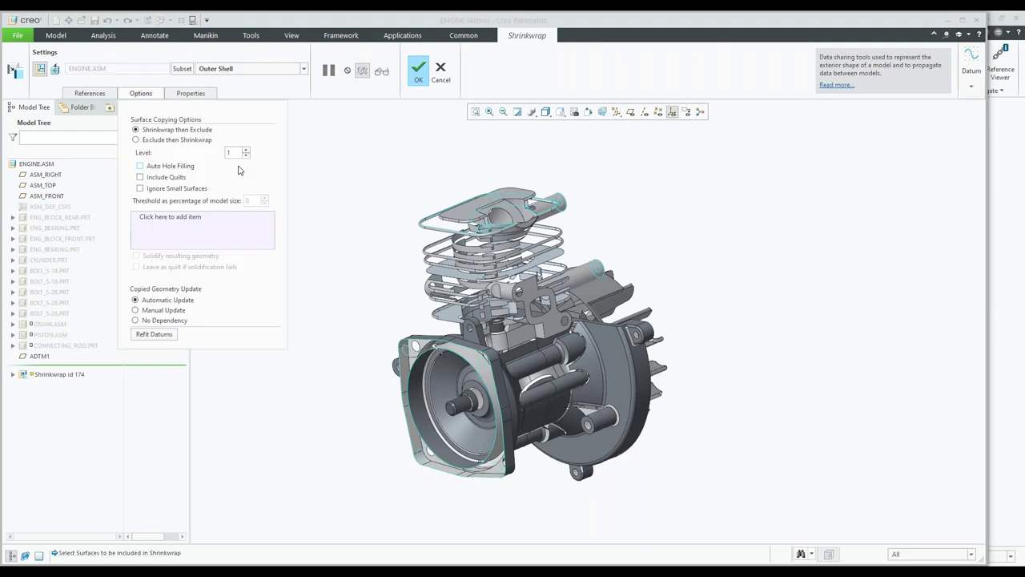
{"action": "double_click", "coordinate": [228, 152]}
{"action": "type", "text": "10"}
{"action": "key", "text": "Return"}
{"action": "middle_click", "coordinate": [394, 109]}
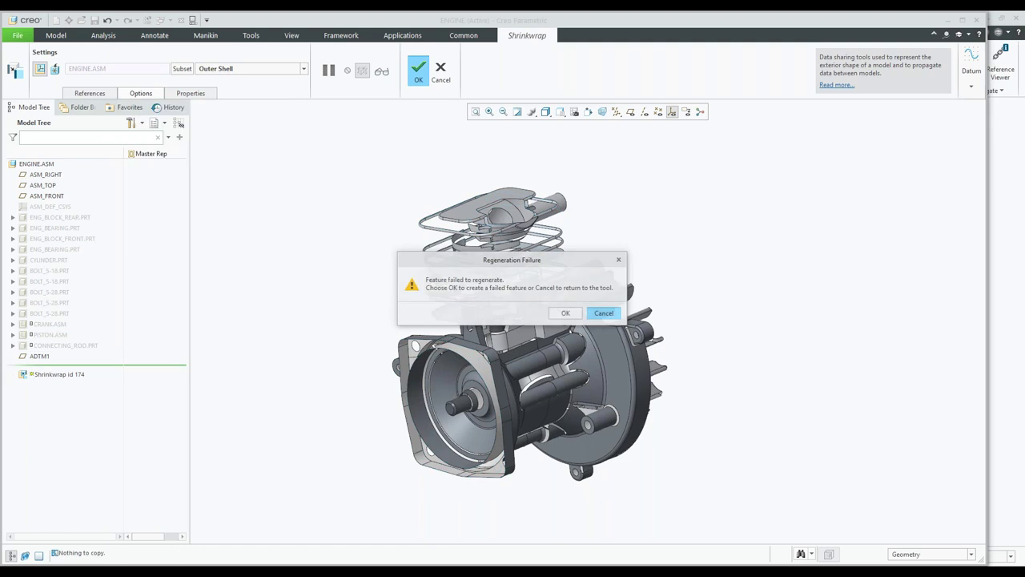
{"action": "key", "text": "Return"}
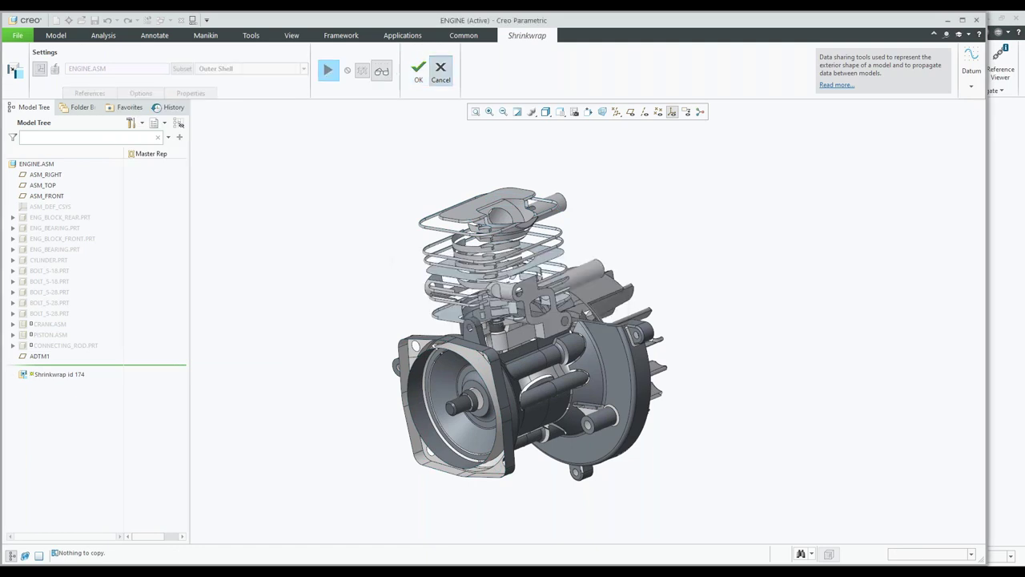
{"action": "key", "text": "Escape"}
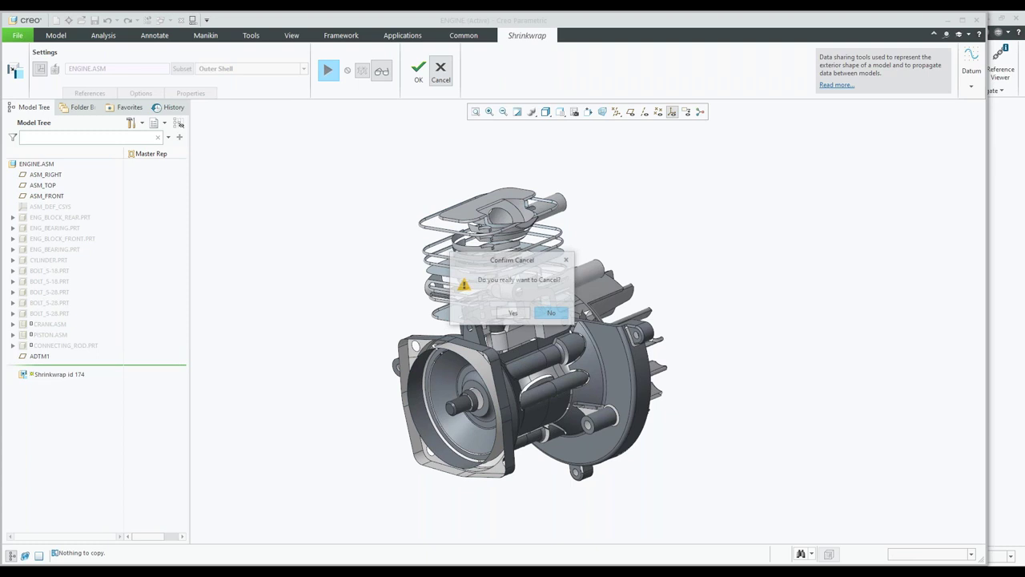
{"action": "key", "text": "y"}
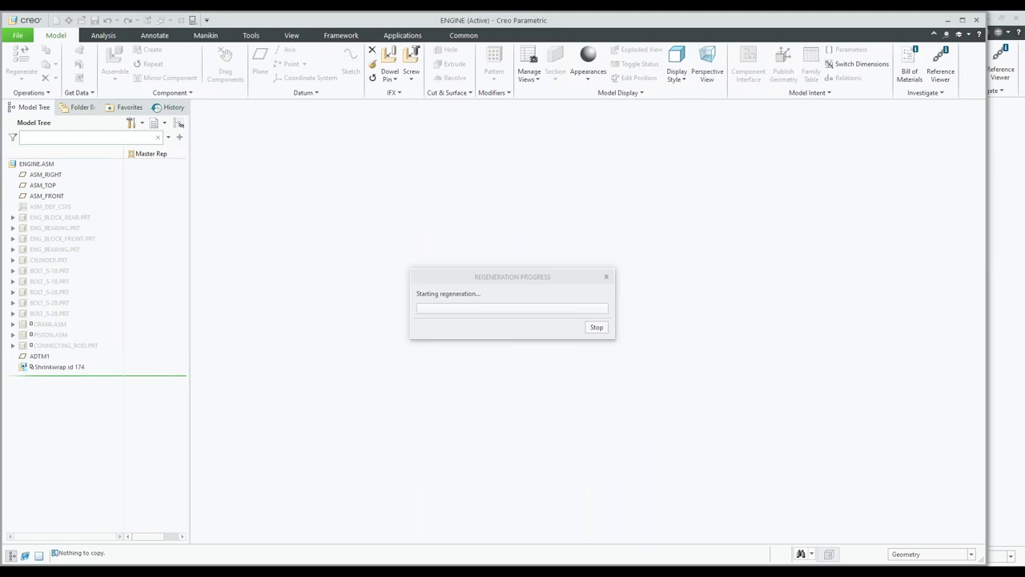
- Delete the existing Shrinkwrap feature and show all the hidden engine components, from ENG_BLOCK_REAR to CONNECTING_ROD
{"action": "right_click", "coordinate": [57, 366]}
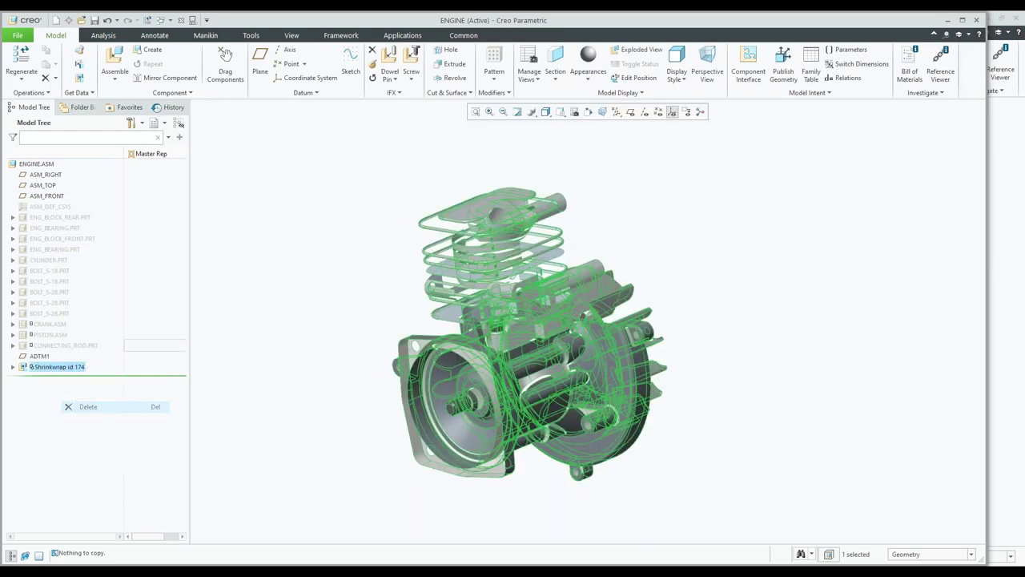
{"action": "key", "text": "Delete"}
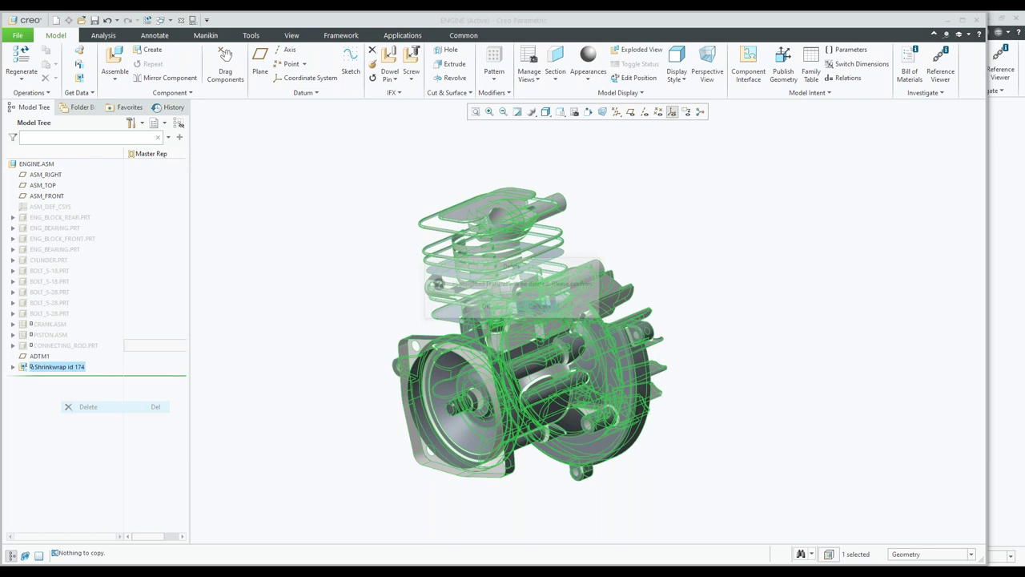
{"action": "key", "text": "Return"}
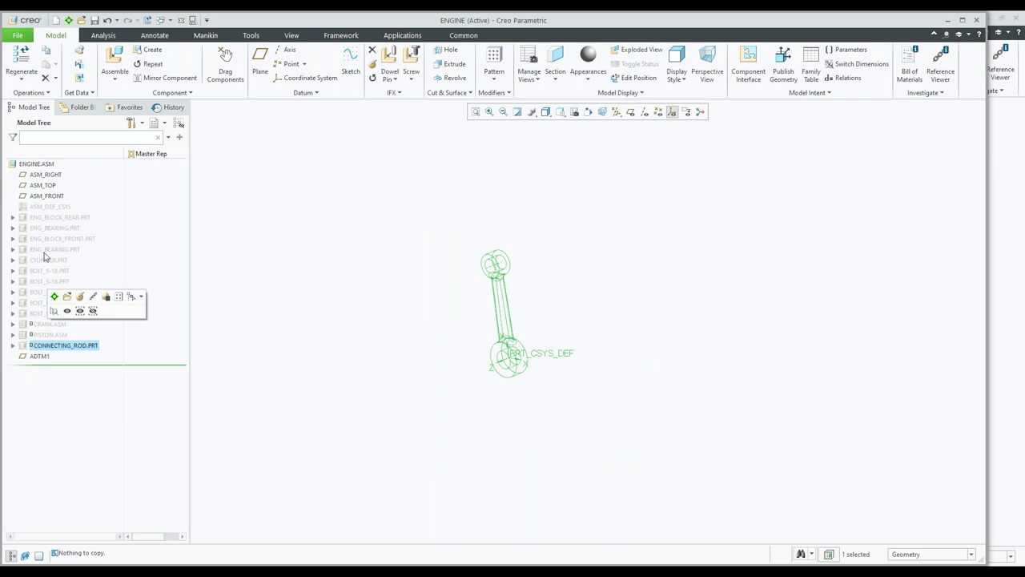
{"action": "left_click", "coordinate": [46, 219], "text": "shift"}
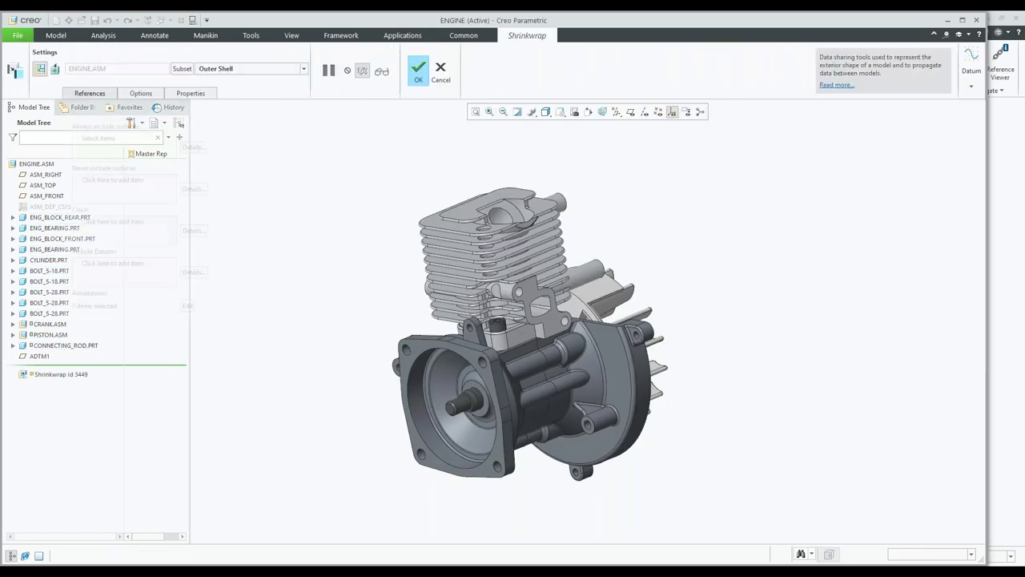
- Create a new Outer Shell Shrinkwrap of the engine assembly with a level above 1
{"action": "left_click", "coordinate": [91, 93]}
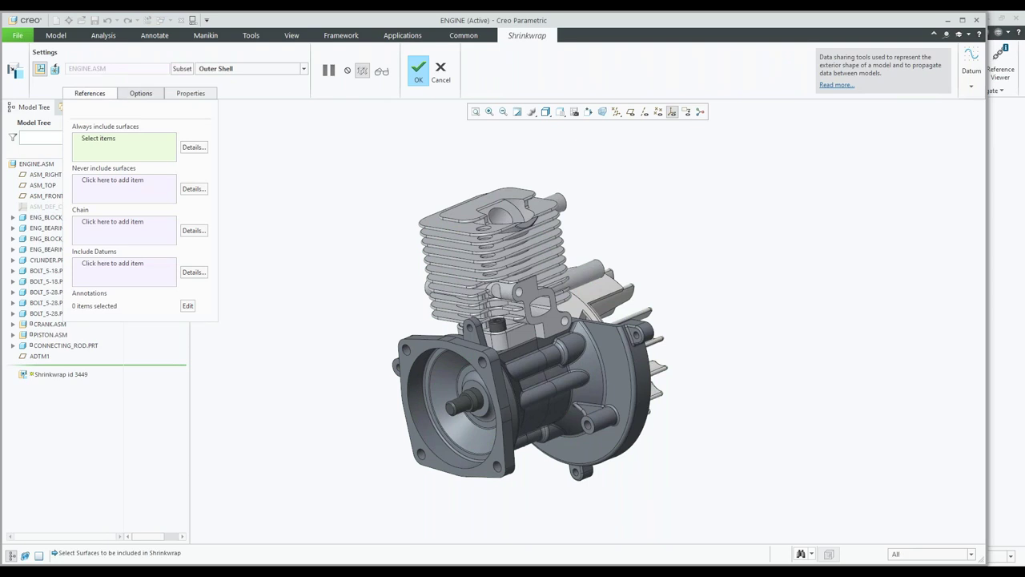
{"action": "left_click", "coordinate": [141, 93]}
{"action": "left_click", "coordinate": [245, 150]}
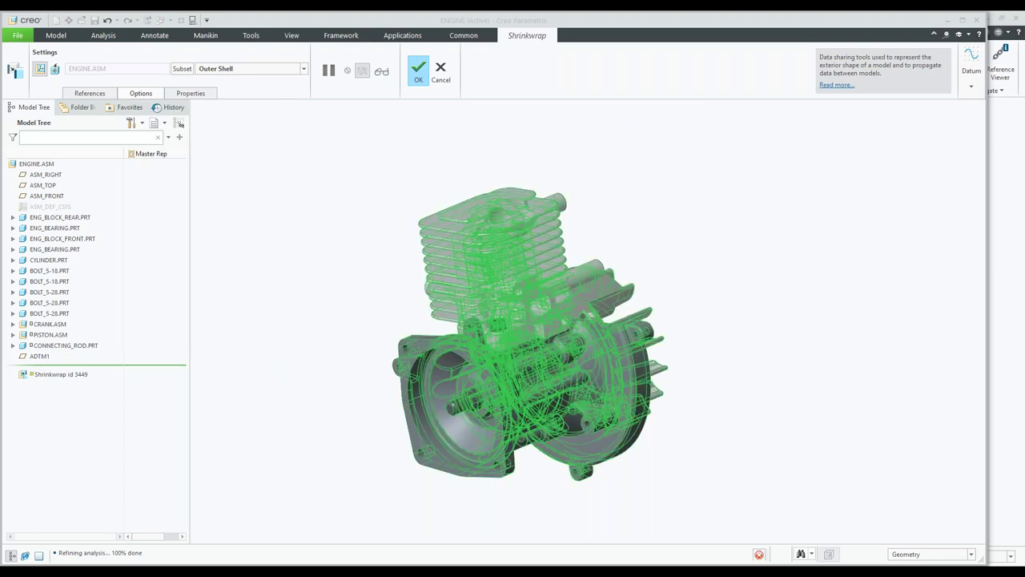
{"action": "left_click", "coordinate": [418, 71]}
- Hide all engine components and inspect the new Shrinkwrap's cooling fins, front flange and crankshaft end
{"action": "left_click", "coordinate": [64, 345]}
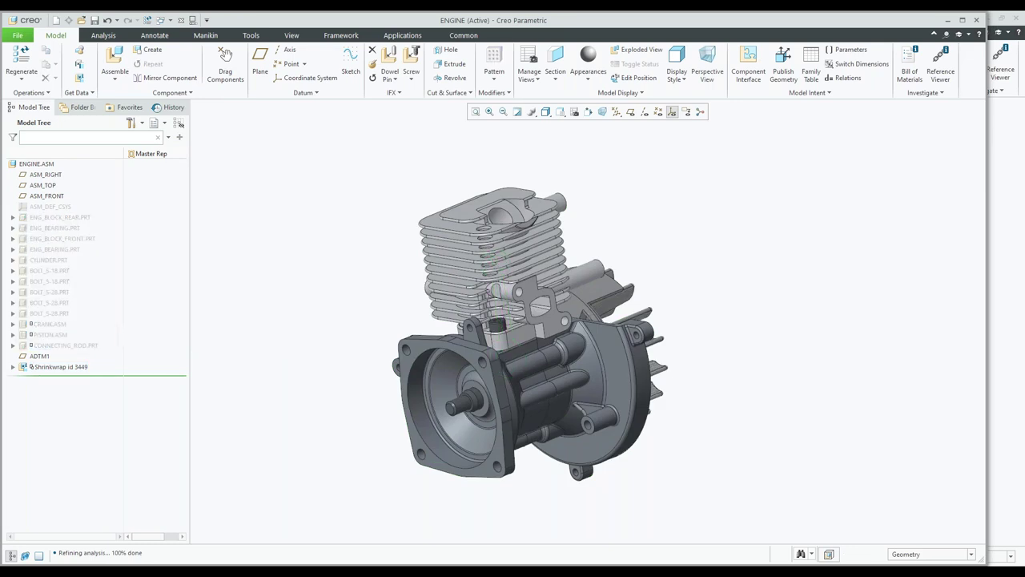
{"action": "middle_click_drag", "start_coordinate": [464, 240], "coordinate": [433, 233]}
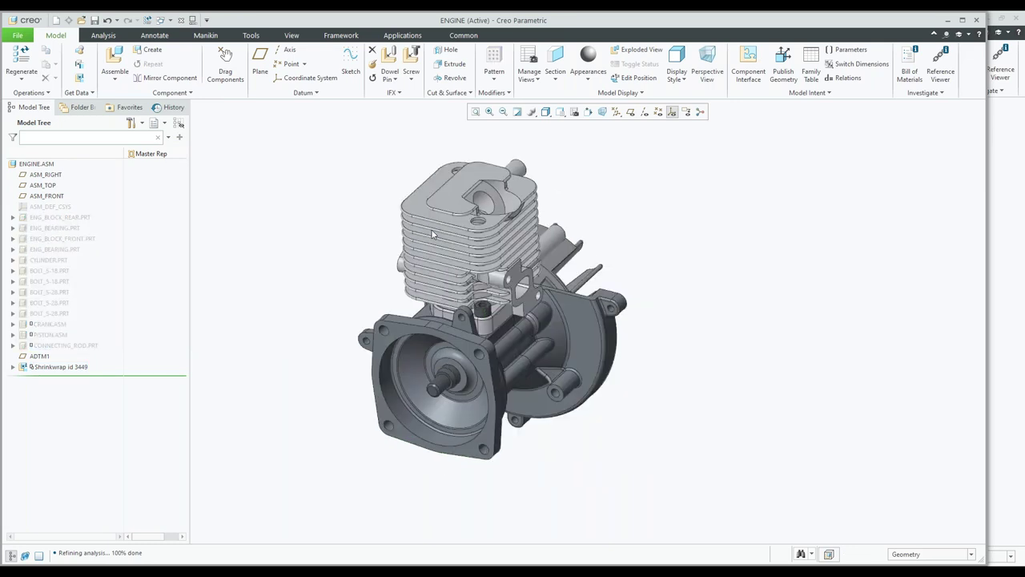
{"action": "scroll", "coordinate": [431, 233], "scroll_direction": "up", "scroll_amount": 5}
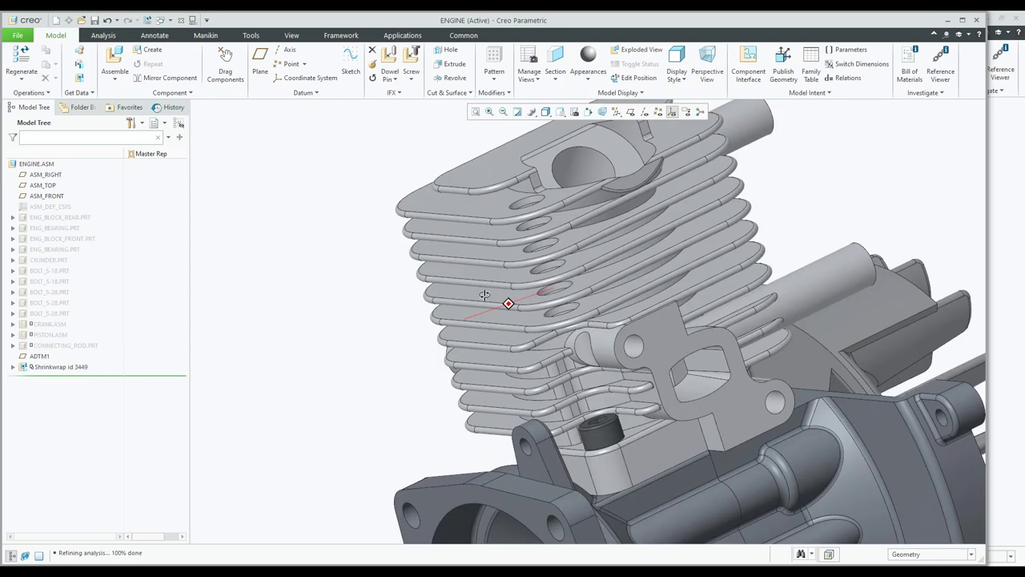
{"action": "key", "text": "ctrl+d"}
{"action": "middle_click_drag", "start_coordinate": [472, 350], "coordinate": [503, 381]}
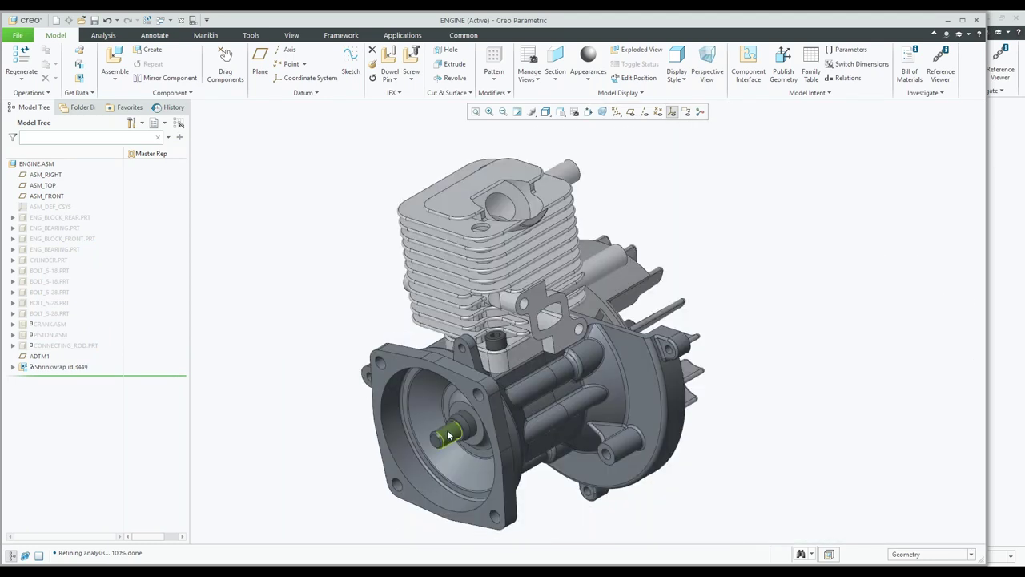
{"action": "scroll", "coordinate": [504, 382], "scroll_direction": "down", "scroll_amount": 2}
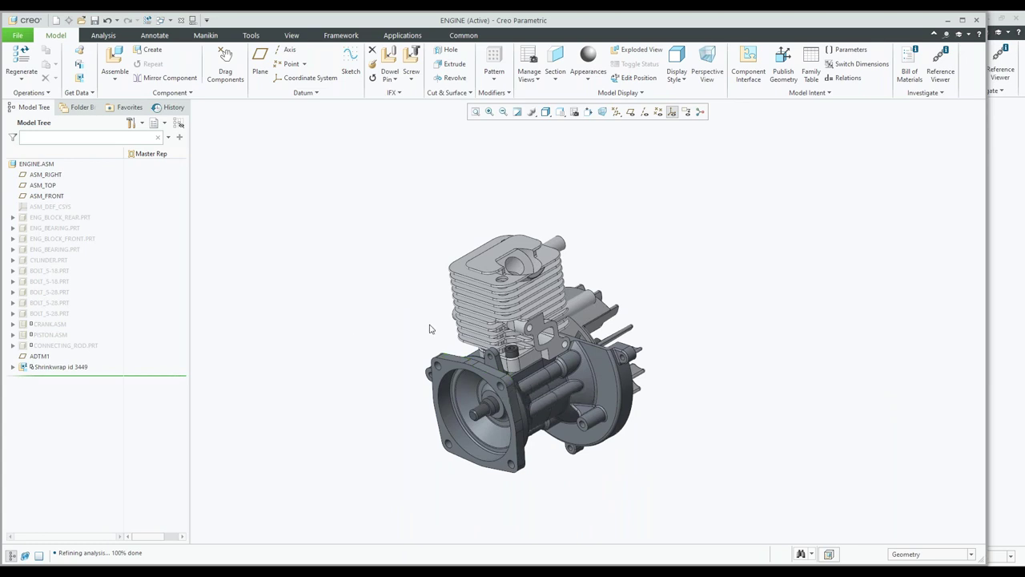
{"action": "middle_click_drag", "start_coordinate": [437, 329], "coordinate": [397, 294], "text": "shift"}
- Switch to SEAT_BELT.ASM and inspect how the latch sits inside the surrounding REMOVE_MATL part
{"action": "left_click", "coordinate": [168, 20]}
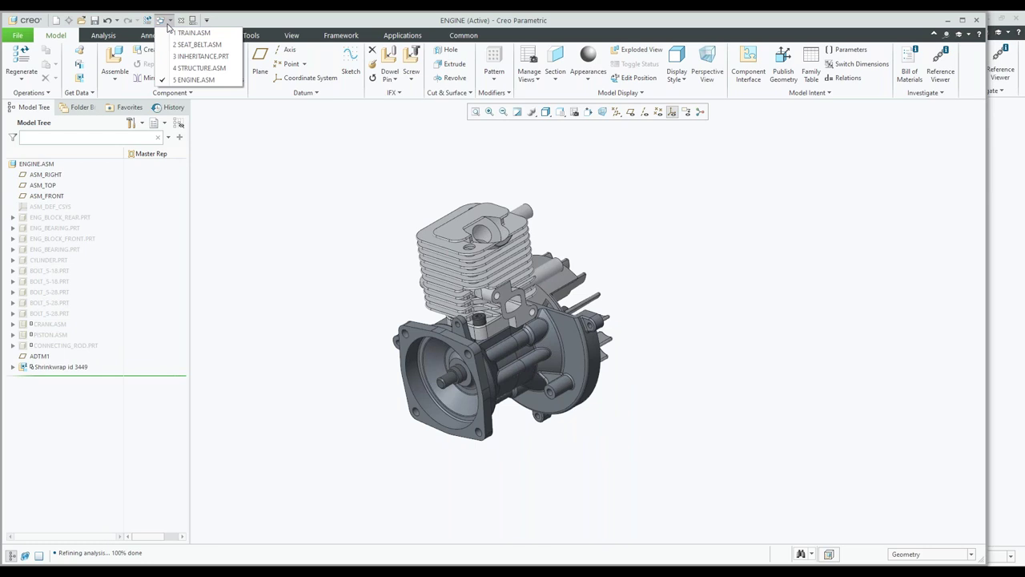
{"action": "left_click", "coordinate": [195, 46]}
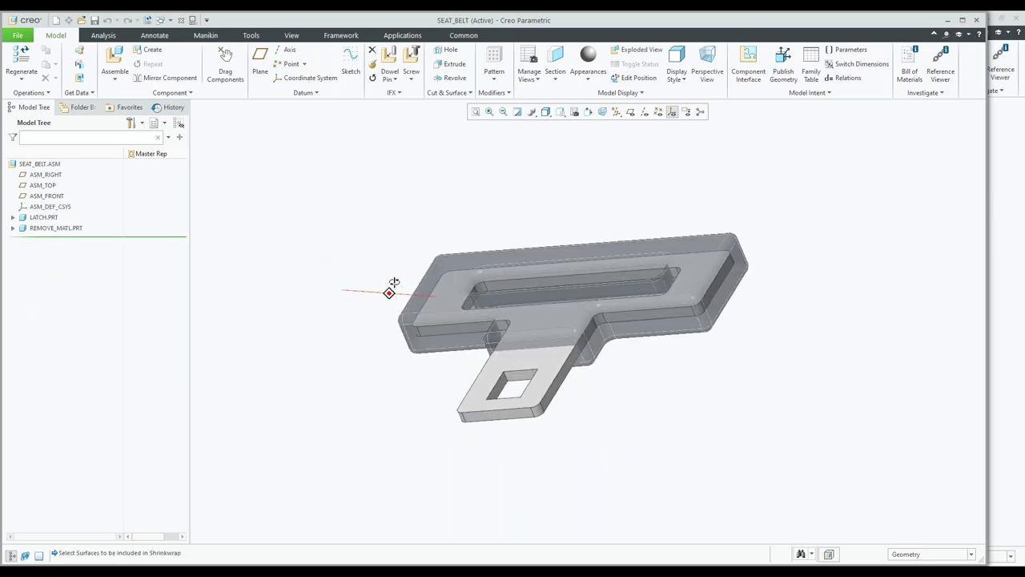
{"action": "mouse_move", "coordinate": [476, 223]}
{"action": "middle_mouse_down"}
{"action": "mouse_move", "coordinate": [457, 233]}
{"action": "mouse_move", "coordinate": [469, 229]}
{"action": "mouse_move", "coordinate": [477, 248]}
{"action": "mouse_move", "coordinate": [478, 229]}
{"action": "middle_mouse_up"}
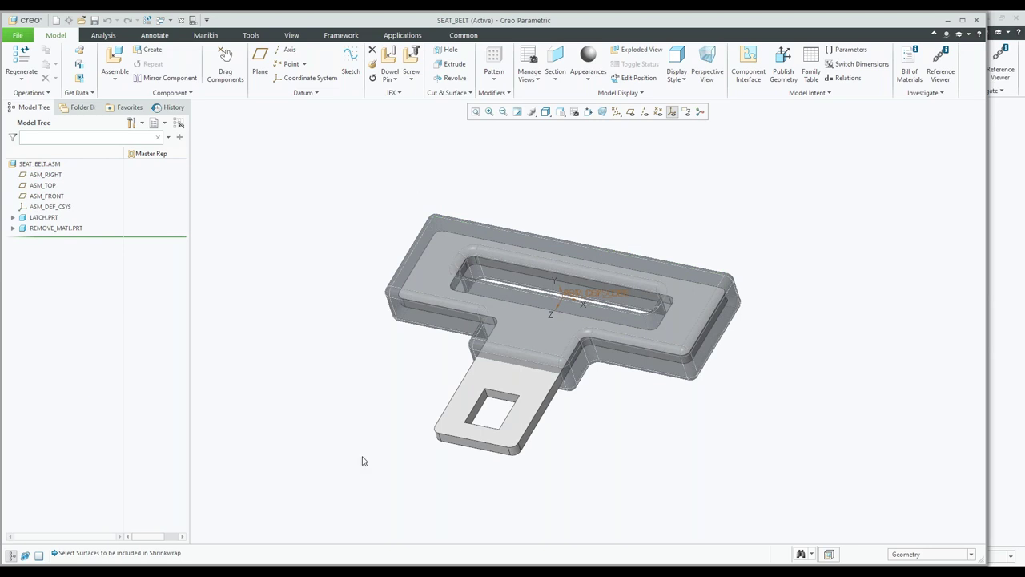
{"action": "left_click", "coordinate": [485, 386]}
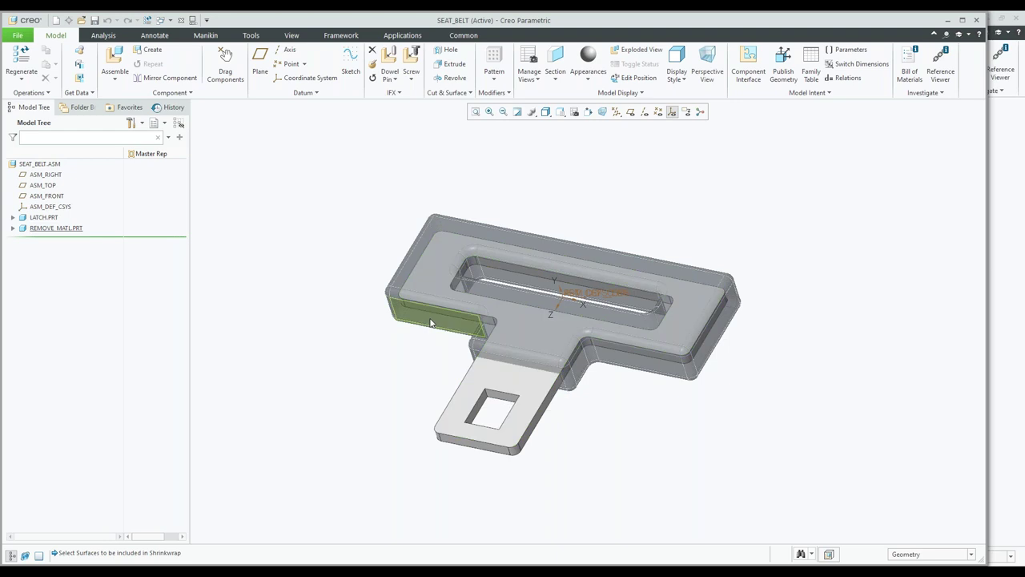
{"action": "left_click", "coordinate": [436, 264]}
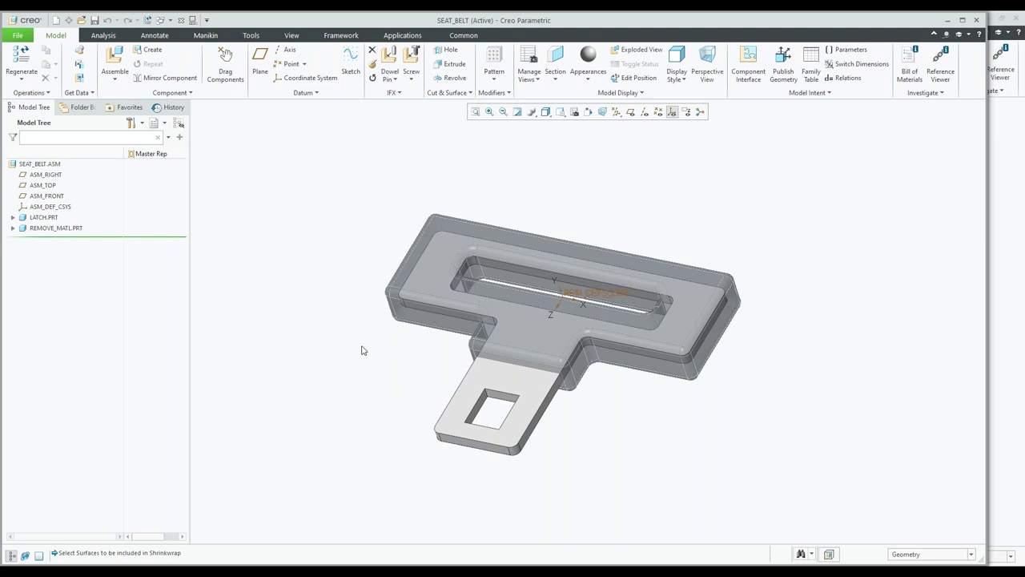
- Activate REMOVE_MATL.PRT within the seat belt assembly
{"action": "left_click", "coordinate": [91, 93]}
{"action": "left_click", "coordinate": [39, 228]}
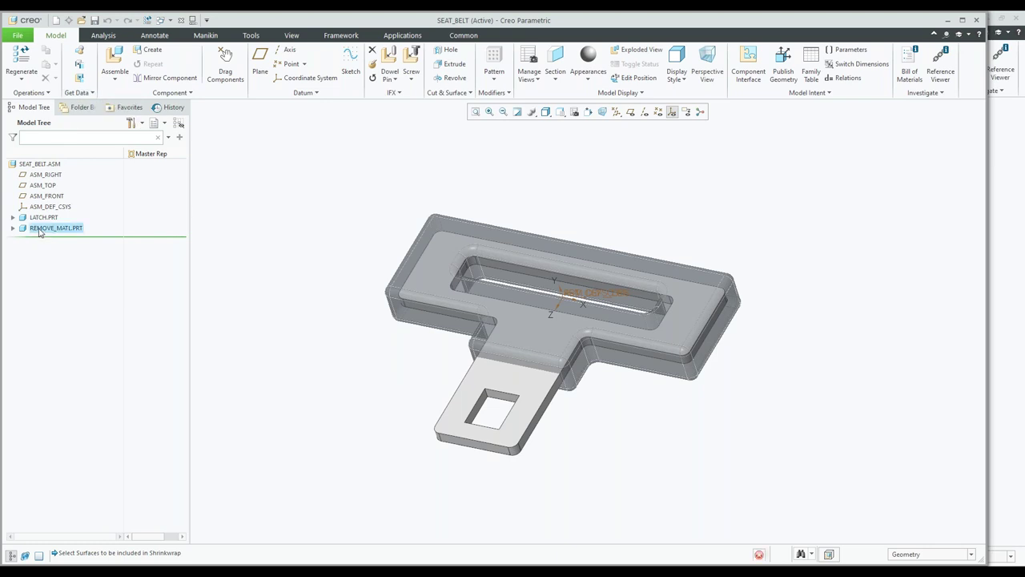
{"action": "left_click", "coordinate": [39, 229]}
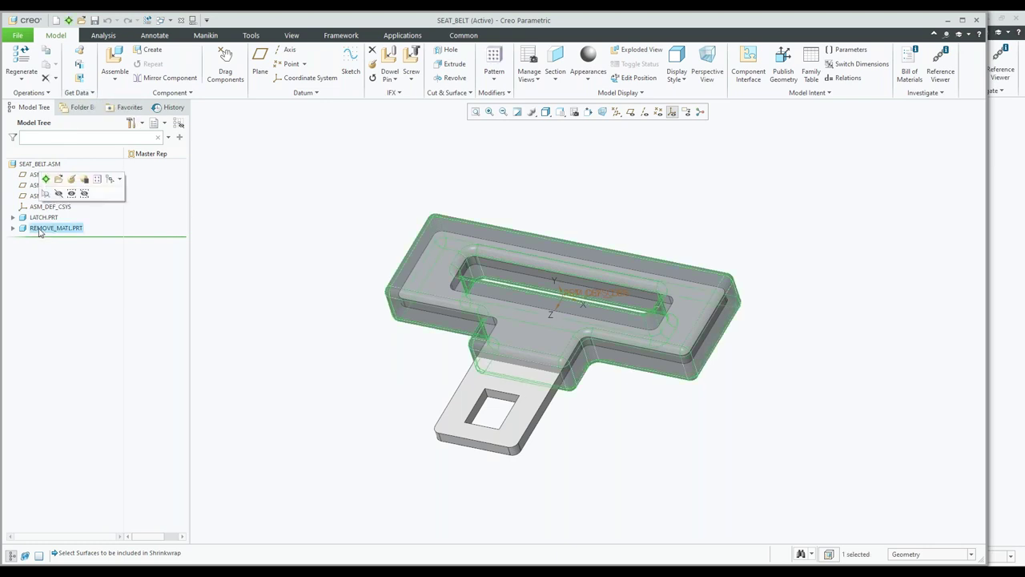
{"action": "left_click", "coordinate": [46, 179]}
{"action": "left_click", "coordinate": [120, 92]}
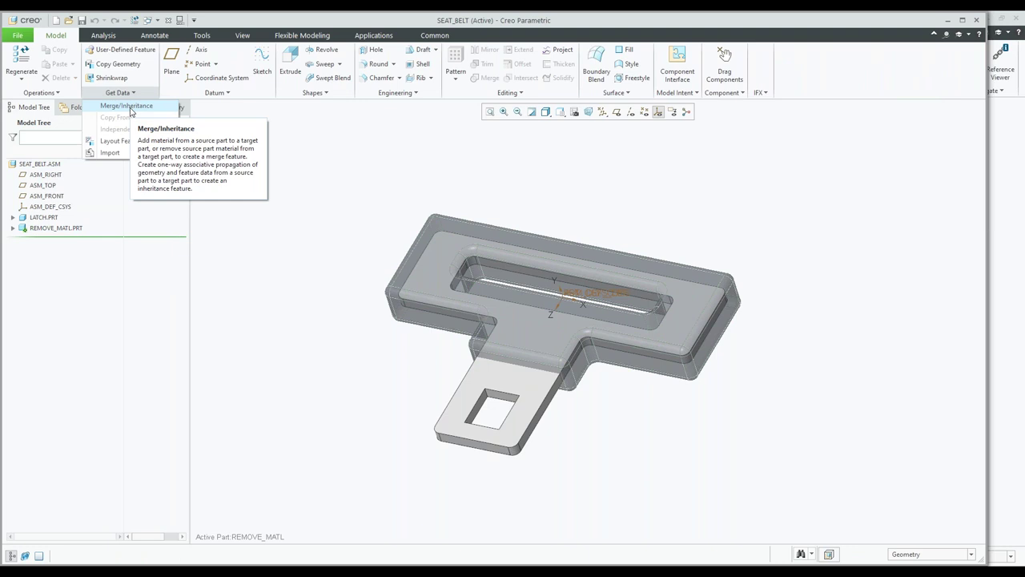
{"action": "left_click", "coordinate": [130, 110]}
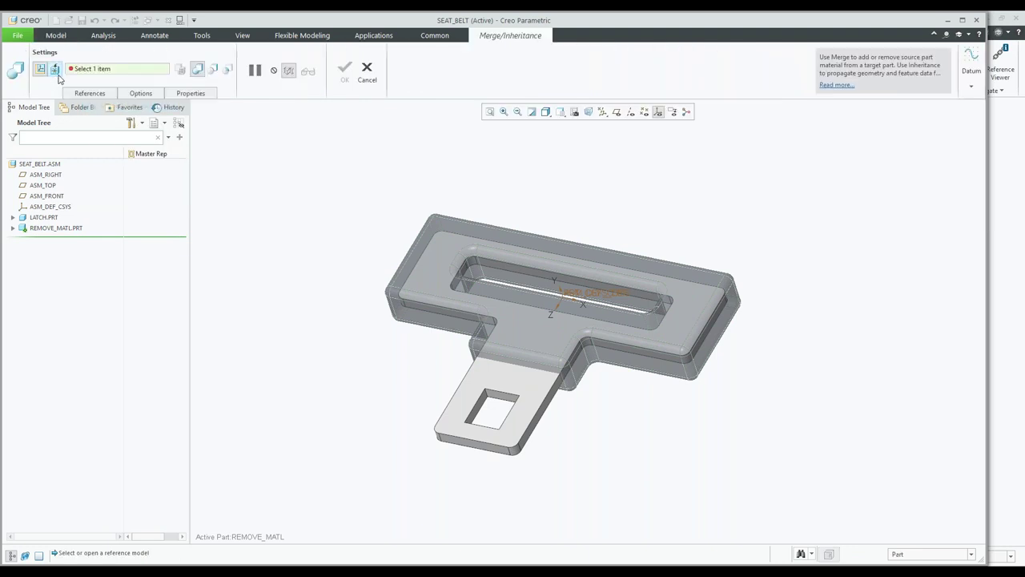
{"action": "left_click", "coordinate": [56, 72]}
{"action": "left_click", "coordinate": [54, 69]}
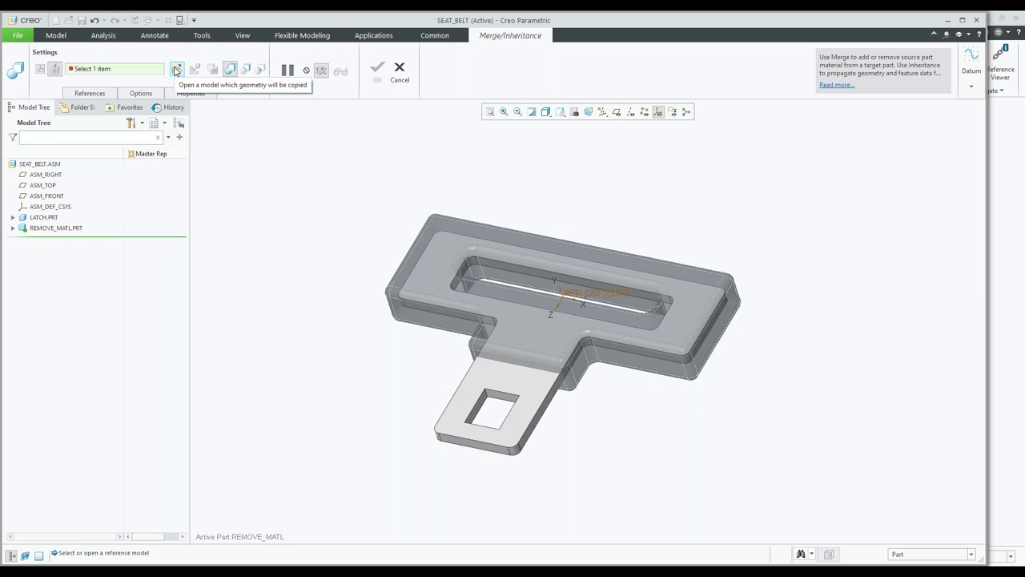
{"action": "left_click", "coordinate": [402, 78]}
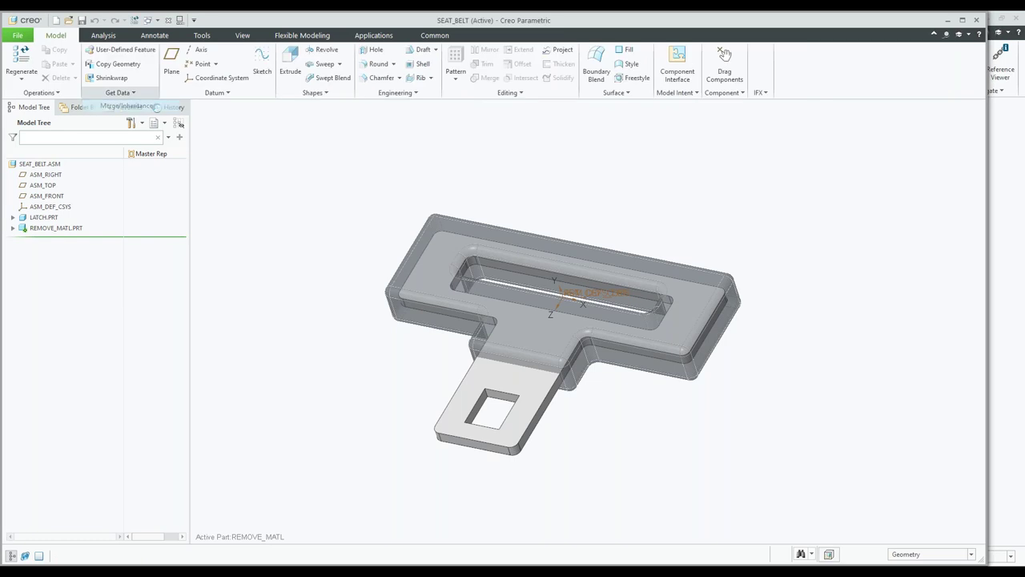
- Cut LATCH.PRT out of the active part with a Merge/Inheritance feature set to remove material, keeping Automatic Update
{"action": "left_click", "coordinate": [120, 92]}
{"action": "left_click", "coordinate": [88, 116]}
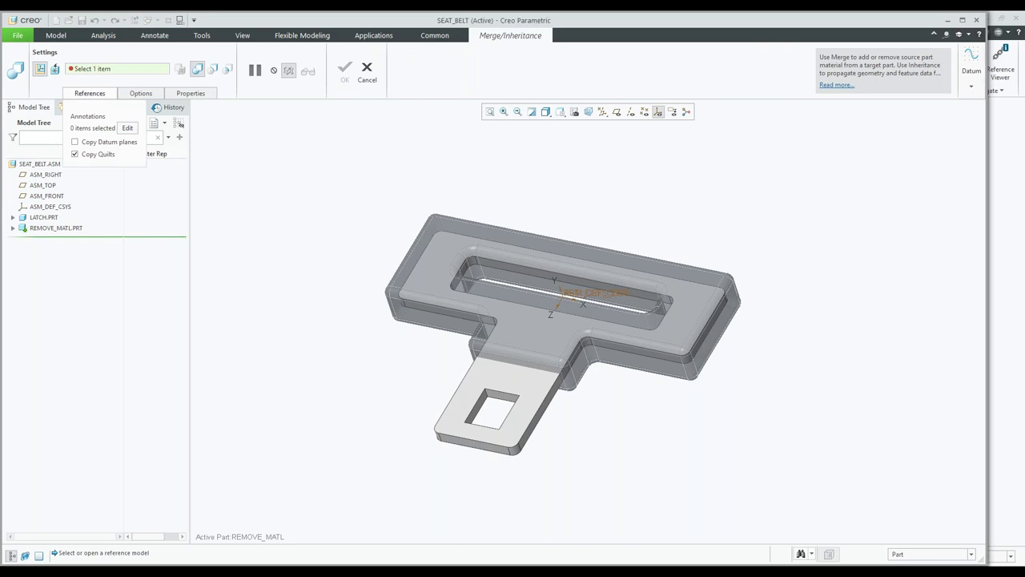
{"action": "left_click", "coordinate": [43, 217]}
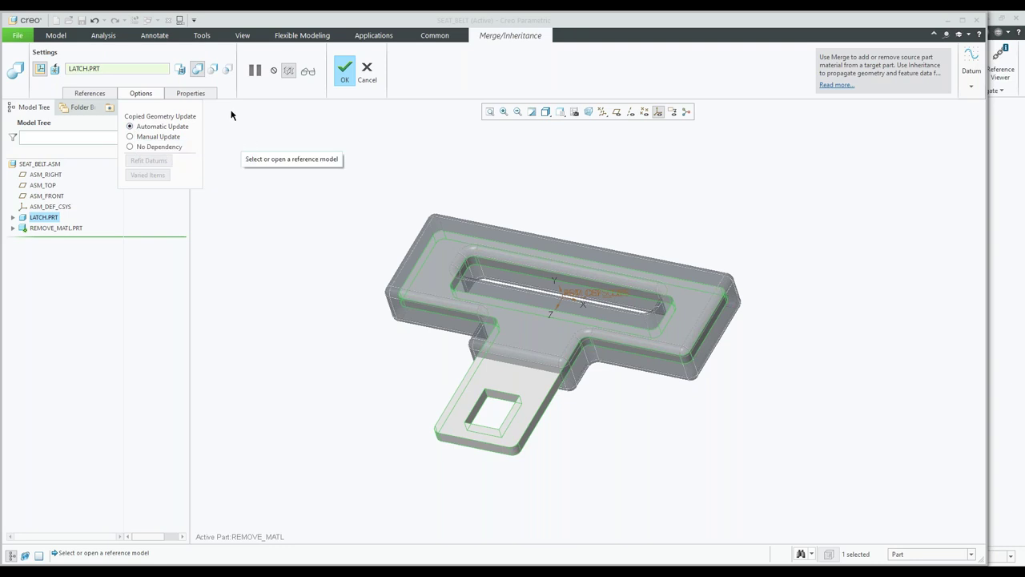
{"action": "left_click", "coordinate": [213, 71]}
{"action": "left_click", "coordinate": [213, 71]}
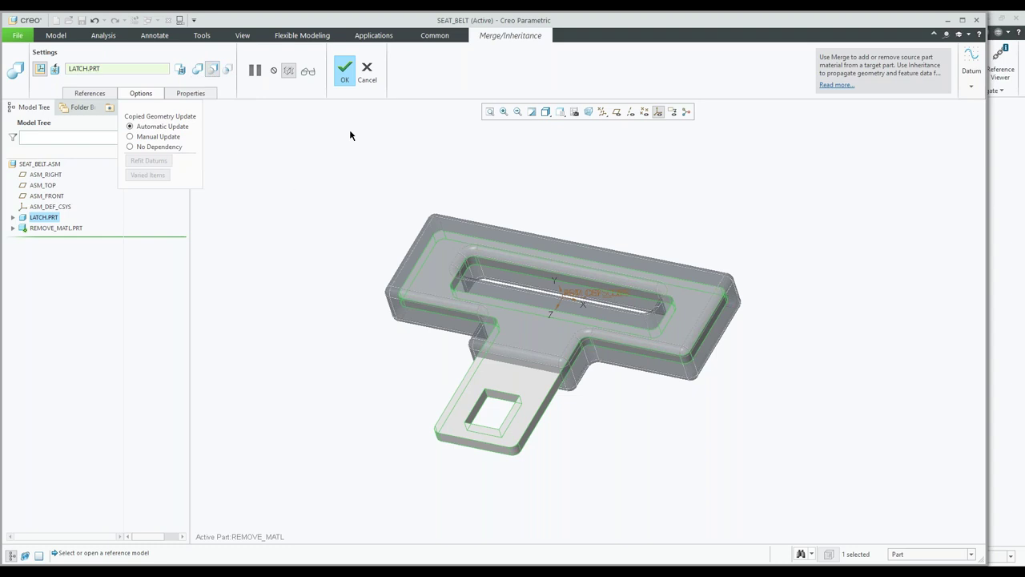
{"action": "left_click", "coordinate": [345, 75]}
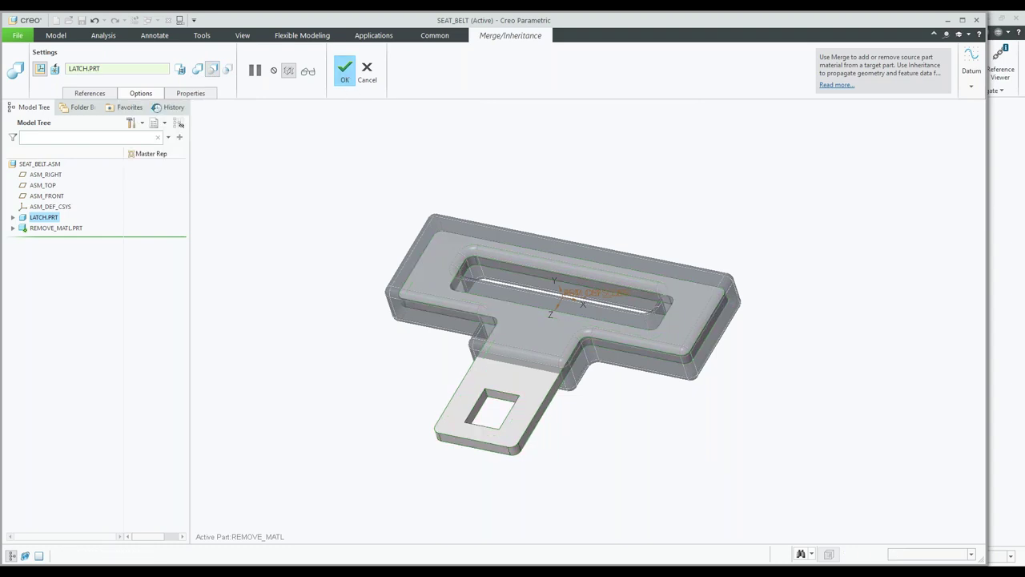
{"action": "left_click", "coordinate": [314, 256]}
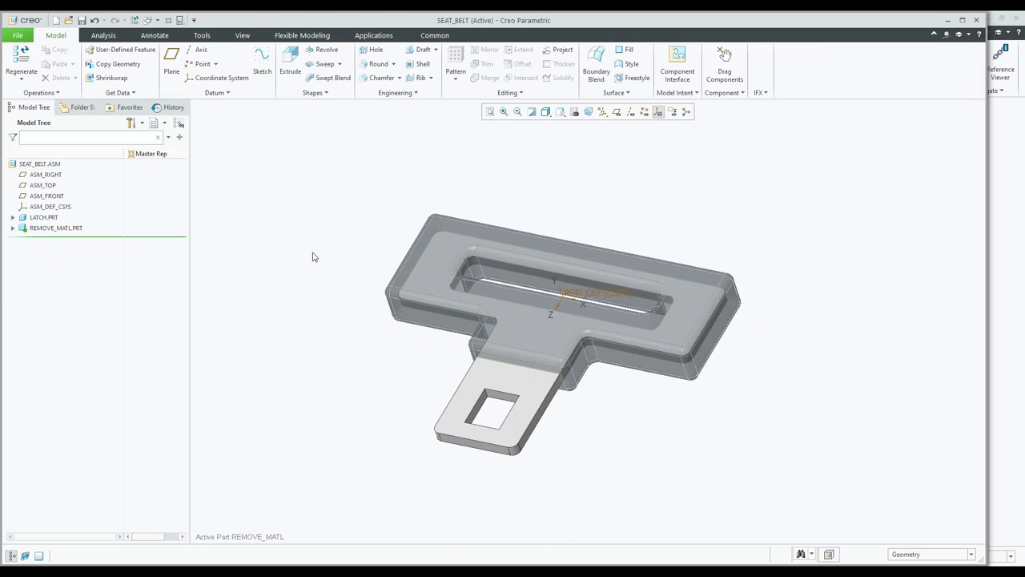
- Open REMOVE_MATL.PRT on its own and select the Cut Out feature to inspect the latch-shaped cavity
{"action": "left_click", "coordinate": [53, 228]}
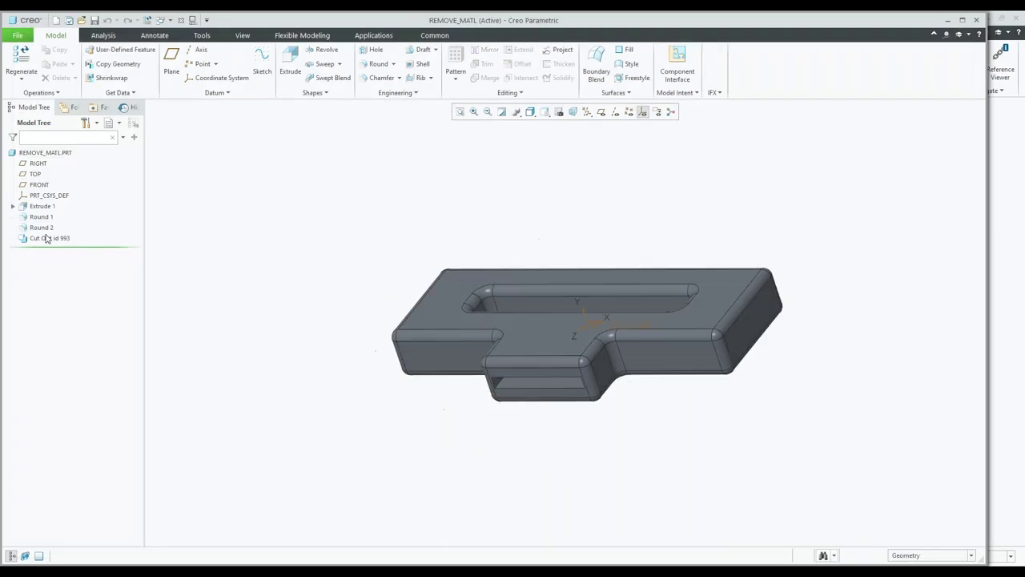
{"action": "left_click", "coordinate": [47, 238]}
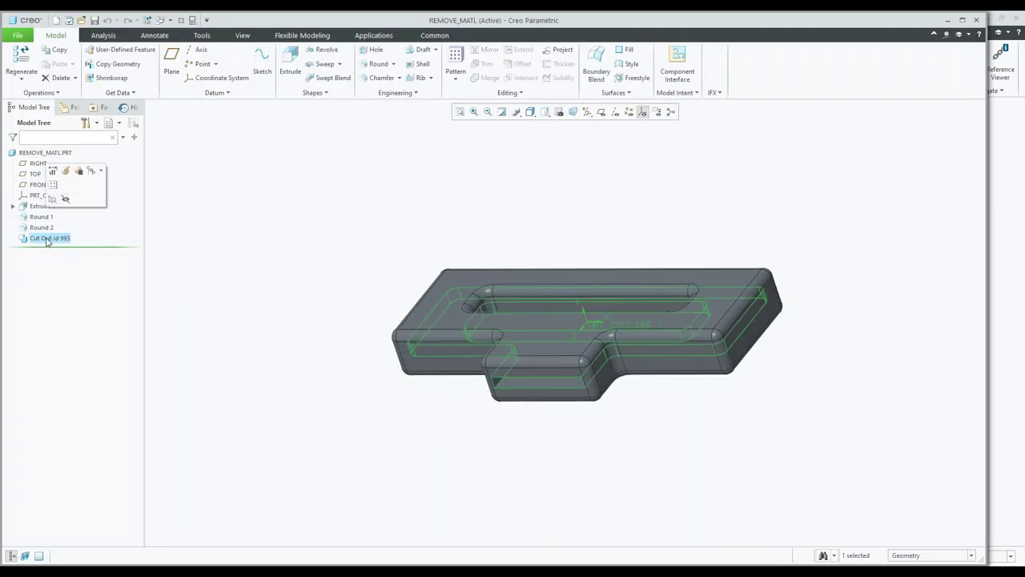
- Roll REMOVE_MATL.PRT back to before the Cut Out feature and forward again to compare the part without and with the cut
{"action": "left_click_drag", "start_coordinate": [46, 245], "coordinate": [80, 235]}
{"action": "middle_click_drag", "start_coordinate": [492, 336], "coordinate": [497, 340]}
{"action": "left_click_drag", "start_coordinate": [80, 236], "coordinate": [80, 249]}
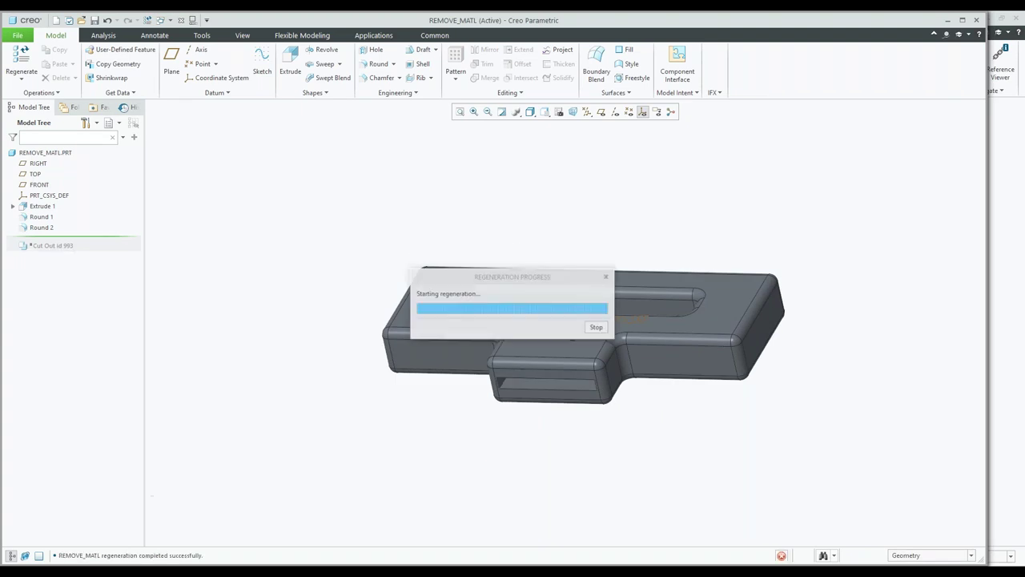
{"action": "middle_click_drag", "start_coordinate": [333, 344], "coordinate": [299, 352], "text": "shift"}
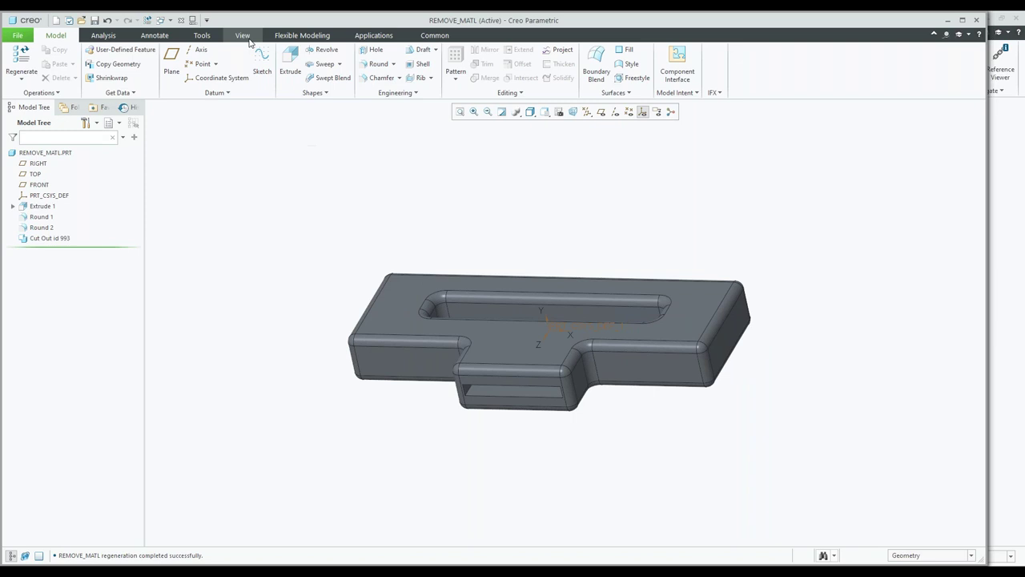
- Show the datum planes and create a planar section of REMOVE_MATL.PRT through the TOP plane to expose the latch-shaped cavity
{"action": "left_click", "coordinate": [241, 35]}
{"action": "left_click", "coordinate": [601, 111]}
{"action": "left_click", "coordinate": [384, 78]}
{"action": "left_click", "coordinate": [399, 91]}
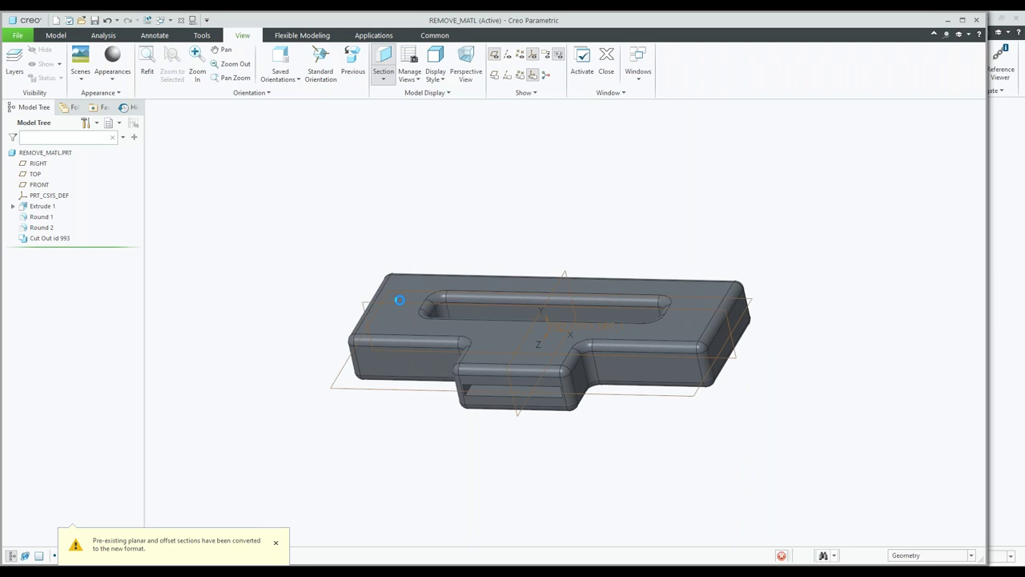
{"action": "left_click", "coordinate": [390, 358]}
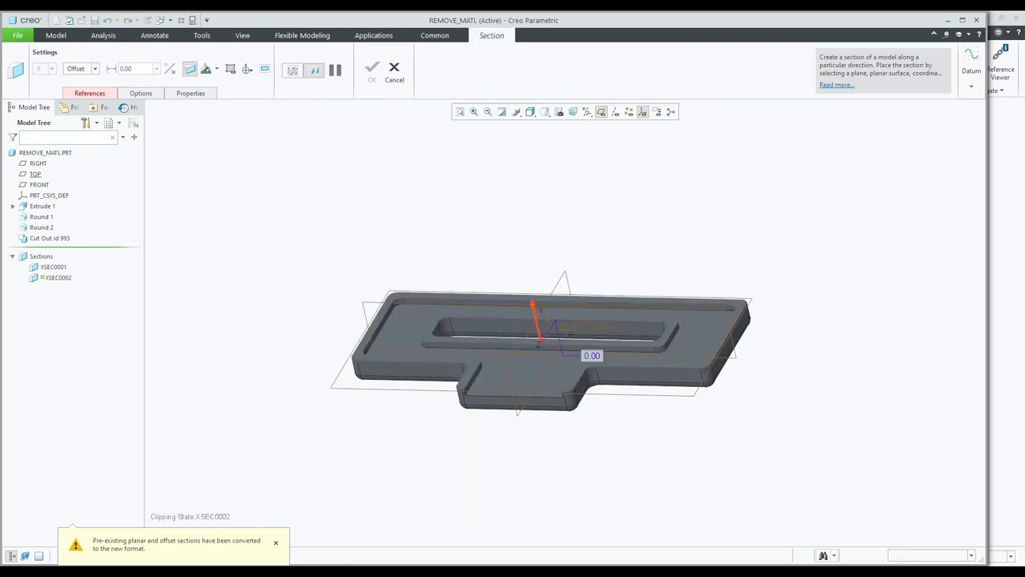
{"action": "middle_click", "coordinate": [445, 176]}
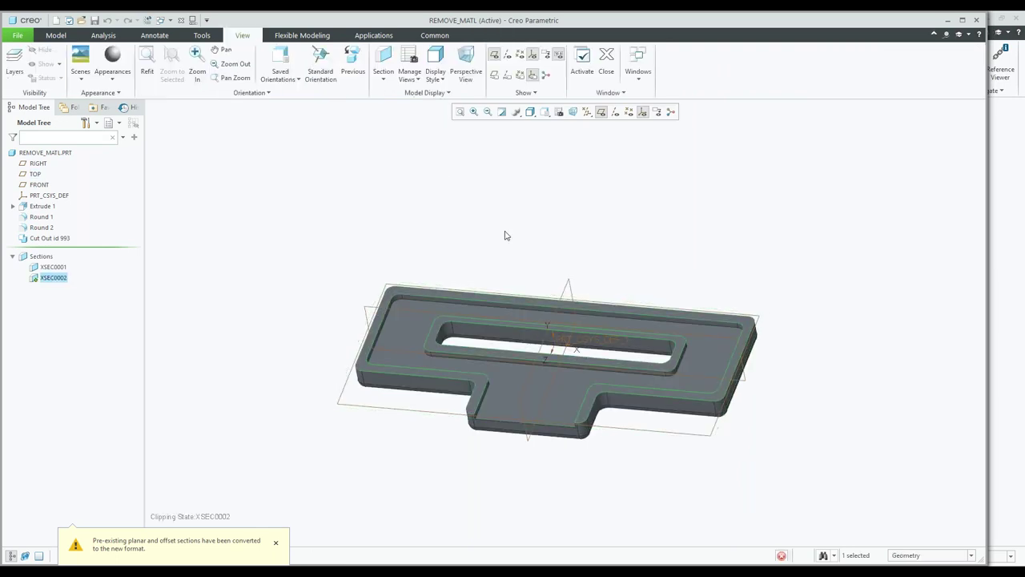
{"action": "left_click", "coordinate": [504, 235]}
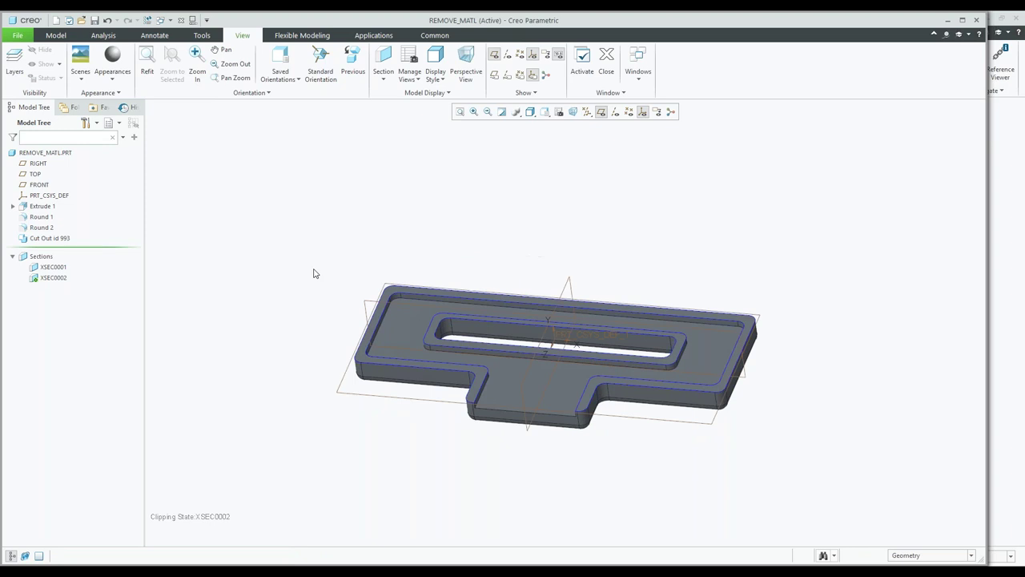
{"action": "middle_click_drag", "start_coordinate": [513, 238], "coordinate": [507, 236]}
- Delete the Cut Out feature from REMOVE_MATL.PRT and deactivate the XSEC0002 section
{"action": "left_click", "coordinate": [42, 241]}
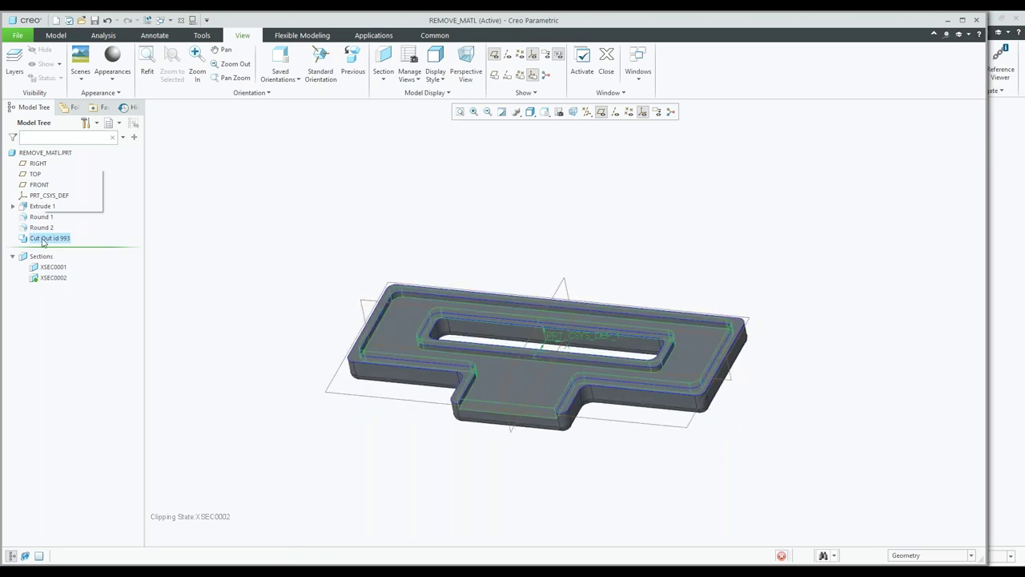
{"action": "right_click", "coordinate": [43, 241]}
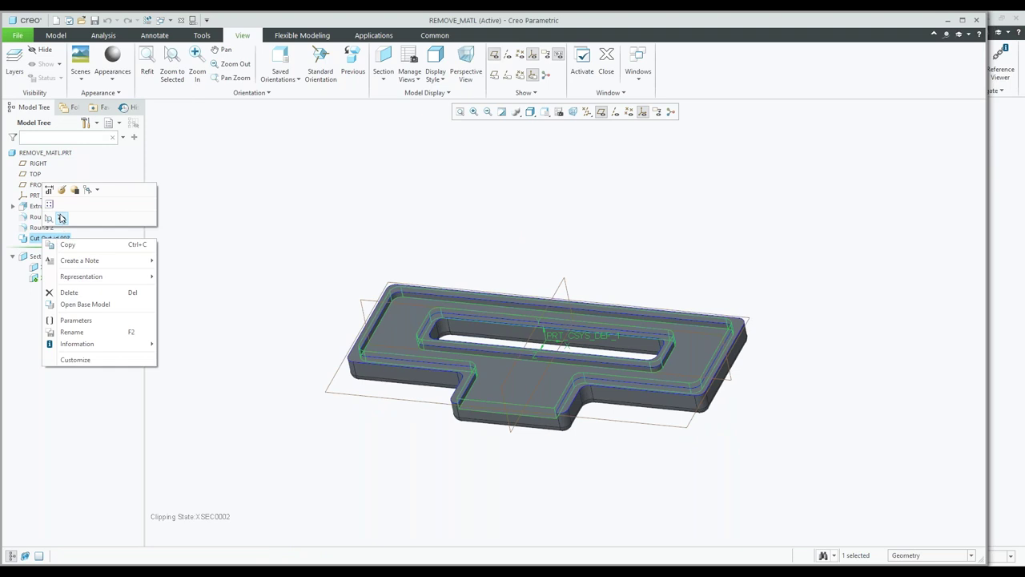
{"action": "left_click", "coordinate": [80, 292]}
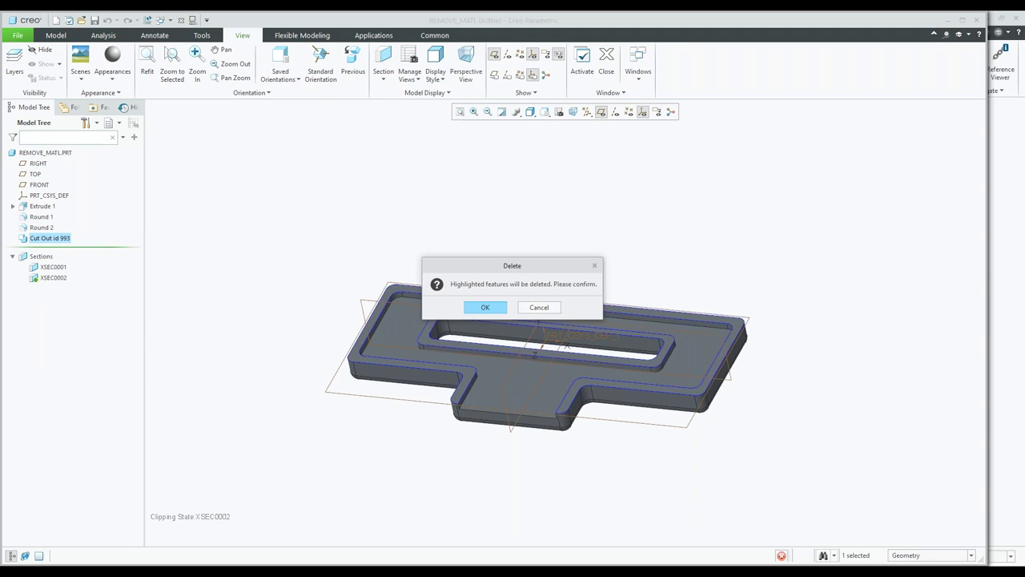
{"action": "key", "text": "Return"}
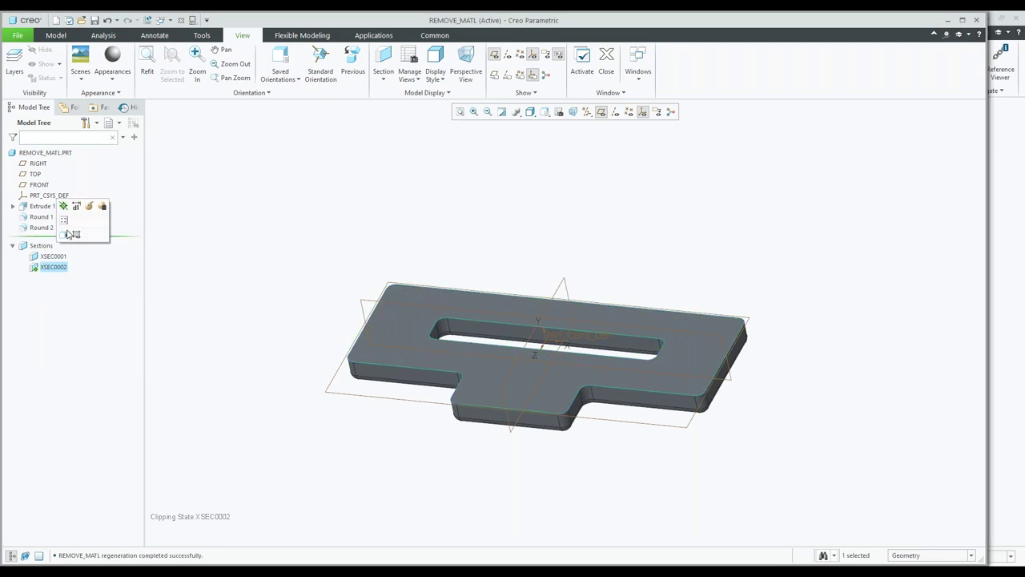
{"action": "left_click", "coordinate": [70, 234]}
- Switch to SEAT_BELT.ASM, activate REMOVE_MATL.PRT and expand its features in the model tree
{"action": "left_click", "coordinate": [164, 20]}
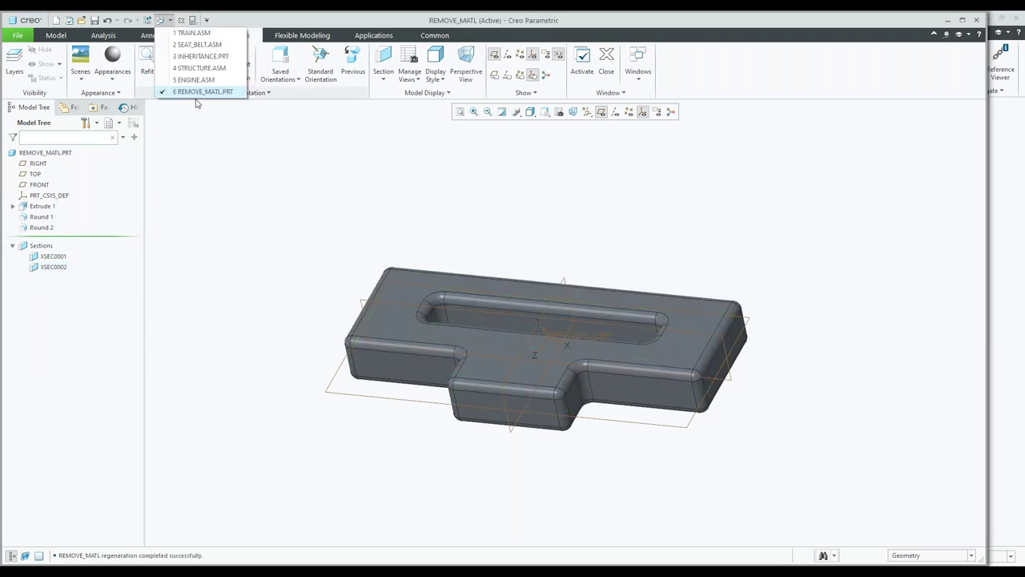
{"action": "left_click", "coordinate": [208, 57]}
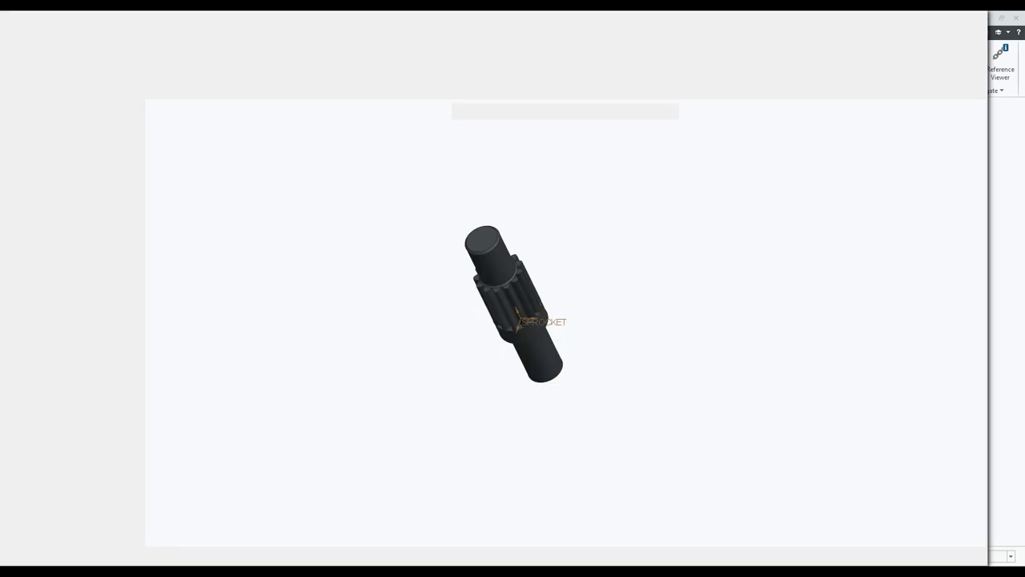
{"action": "left_click", "coordinate": [165, 20]}
{"action": "left_click", "coordinate": [197, 44]}
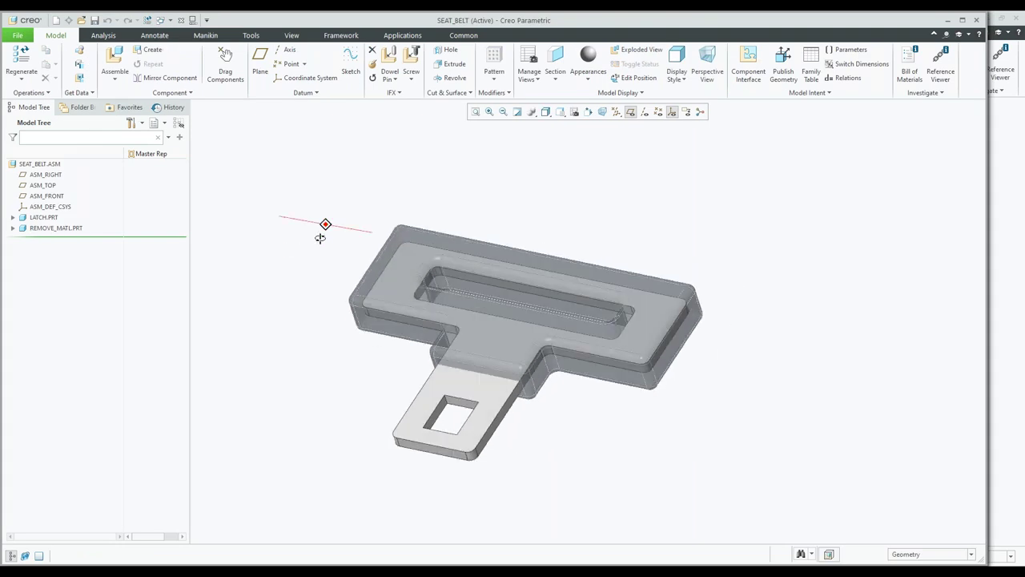
{"action": "left_click", "coordinate": [59, 230]}
{"action": "left_click", "coordinate": [59, 231]}
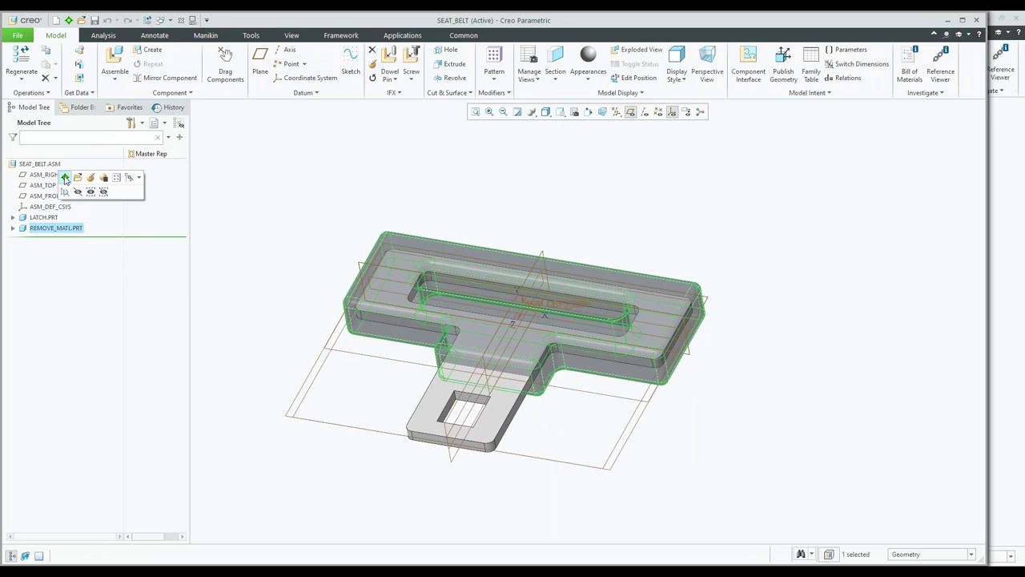
{"action": "left_click", "coordinate": [65, 177]}
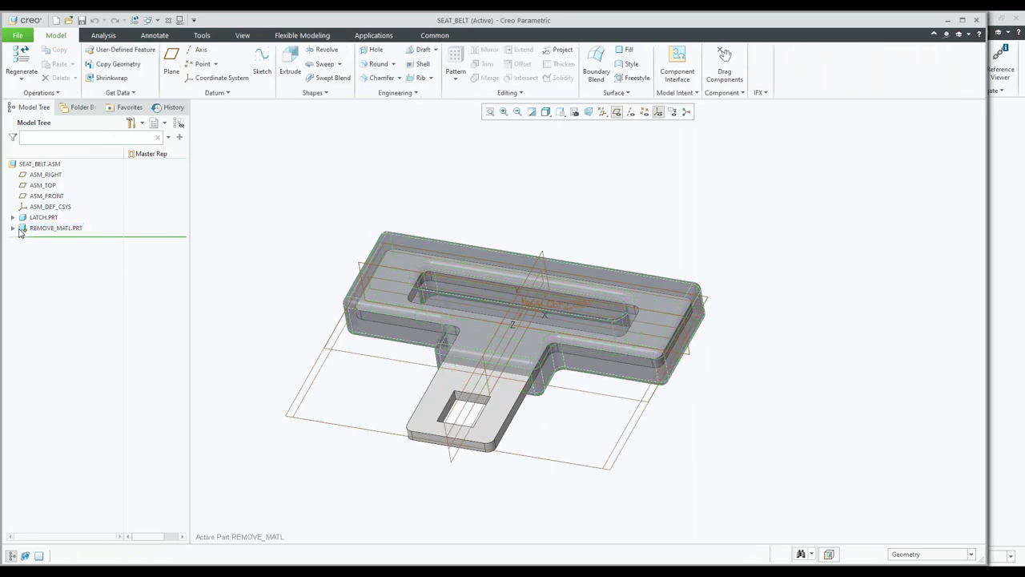
{"action": "left_click", "coordinate": [18, 229]}
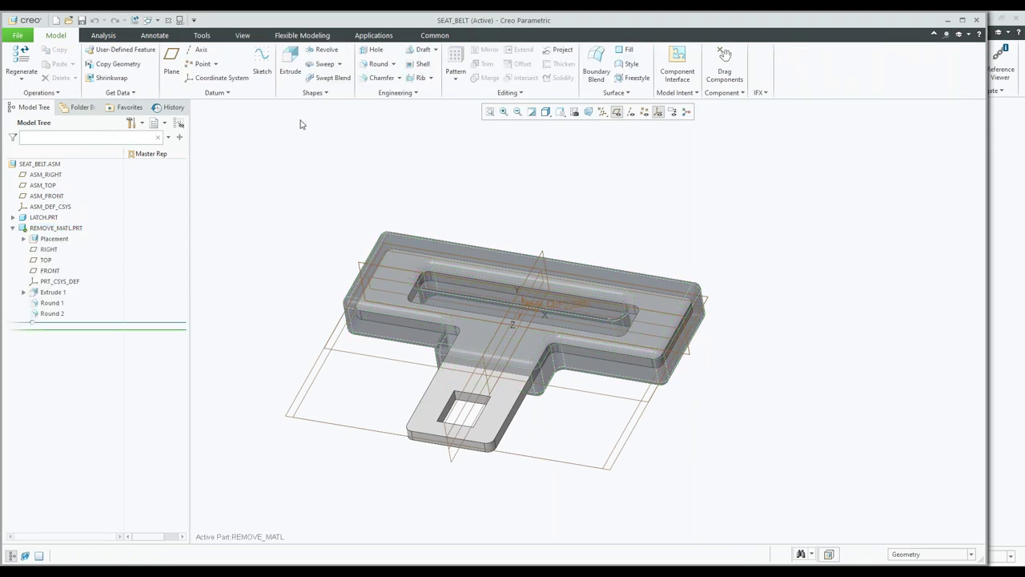
- Start an Extrude sketch on REMOVE_MATL's TOP plane and project the latch's long slot contour using the Loop option
{"action": "left_click", "coordinate": [290, 60]}
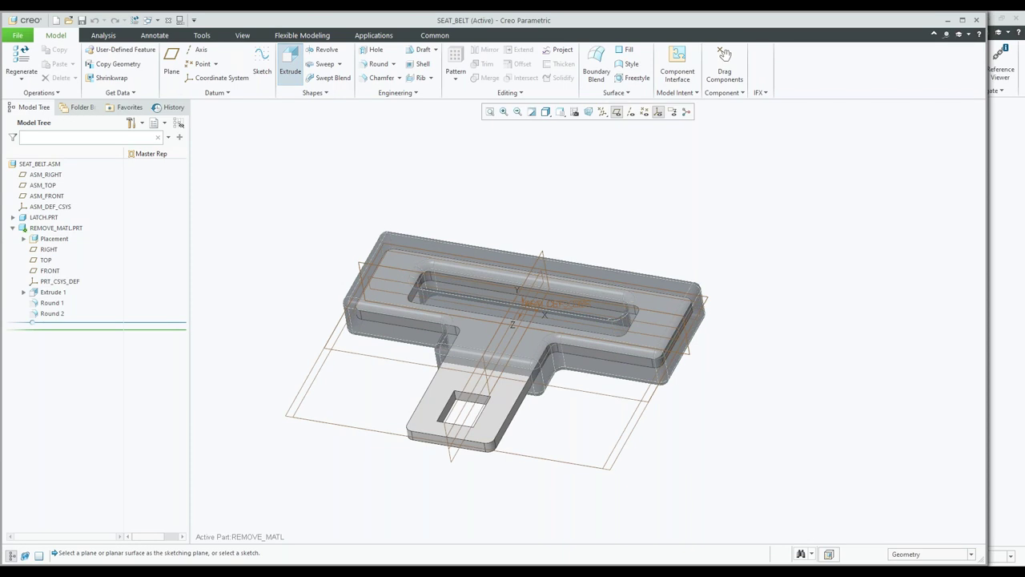
{"action": "left_click", "coordinate": [46, 260]}
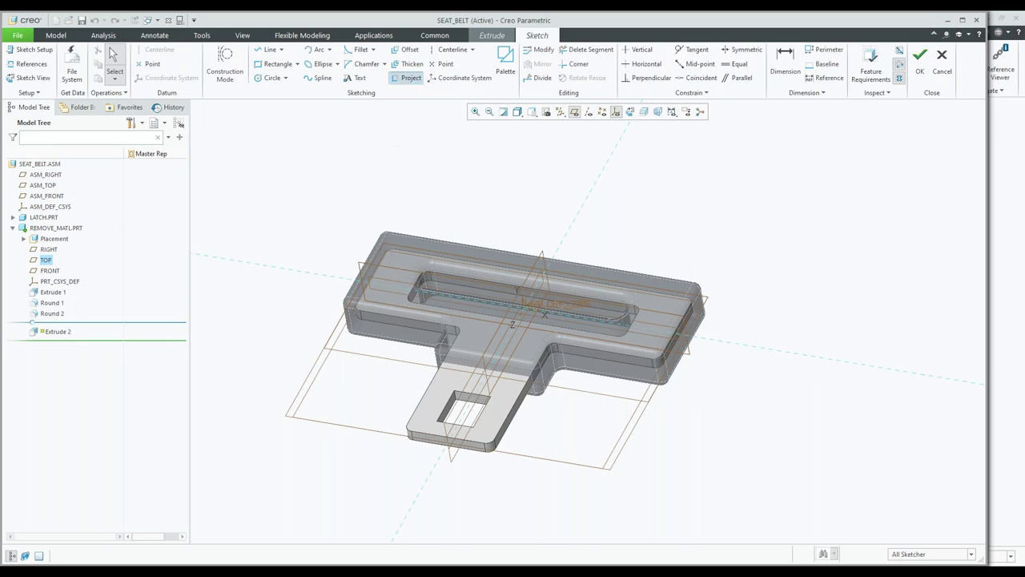
{"action": "left_click", "coordinate": [406, 77]}
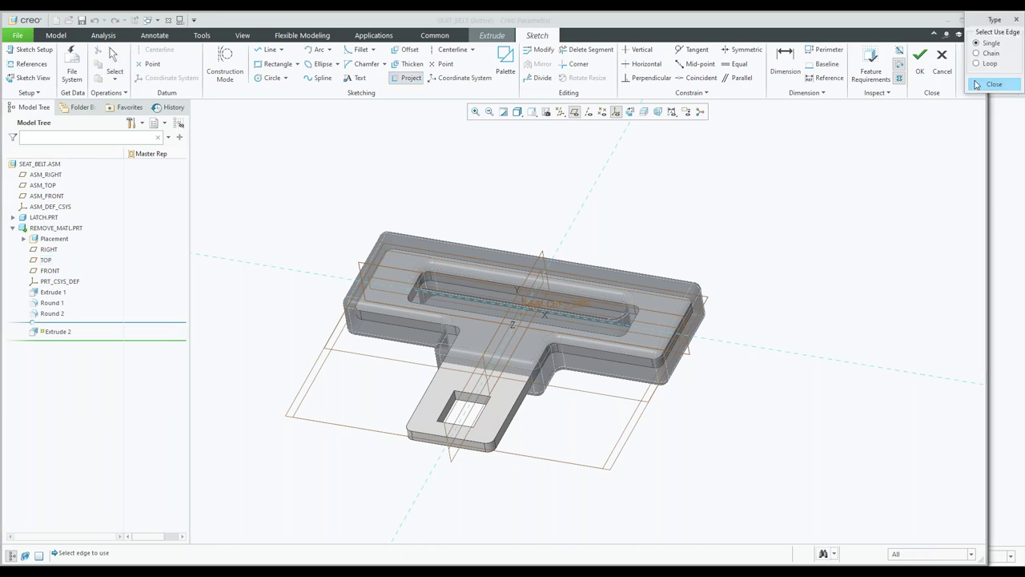
{"action": "left_click", "coordinate": [976, 63]}
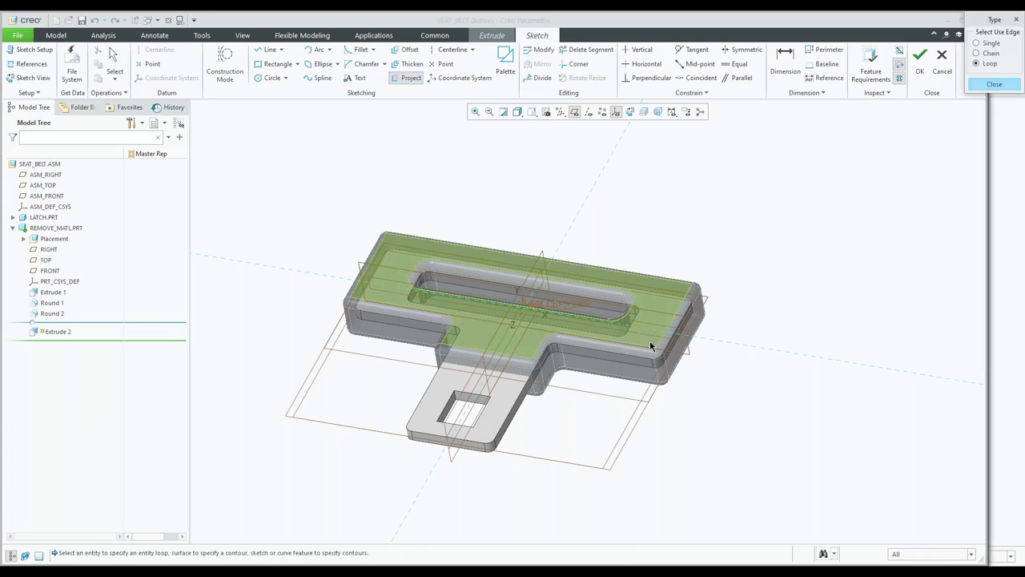
{"action": "left_click", "coordinate": [651, 346]}
{"action": "left_click", "coordinate": [981, 138]}
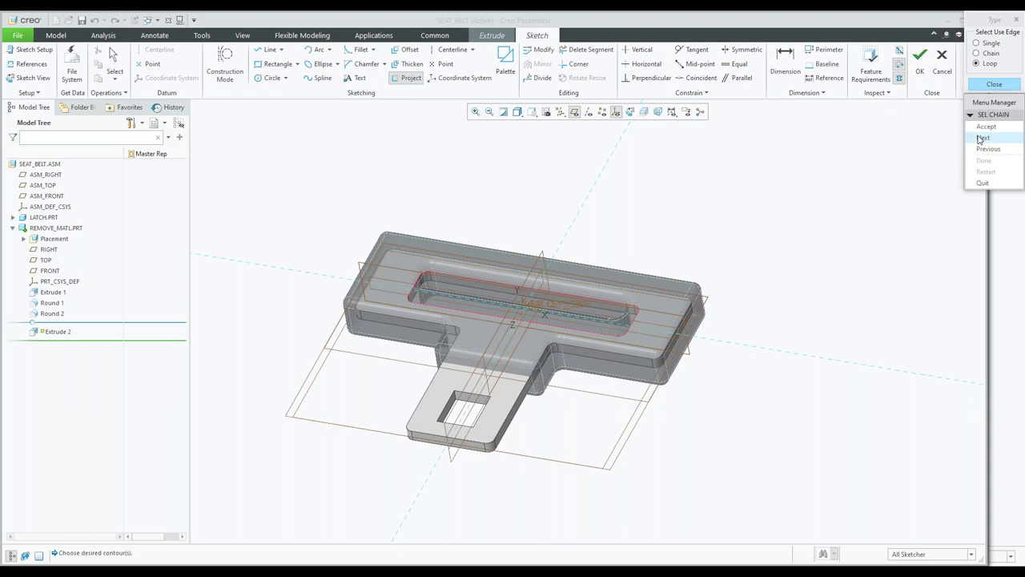
{"action": "left_click", "coordinate": [986, 126]}
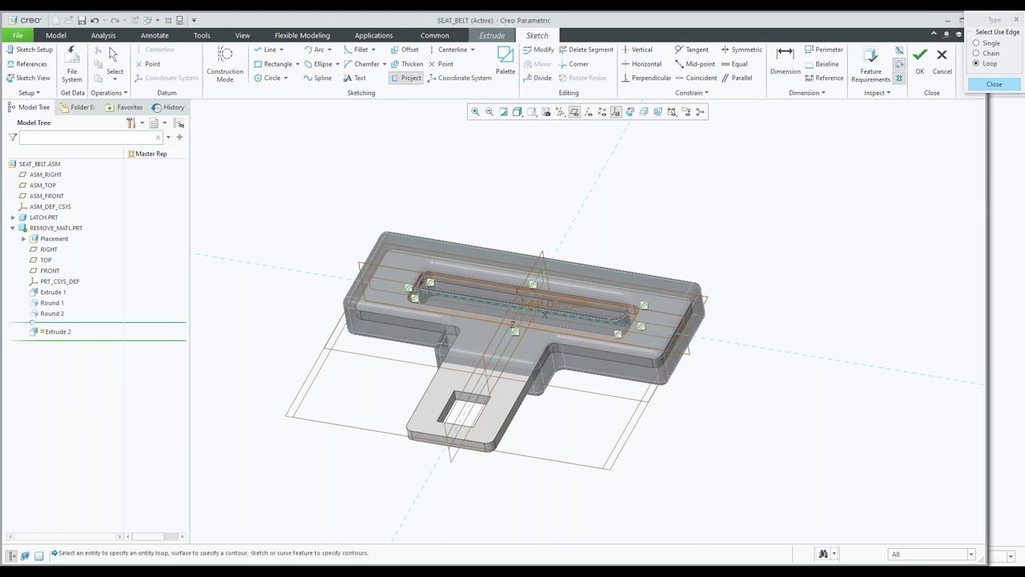
- Project the latch's outer contour as a loop into the sketch and complete the sketch
{"action": "left_click", "coordinate": [656, 322]}
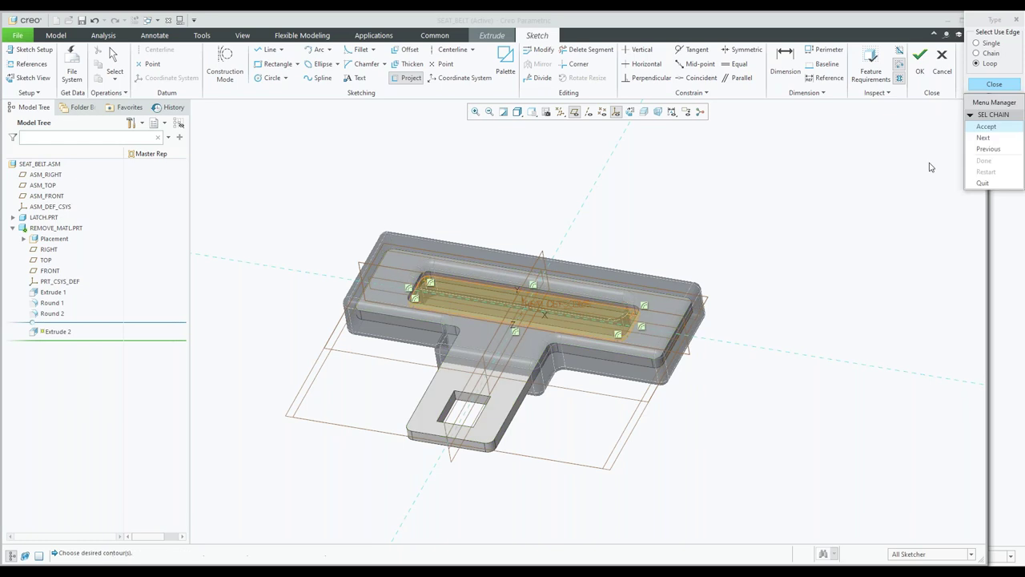
{"action": "left_click", "coordinate": [973, 139]}
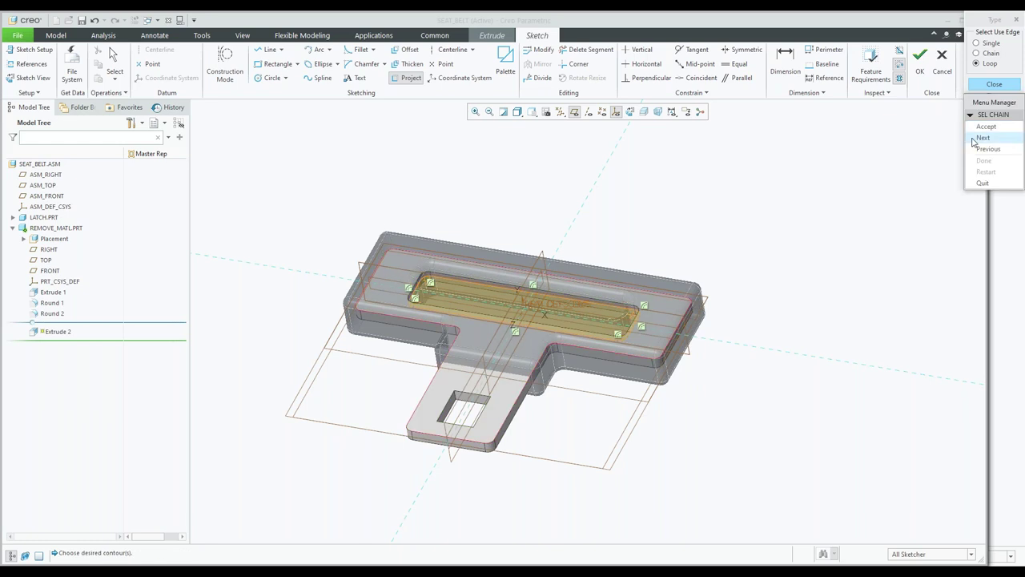
{"action": "left_click", "coordinate": [986, 126]}
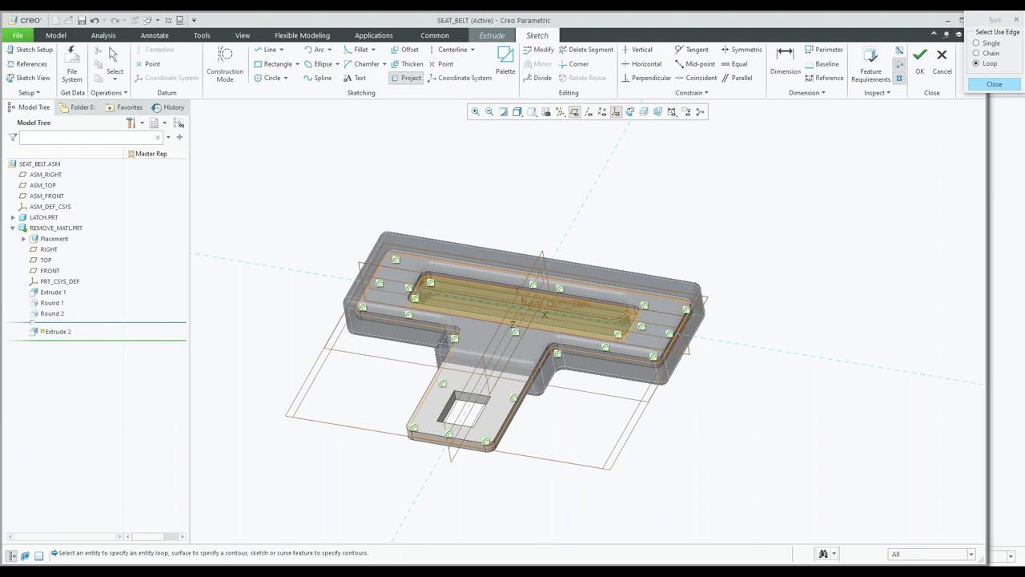
{"action": "left_click", "coordinate": [993, 84]}
{"action": "mouse_move", "coordinate": [719, 252]}
{"action": "middle_mouse_down"}
{"action": "mouse_move", "coordinate": [547, 275]}
{"action": "mouse_move", "coordinate": [734, 208]}
{"action": "mouse_move", "coordinate": [735, 193]}
{"action": "middle_mouse_up"}
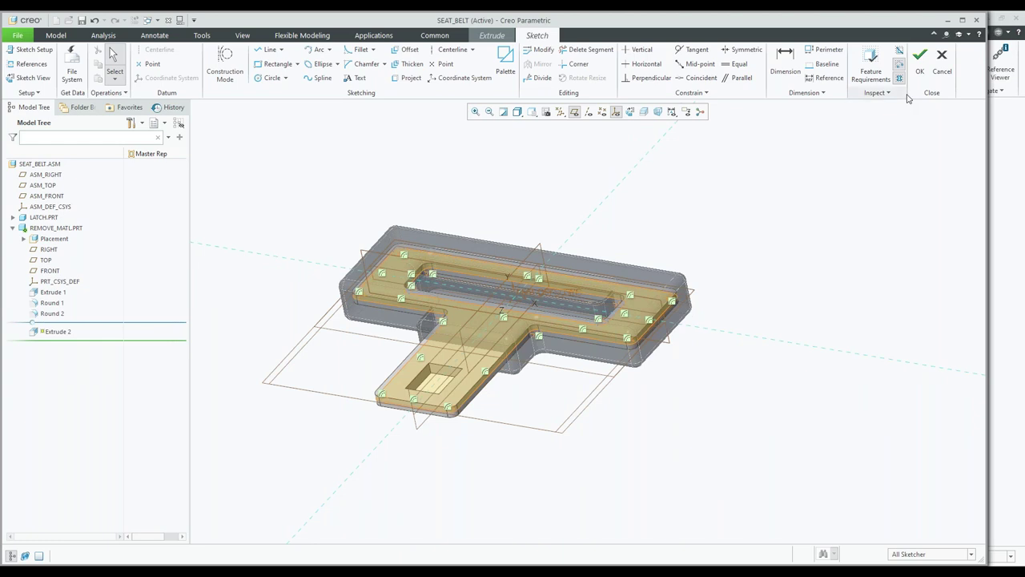
{"action": "left_click", "coordinate": [919, 60]}
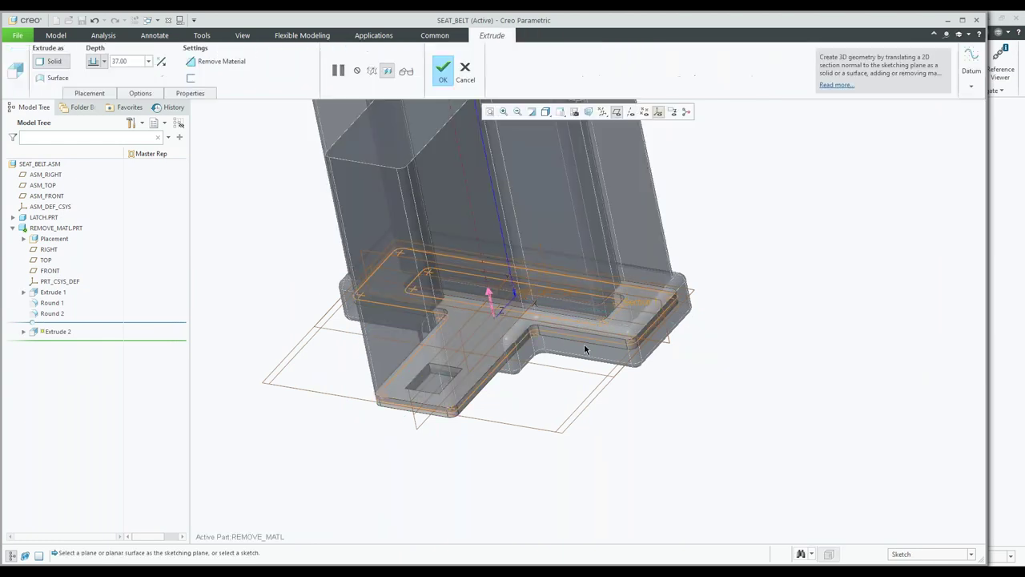
- Set both sides of the solid extrude to To Selected, referencing the latch's two opposite flat faces, and complete the feature
{"action": "right_click", "coordinate": [522, 236]}
{"action": "key", "text": "Escape"}
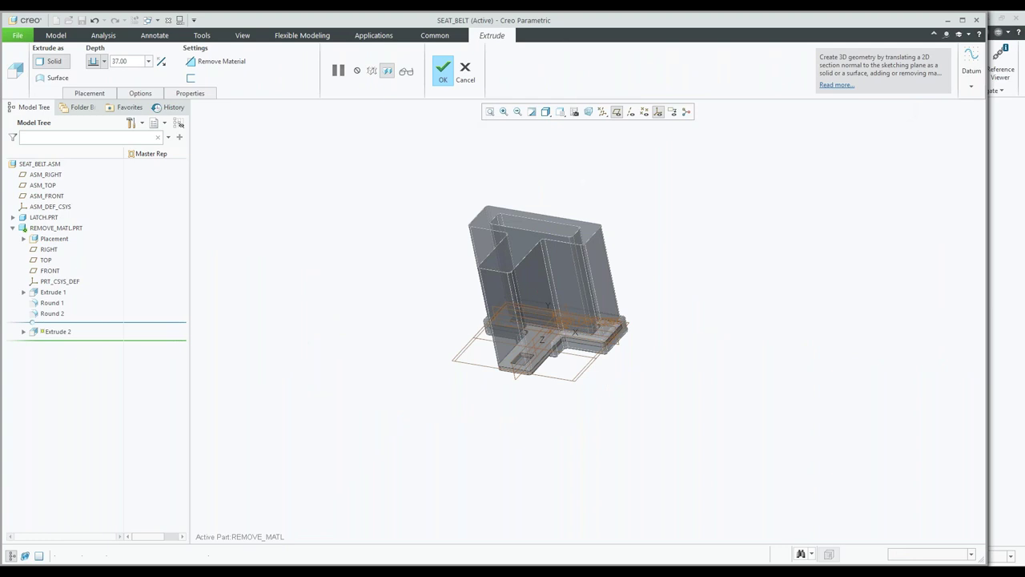
{"action": "scroll", "coordinate": [522, 387], "scroll_direction": "up", "scroll_amount": 5}
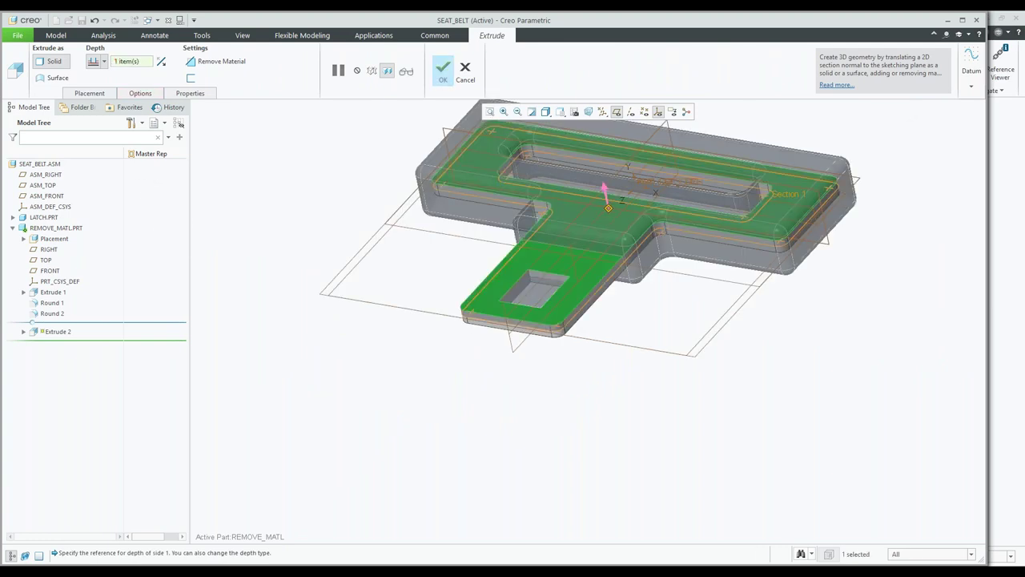
{"action": "left_click", "coordinate": [443, 70]}
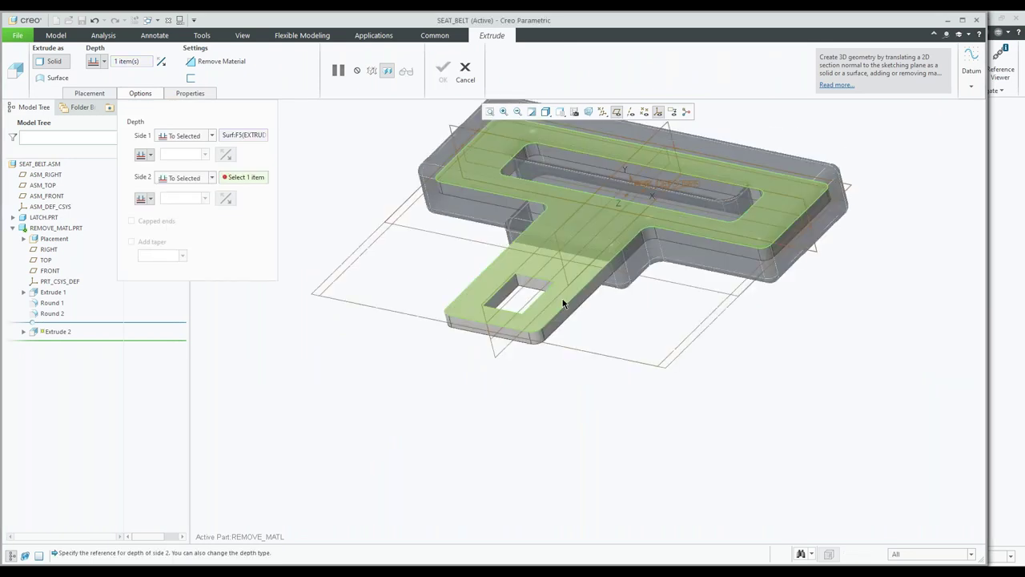
{"action": "left_click", "coordinate": [513, 264]}
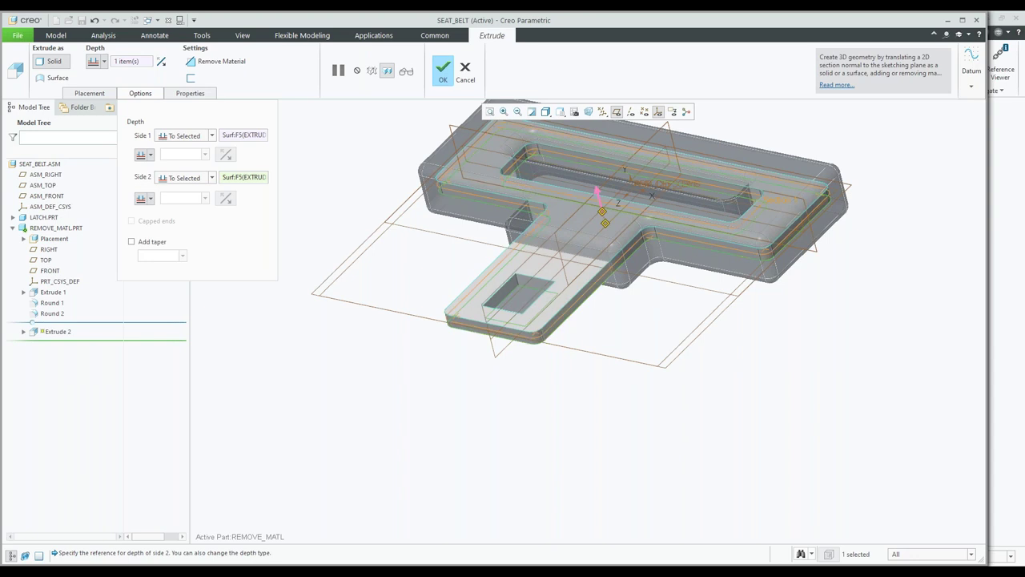
{"action": "left_click", "coordinate": [443, 70]}
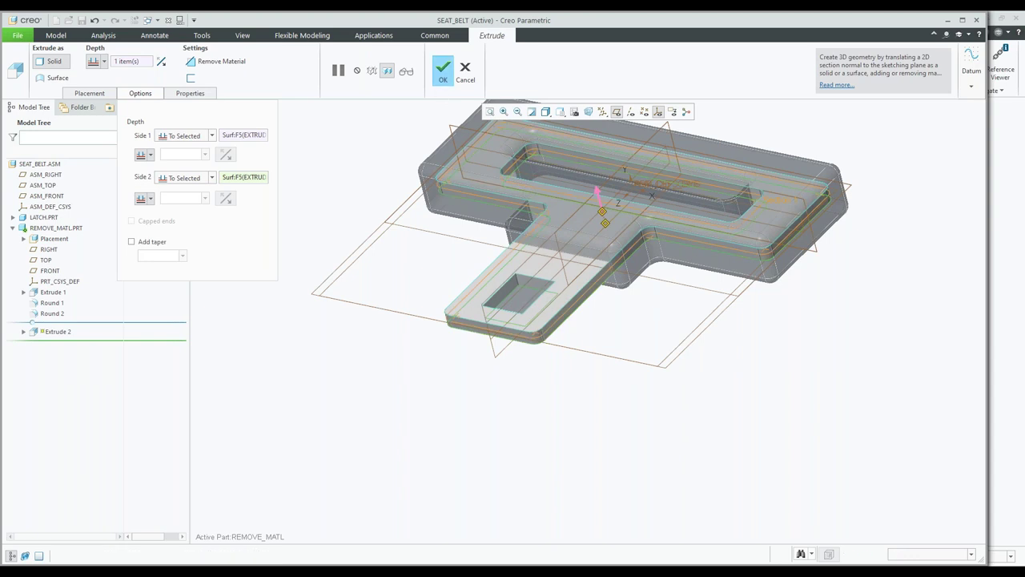
- Open REMOVE_MATL.PRT on its own to inspect the latch-shaped extrusion
{"action": "right_click", "coordinate": [50, 229]}
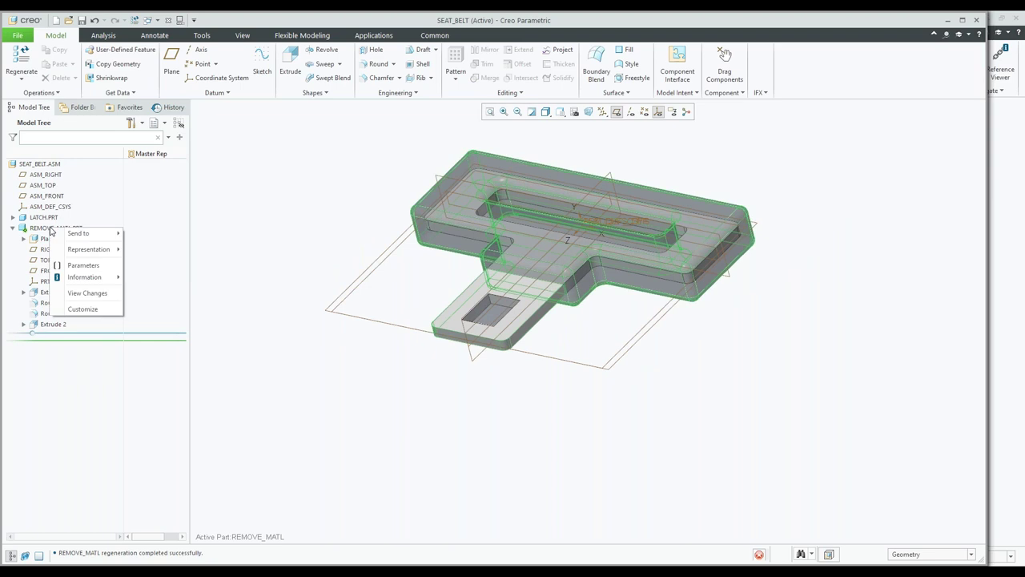
{"action": "left_click", "coordinate": [50, 230]}
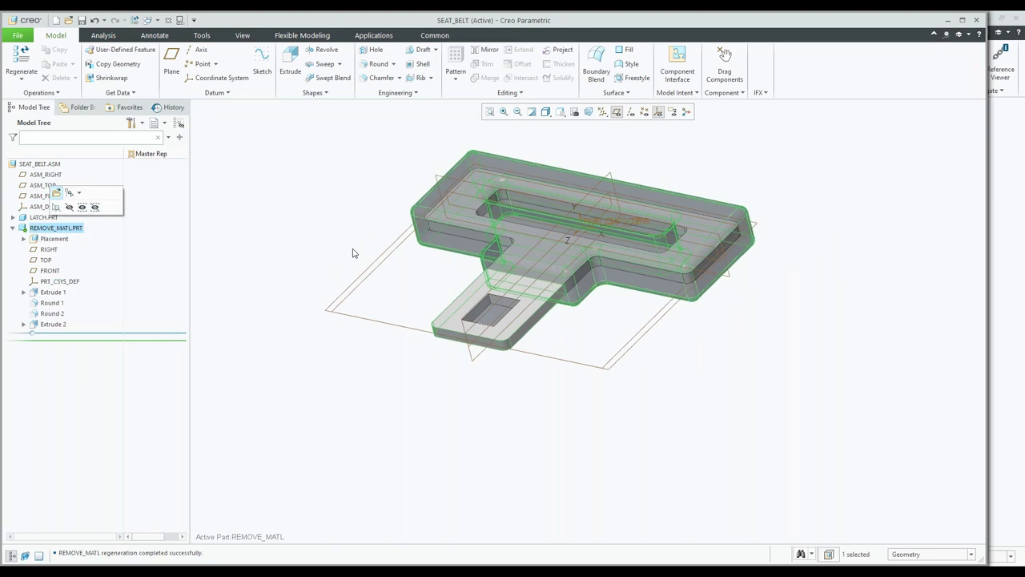
{"action": "left_click", "coordinate": [56, 193]}
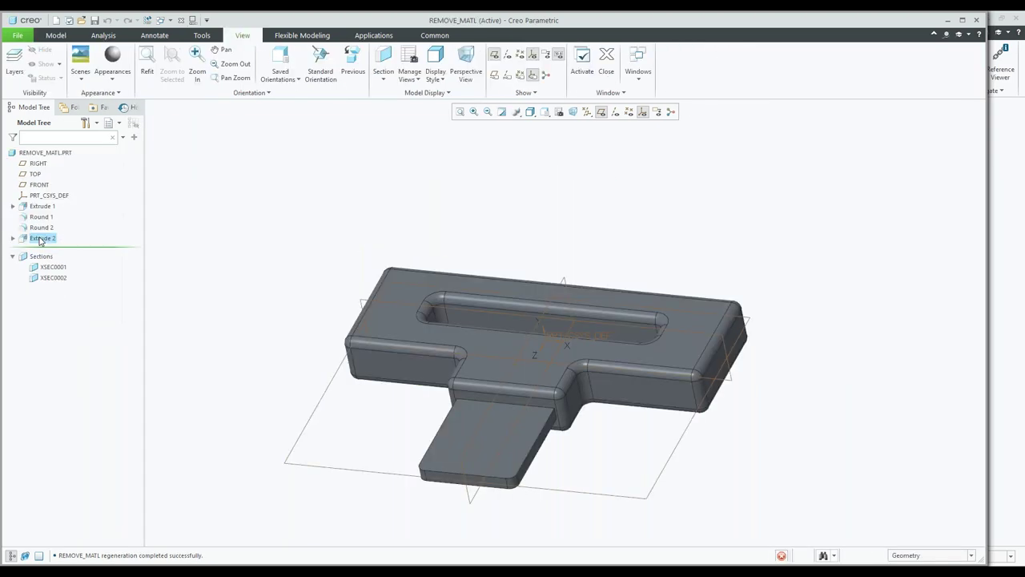
- Redefine the latch-shaped extrusion to remove material and activate the XSEC0002 cross section
{"action": "left_click", "coordinate": [40, 239]}
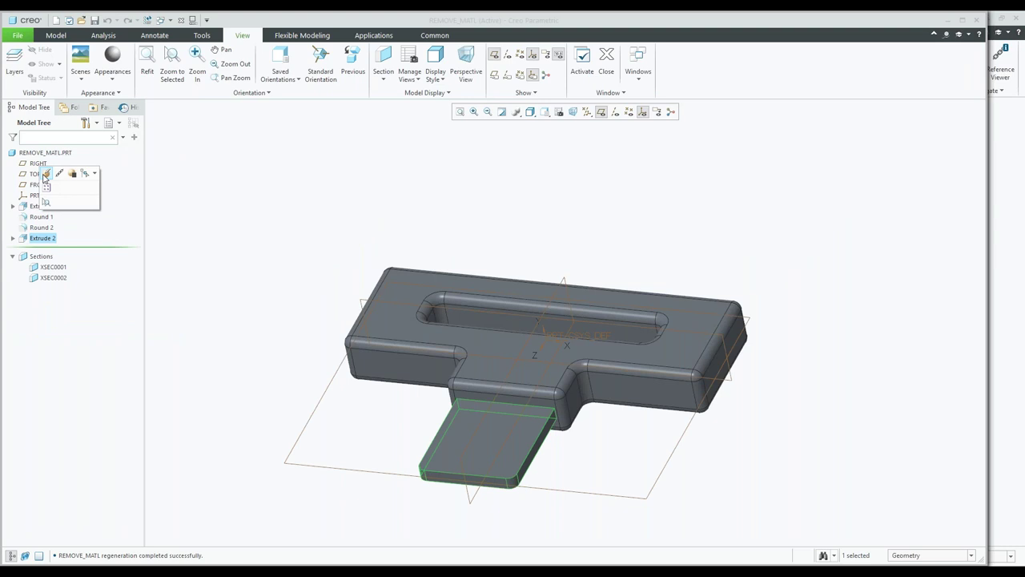
{"action": "left_click", "coordinate": [46, 174]}
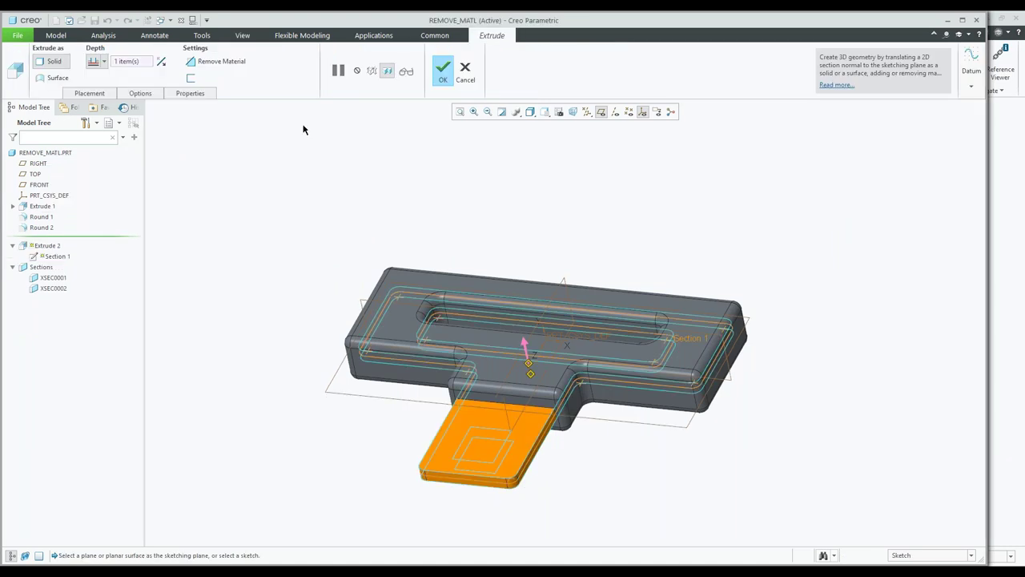
{"action": "left_click", "coordinate": [216, 61]}
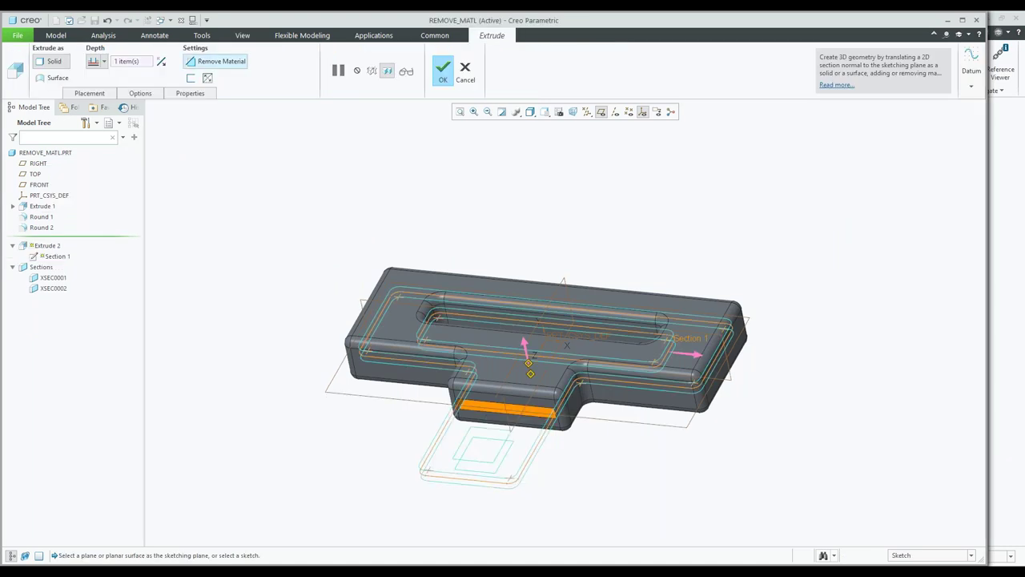
{"action": "key", "text": "Return"}
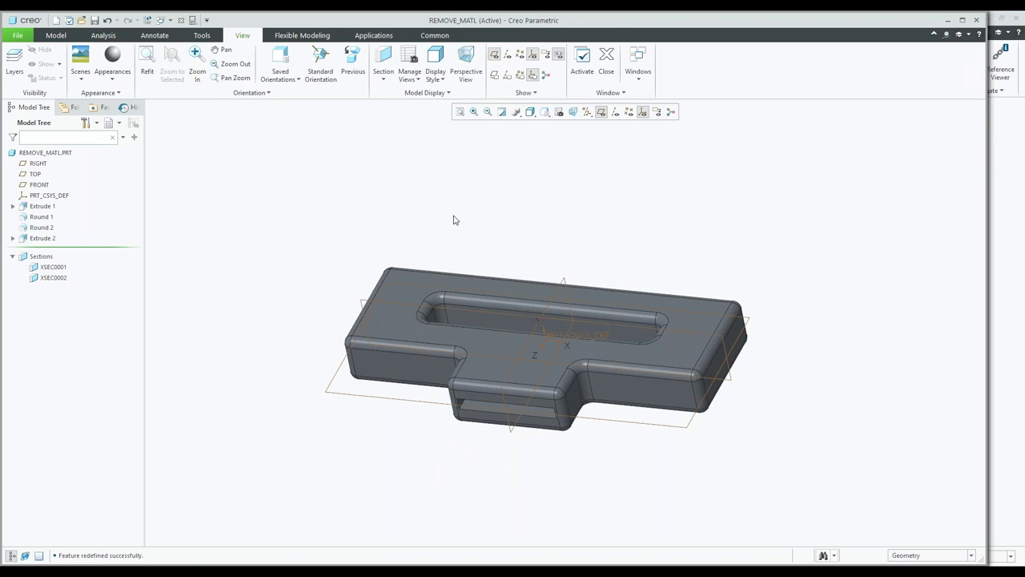
{"action": "left_click", "coordinate": [44, 278]}
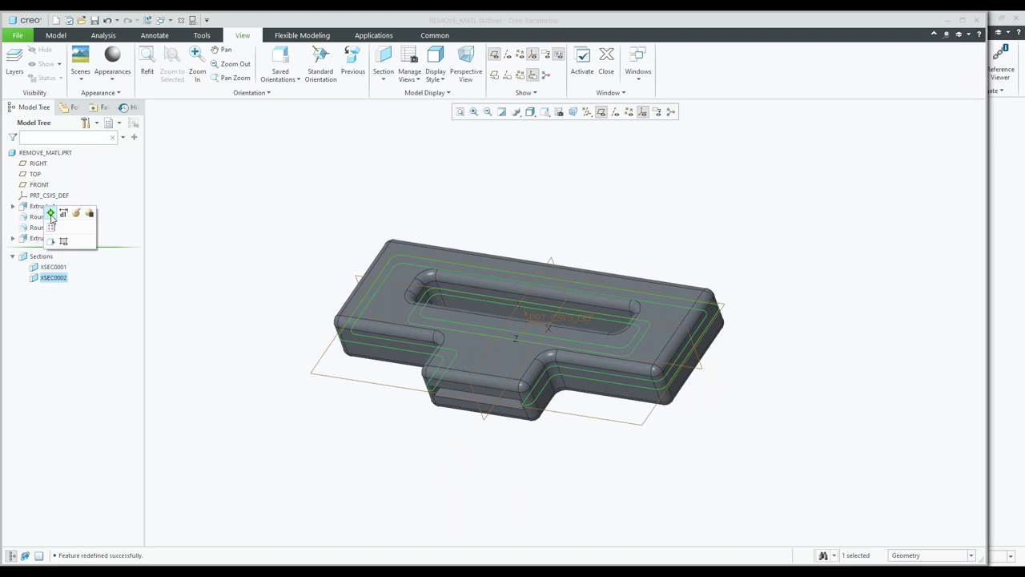
{"action": "left_click", "coordinate": [50, 213]}
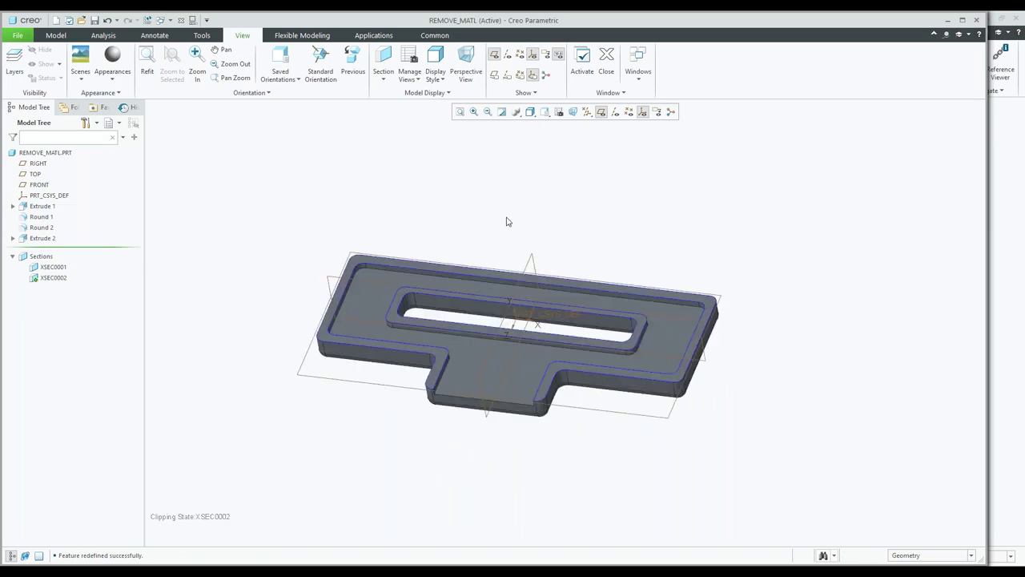
- Examine the parent references of the latch-shaped extruded cut in the Reference Viewer, including those to the latch's Round 1
{"action": "left_click", "coordinate": [47, 240]}
{"action": "left_click", "coordinate": [48, 238]}
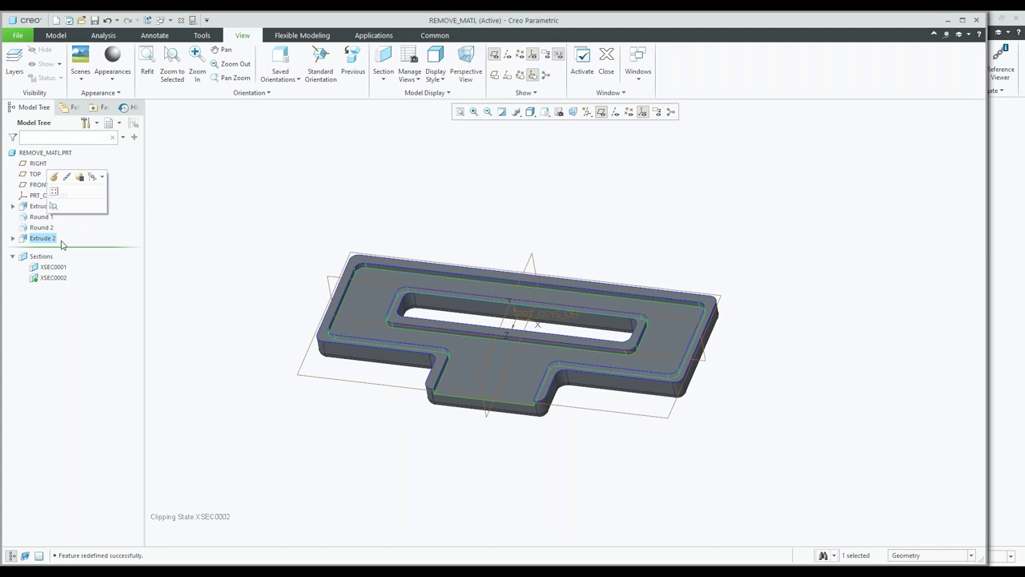
{"action": "right_click", "coordinate": [41, 238]}
{"action": "mouse_move", "coordinate": [89, 349]}
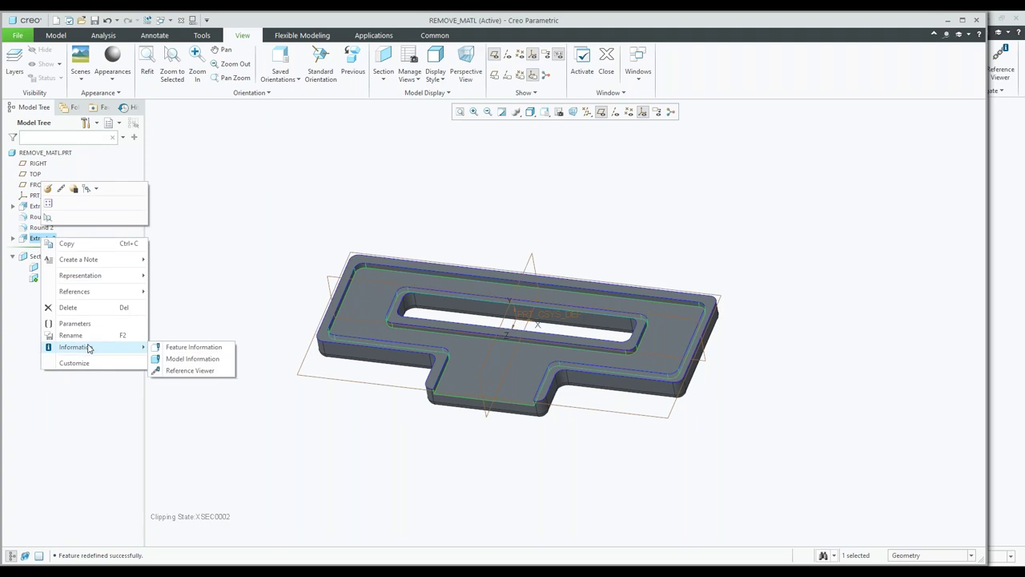
{"action": "left_click", "coordinate": [189, 369]}
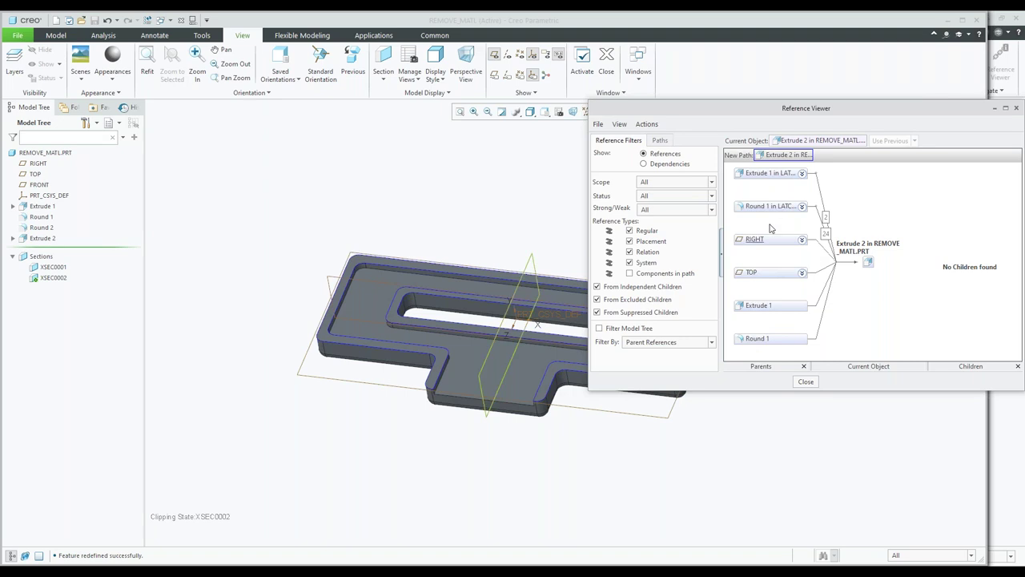
{"action": "left_click", "coordinate": [802, 207]}
{"action": "left_click", "coordinate": [801, 208]}
{"action": "left_click", "coordinate": [806, 382]}
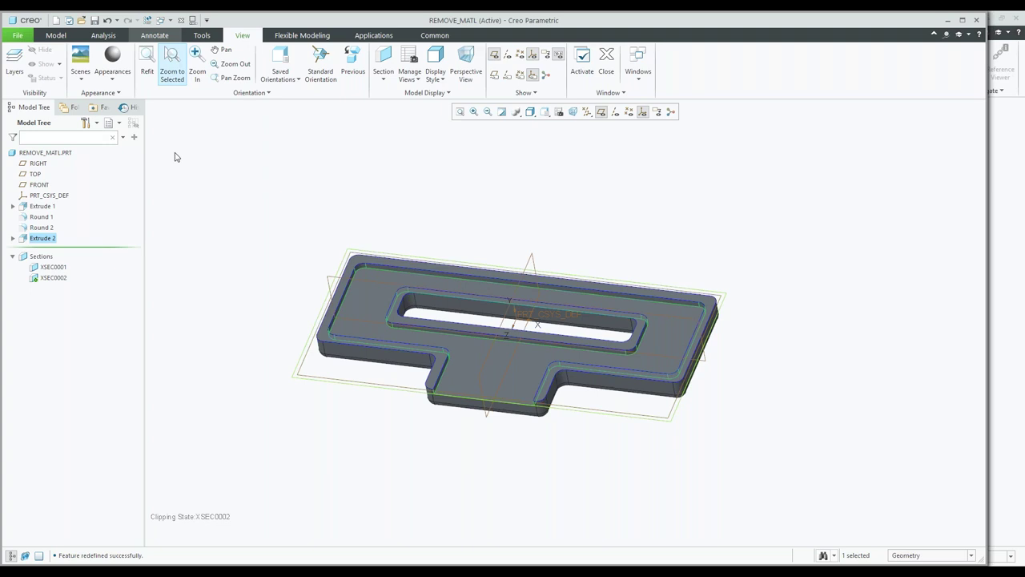
- Delete the latch-shaped extruded cut from REMOVE_MATL.PRT
{"action": "right_click", "coordinate": [44, 240]}
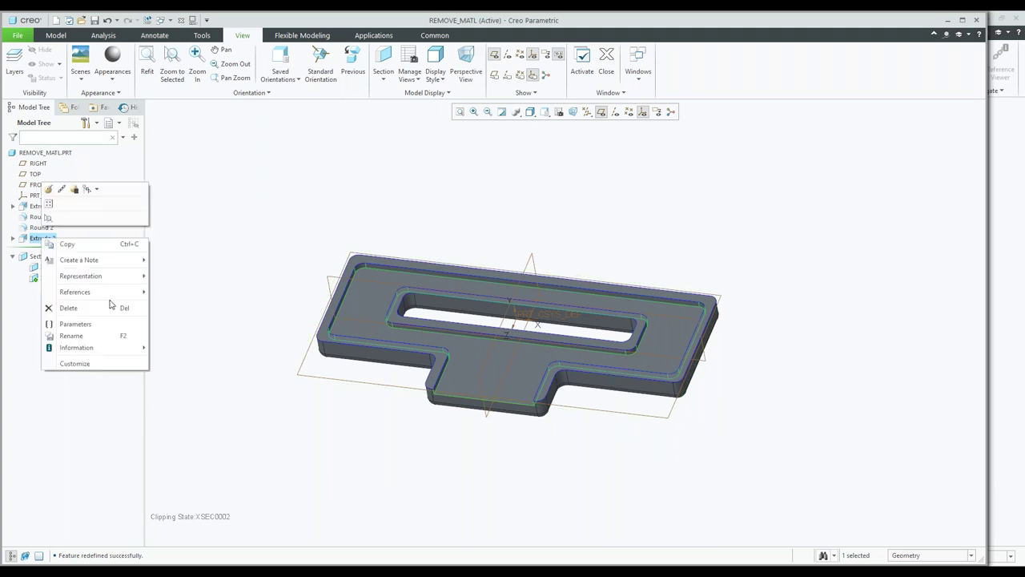
{"action": "left_click", "coordinate": [80, 309]}
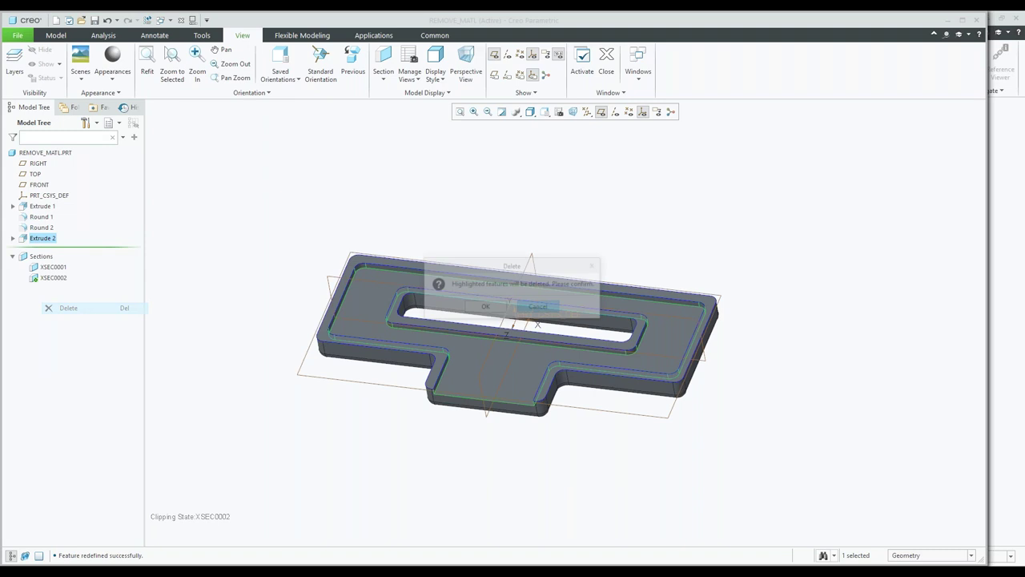
{"action": "left_click", "coordinate": [485, 307]}
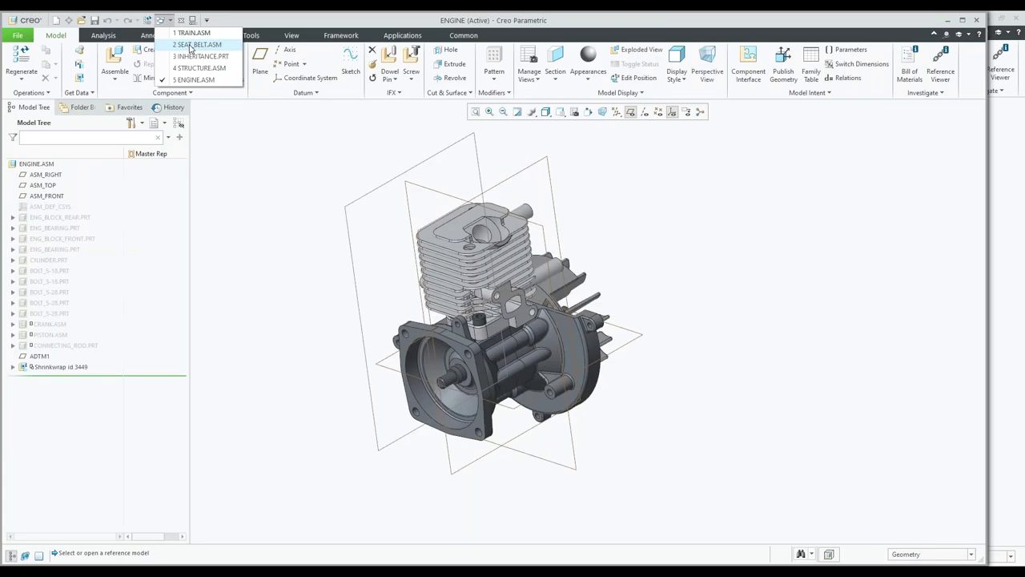
- Switch to SEAT_BELT.ASM and activate REMOVE_MATL.PRT within the assembly
{"action": "left_click", "coordinate": [192, 45]}
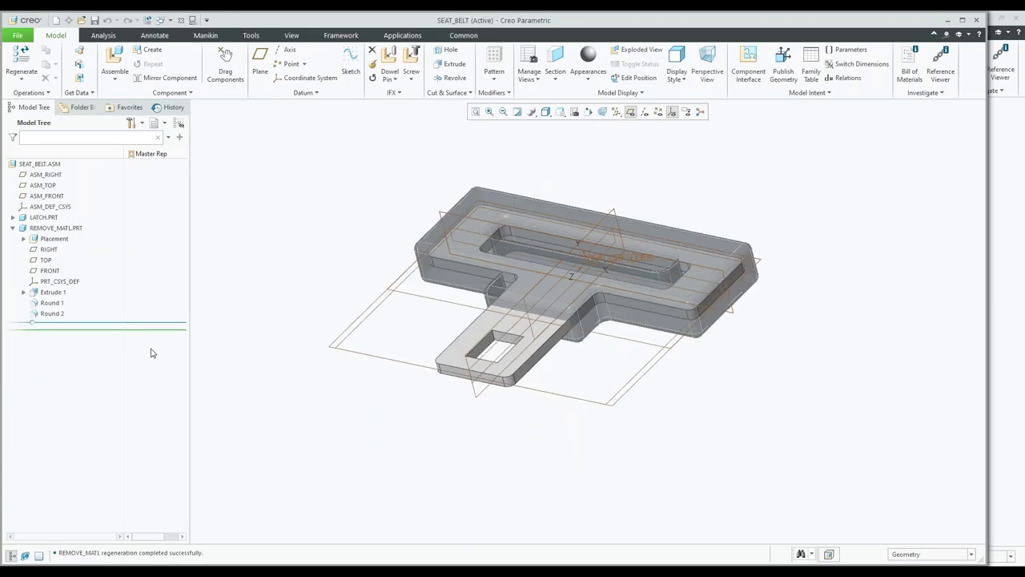
{"action": "left_click", "coordinate": [56, 228]}
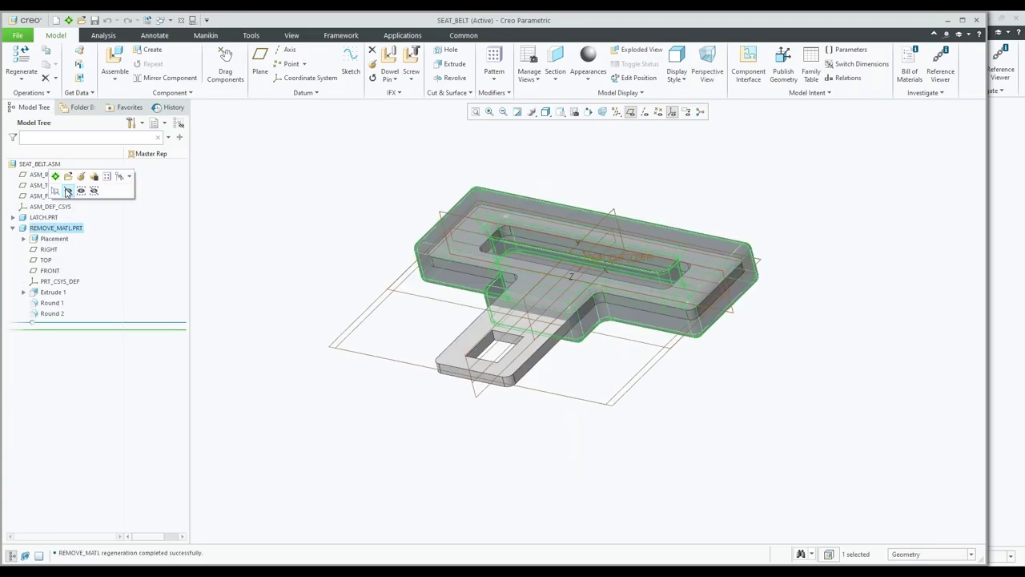
{"action": "left_click", "coordinate": [67, 191]}
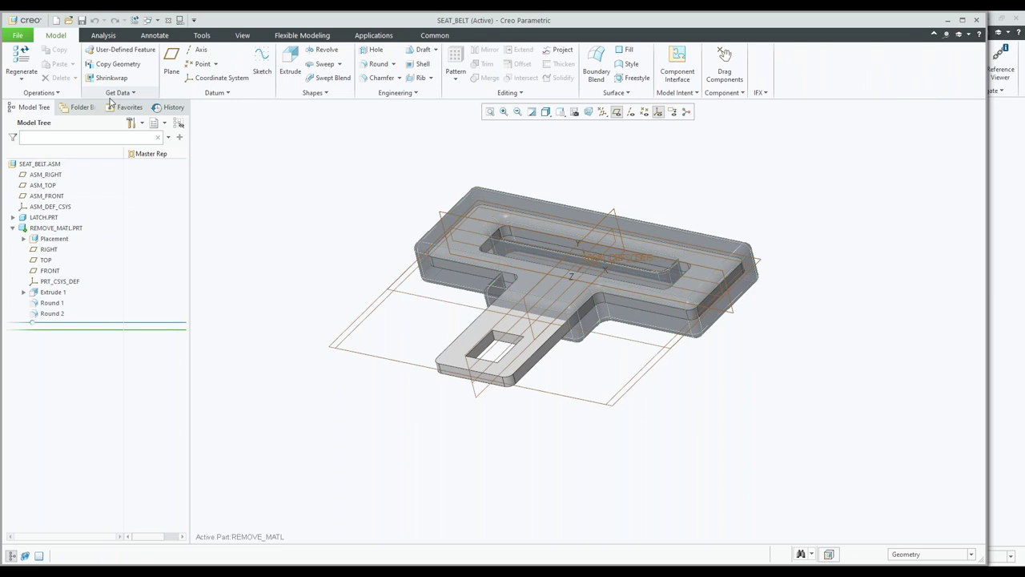
- Cut LATCH.PRT out of REMOVE_MATL with a Merge/Inheritance feature set to remove material
{"action": "left_click", "coordinate": [118, 92]}
{"action": "left_click", "coordinate": [128, 108]}
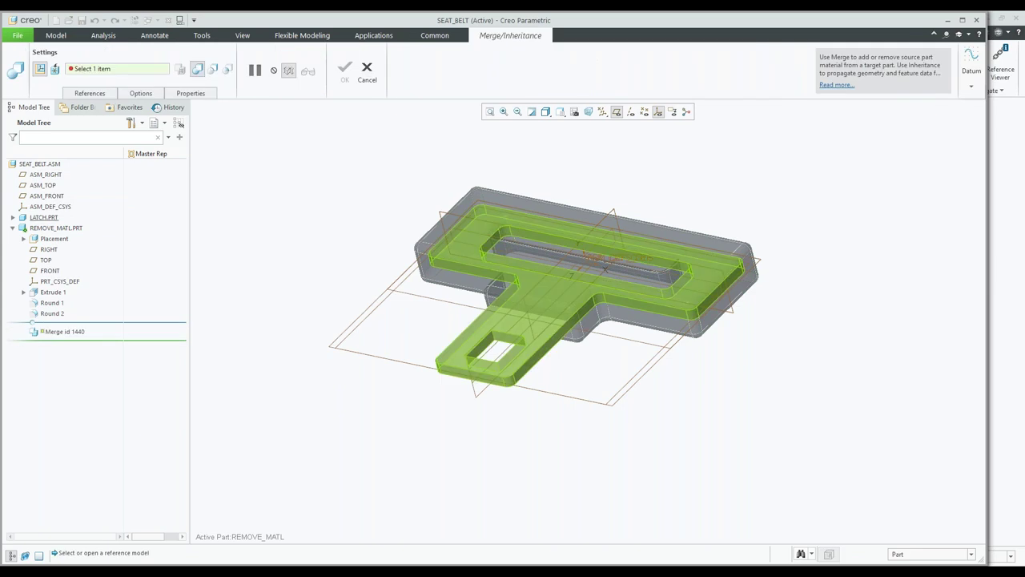
{"action": "left_click", "coordinate": [44, 217]}
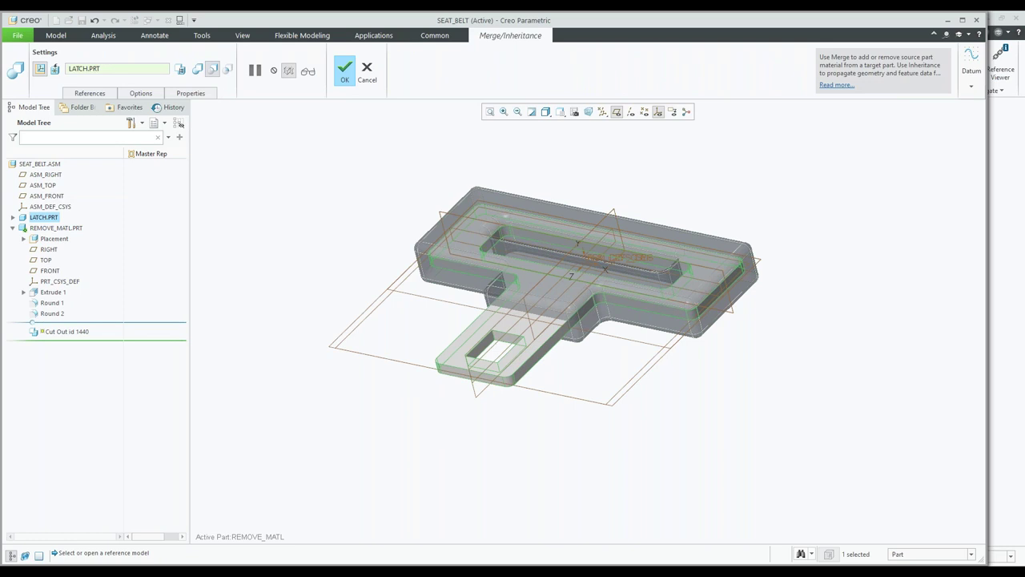
{"action": "left_click", "coordinate": [345, 71]}
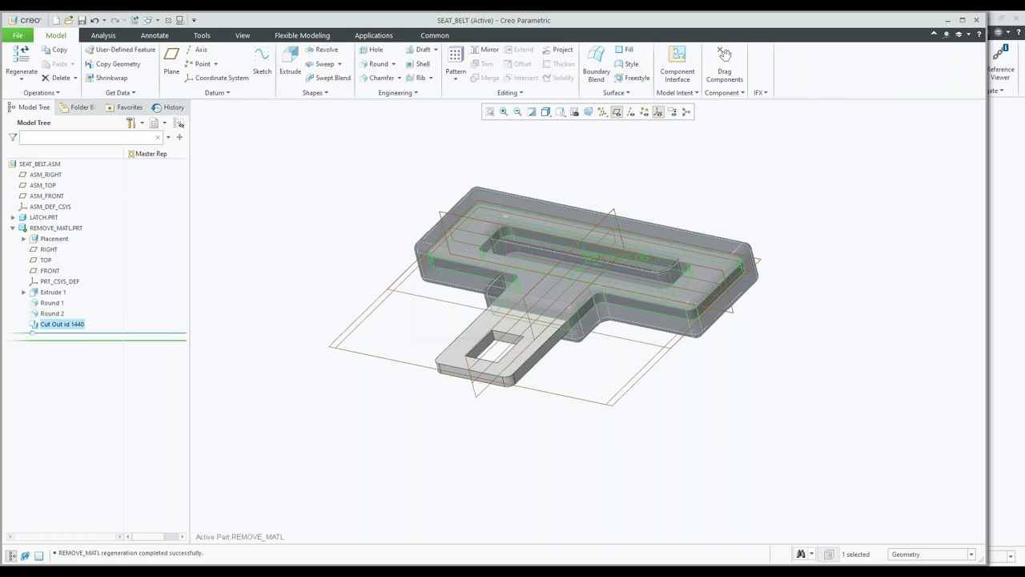
{"action": "left_click", "coordinate": [63, 326]}
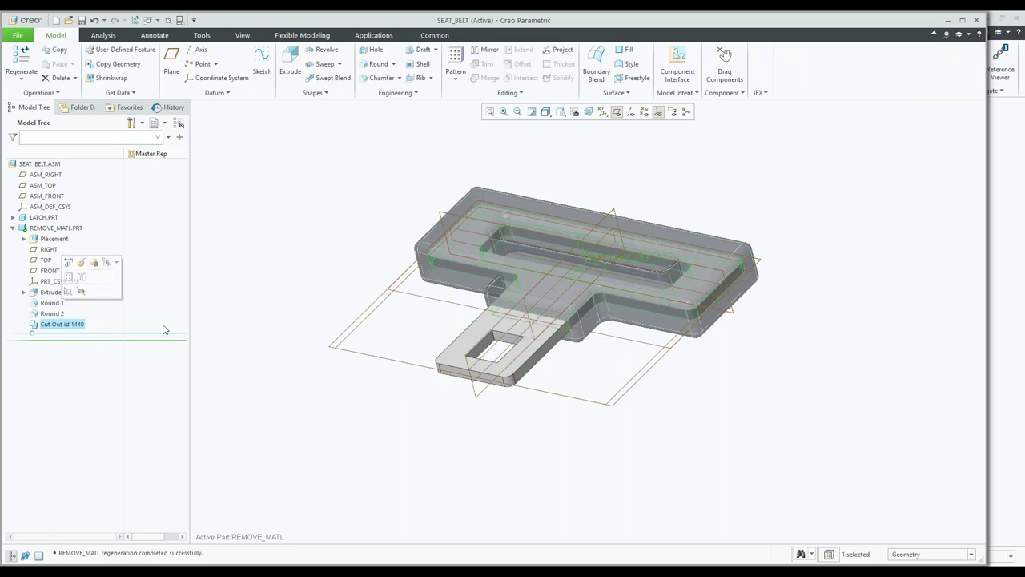
- Open REMOVE_MATL.PRT in its own window from the assembly
{"action": "left_click", "coordinate": [45, 229]}
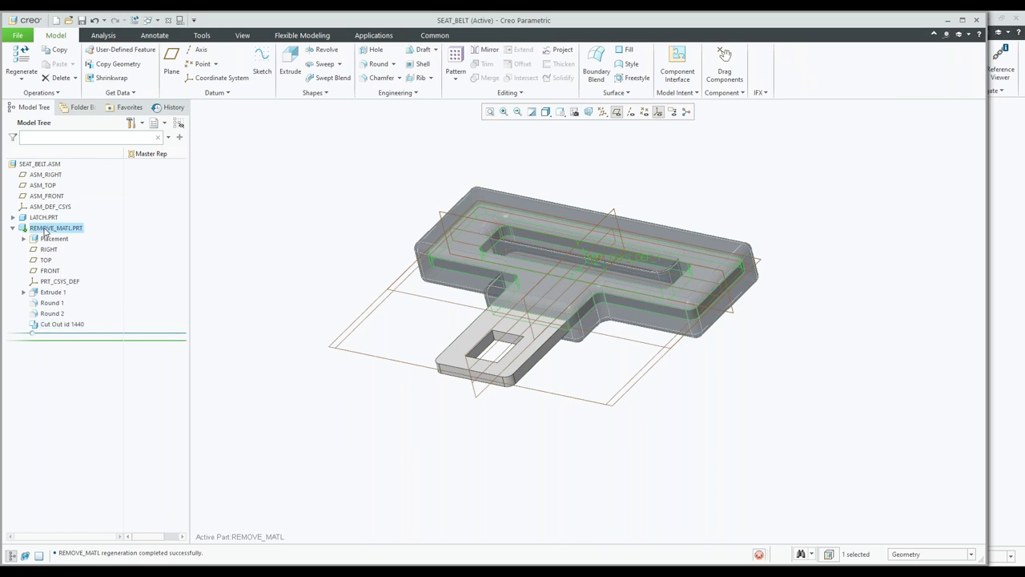
{"action": "right_click", "coordinate": [45, 230]}
{"action": "left_click", "coordinate": [60, 210]}
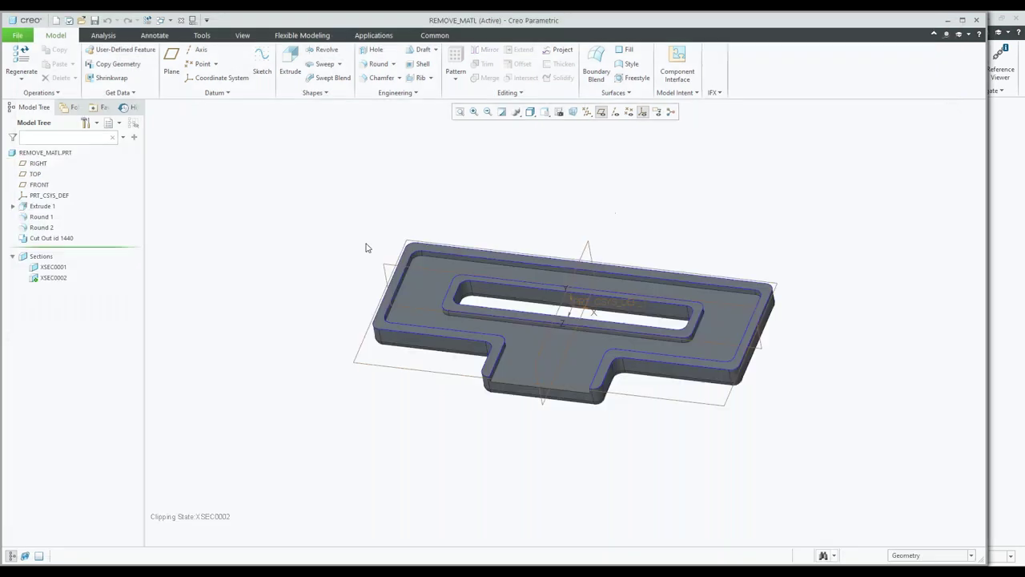
- Examine the parent references of the latch cut-out feature in the Reference Viewer
{"action": "right_click", "coordinate": [50, 238]}
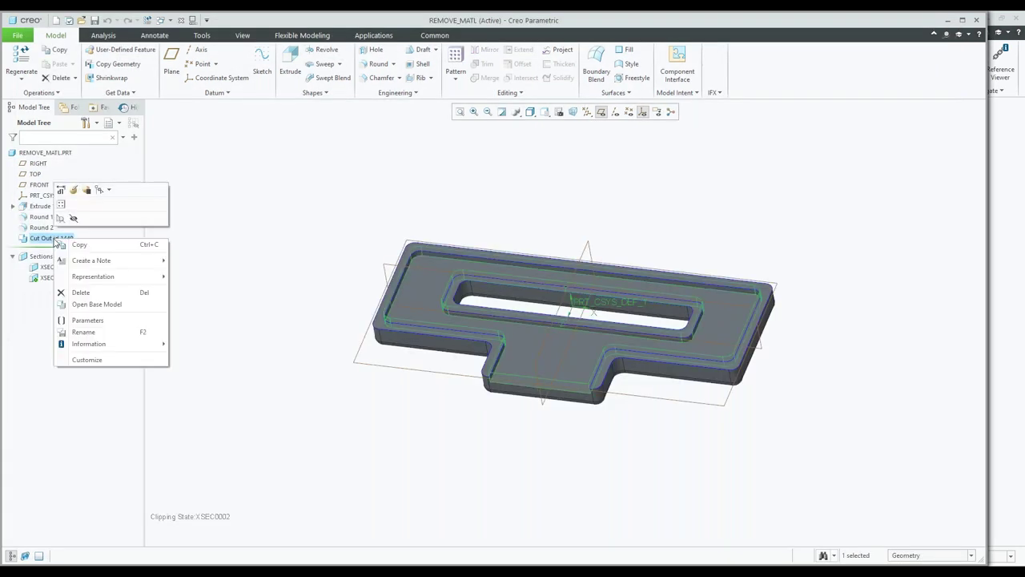
{"action": "mouse_move", "coordinate": [137, 347]}
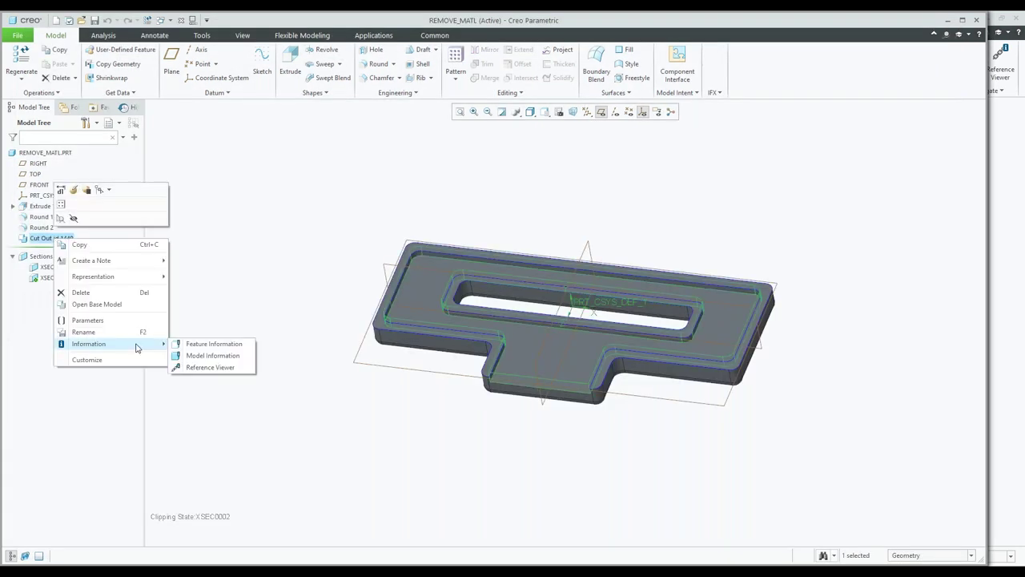
{"action": "left_click", "coordinate": [209, 367]}
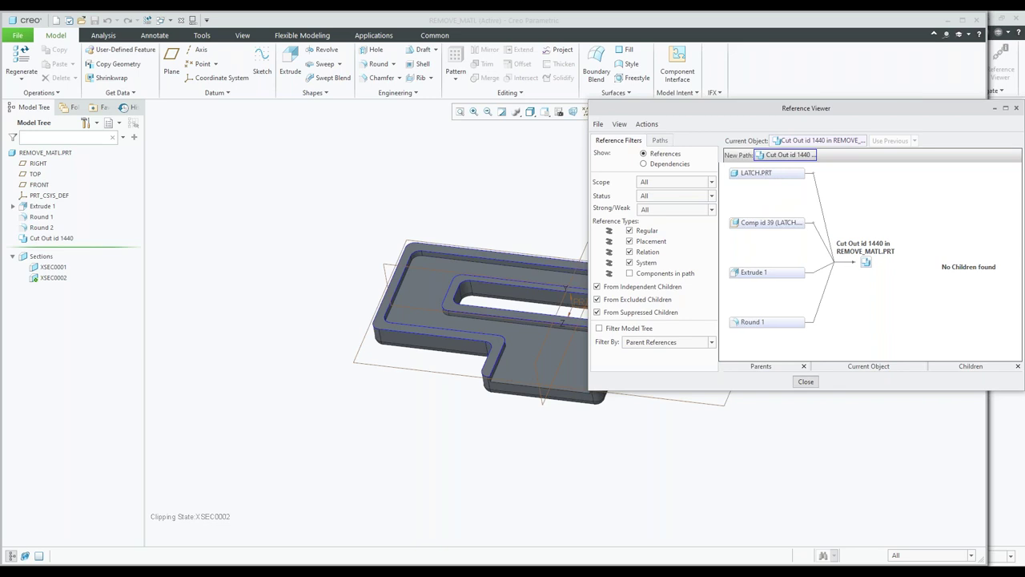
{"action": "left_click", "coordinate": [806, 381]}
{"action": "left_click", "coordinate": [40, 228]}
{"action": "left_click", "coordinate": [40, 238]}
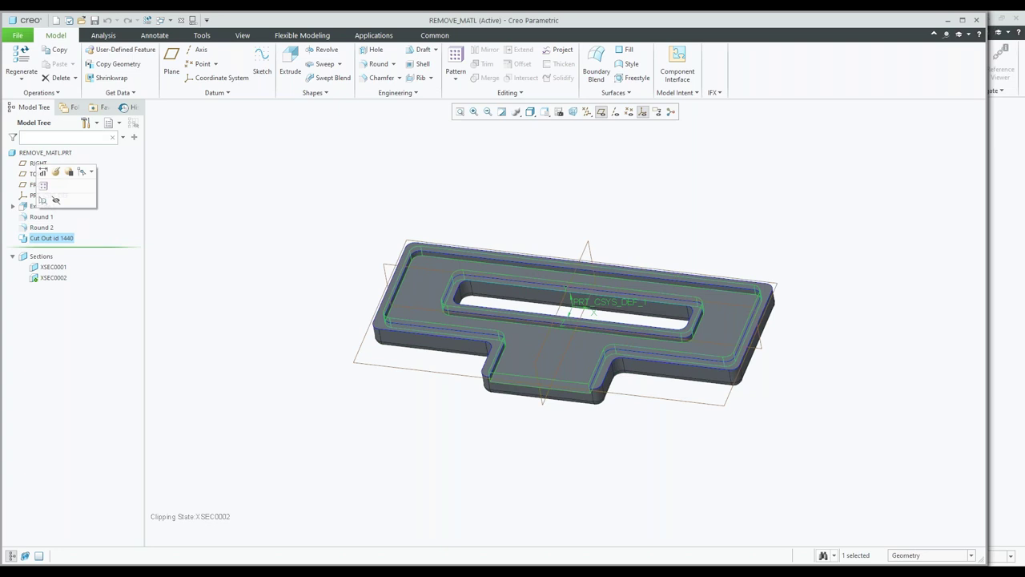
{"action": "left_click", "coordinate": [206, 223]}
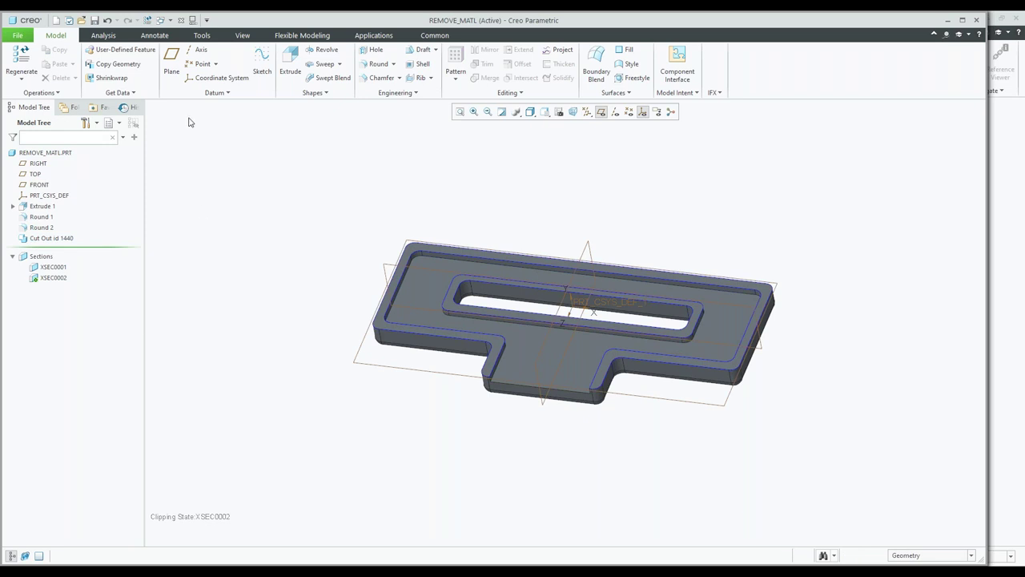
- Switch to the INHERITANCE.PRT window
{"action": "left_click", "coordinate": [171, 22]}
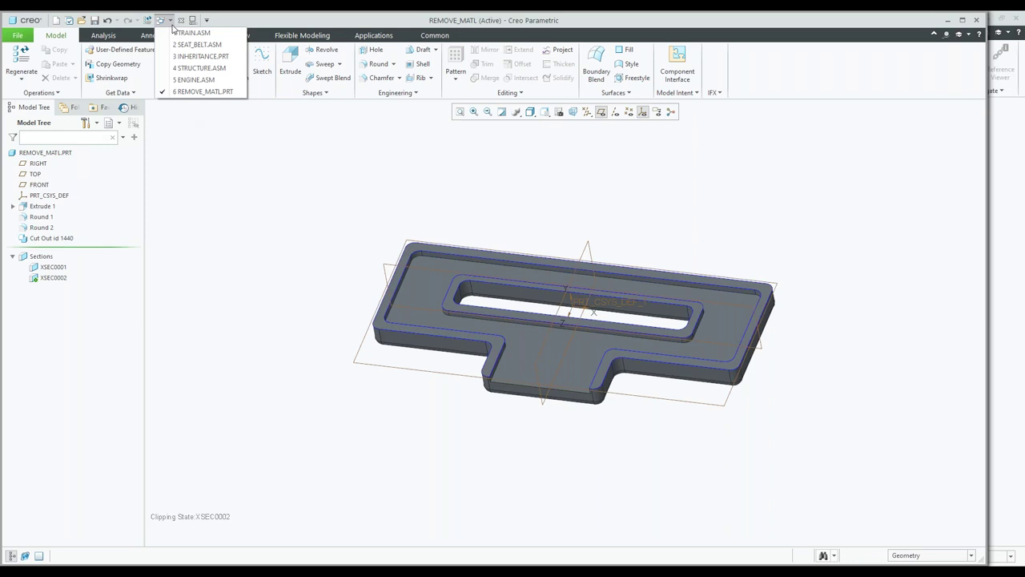
{"action": "left_click", "coordinate": [200, 56]}
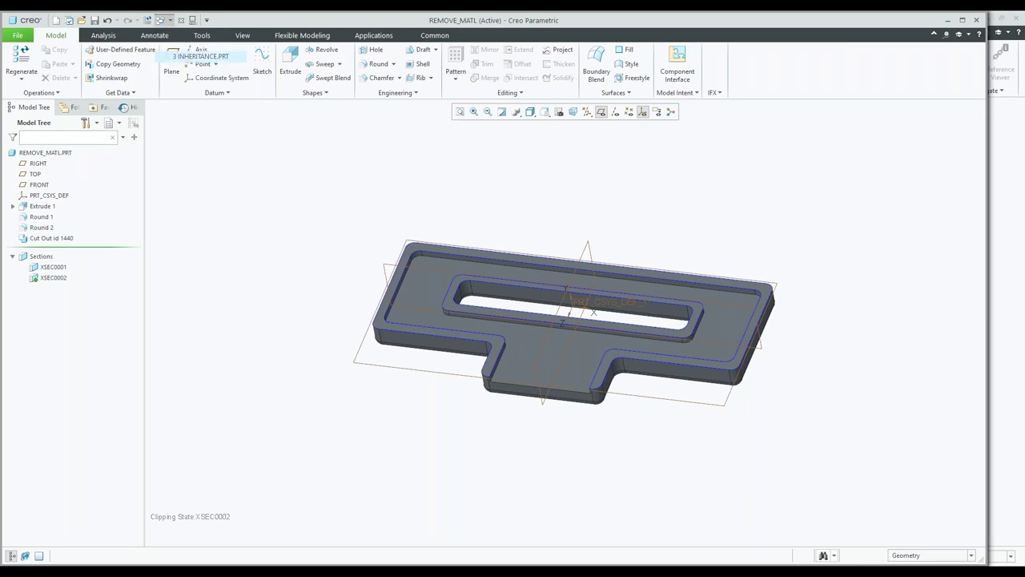
{"action": "middle_click_drag", "start_coordinate": [410, 299], "coordinate": [134, 106]}
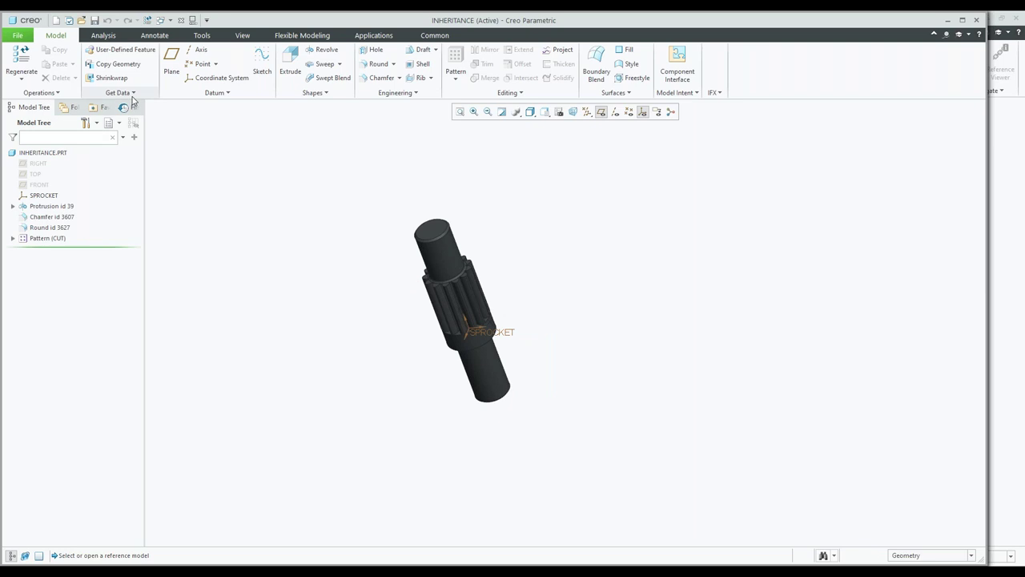
{"action": "left_click", "coordinate": [134, 93]}
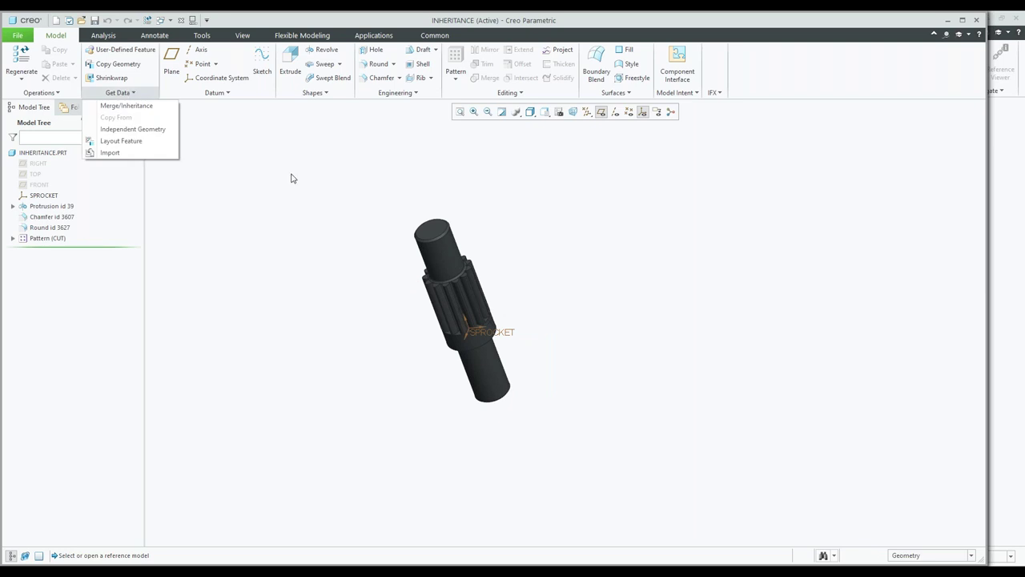
{"action": "left_click", "coordinate": [169, 20]}
{"action": "left_click", "coordinate": [233, 163]}
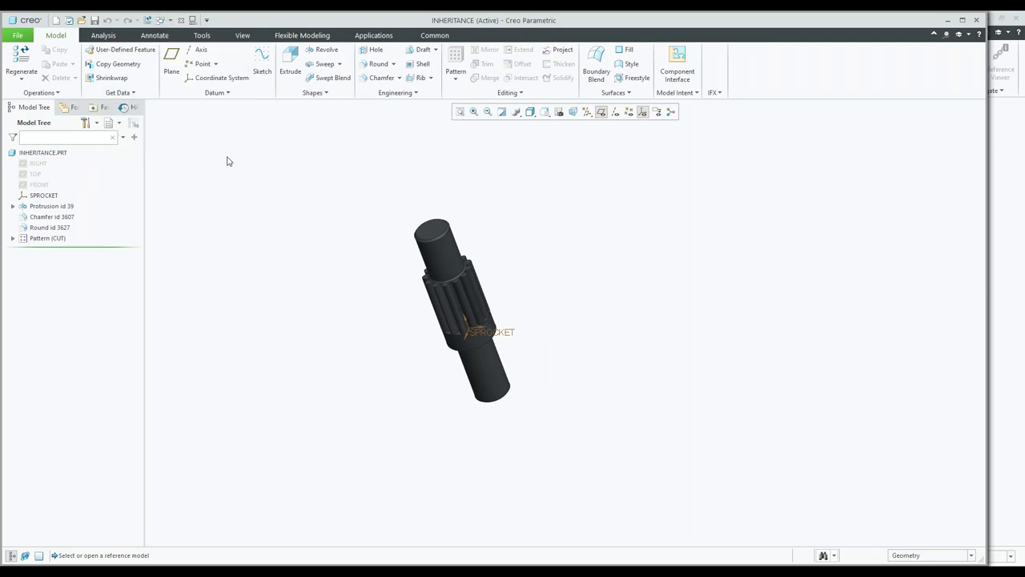
- Start a Merge/Inheritance feature in INHERITANCE.PRT with sprocket.prt from the Top down design Inheritance folder as its source model
{"action": "left_click", "coordinate": [136, 96]}
{"action": "left_click", "coordinate": [127, 105]}
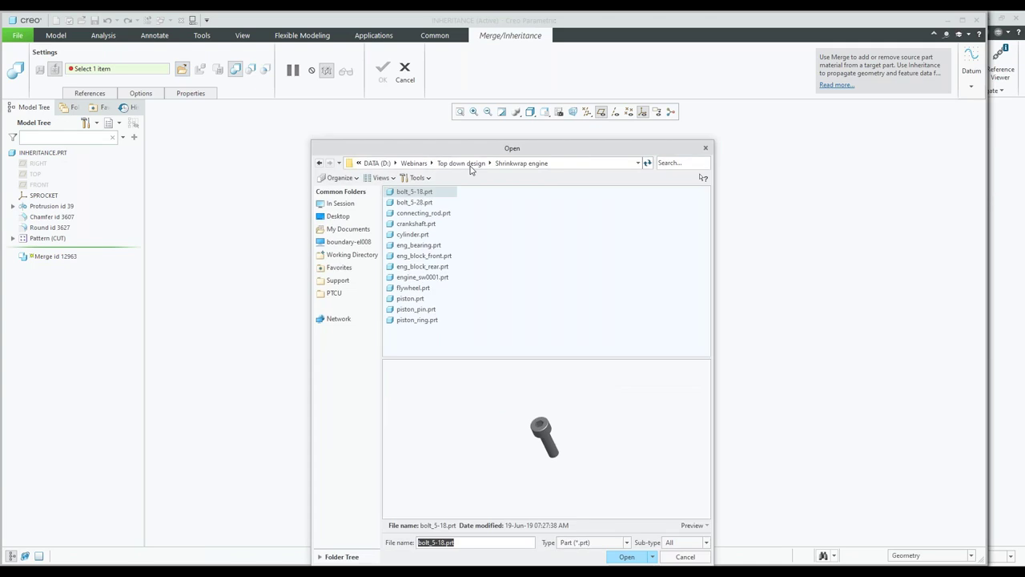
{"action": "left_click", "coordinate": [462, 164]}
{"action": "double_click", "coordinate": [411, 196]}
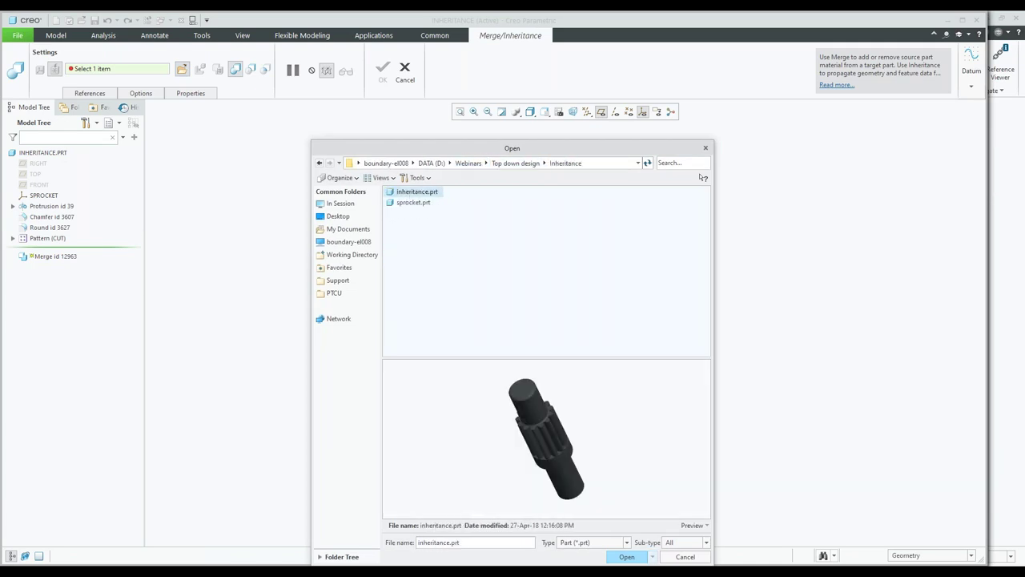
{"action": "left_click", "coordinate": [414, 203]}
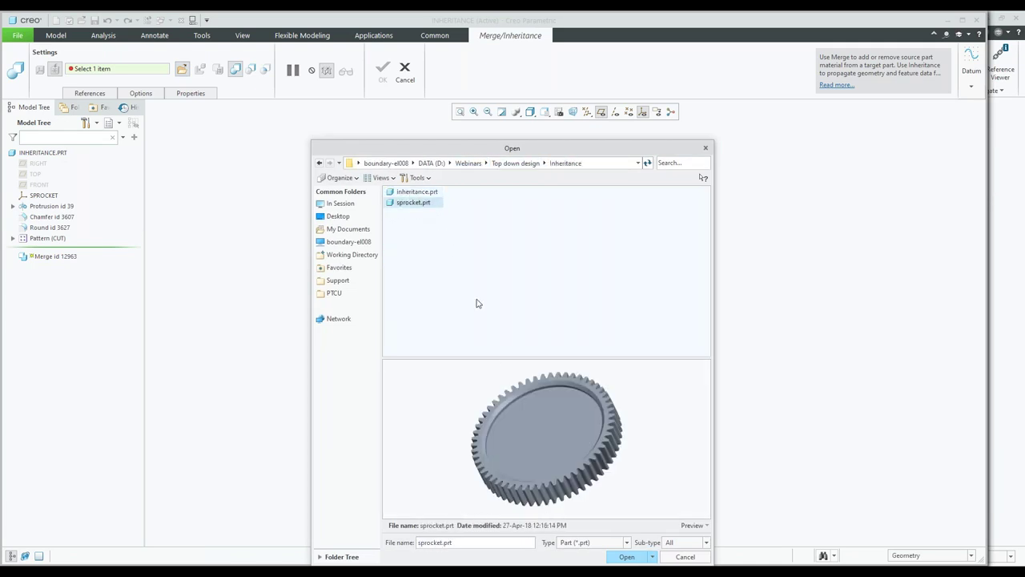
{"action": "left_click", "coordinate": [626, 556]}
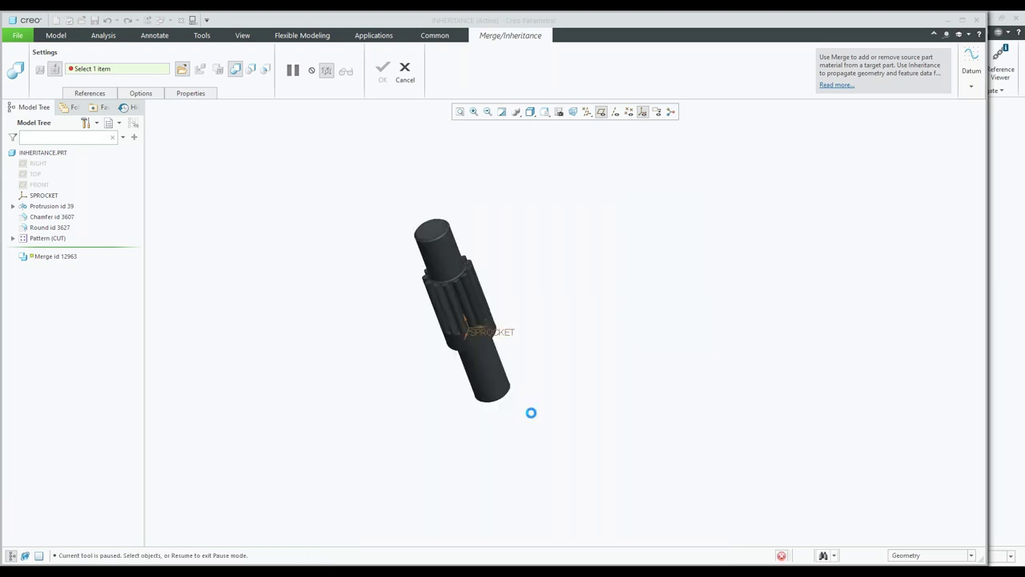
- Place the sprocket with a Coincident constraint between its SPROCKET coordinate system and the shaft's SPROCKET coordinate system
{"action": "left_click_drag", "start_coordinate": [893, 114], "coordinate": [882, 265]}
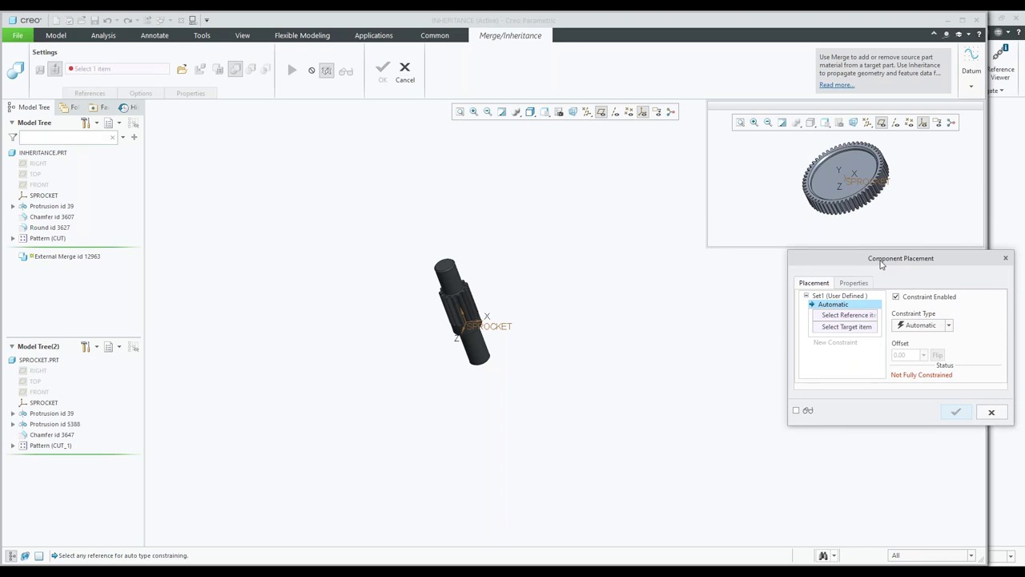
{"action": "left_click", "coordinate": [861, 181]}
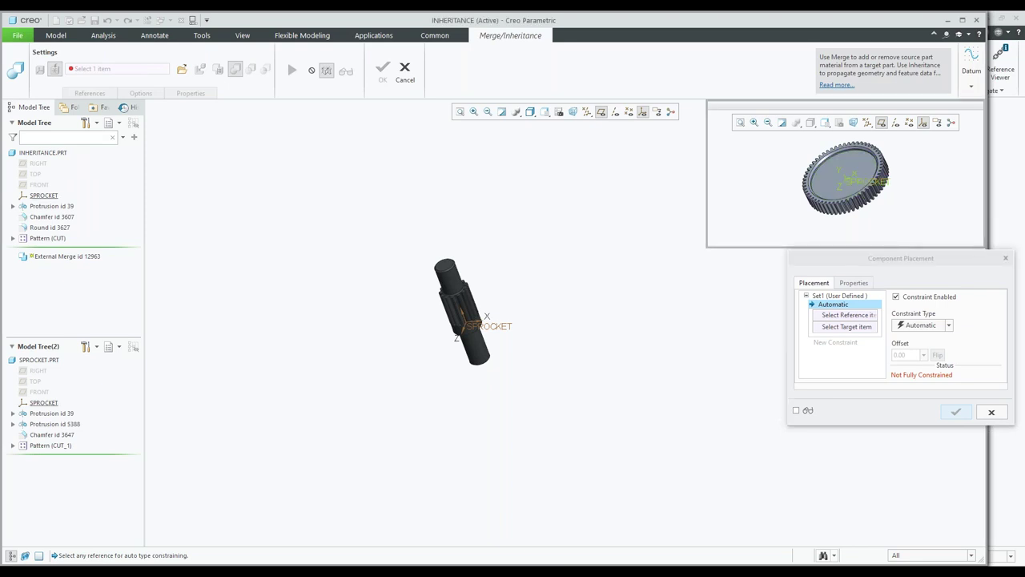
{"action": "left_click", "coordinate": [485, 324]}
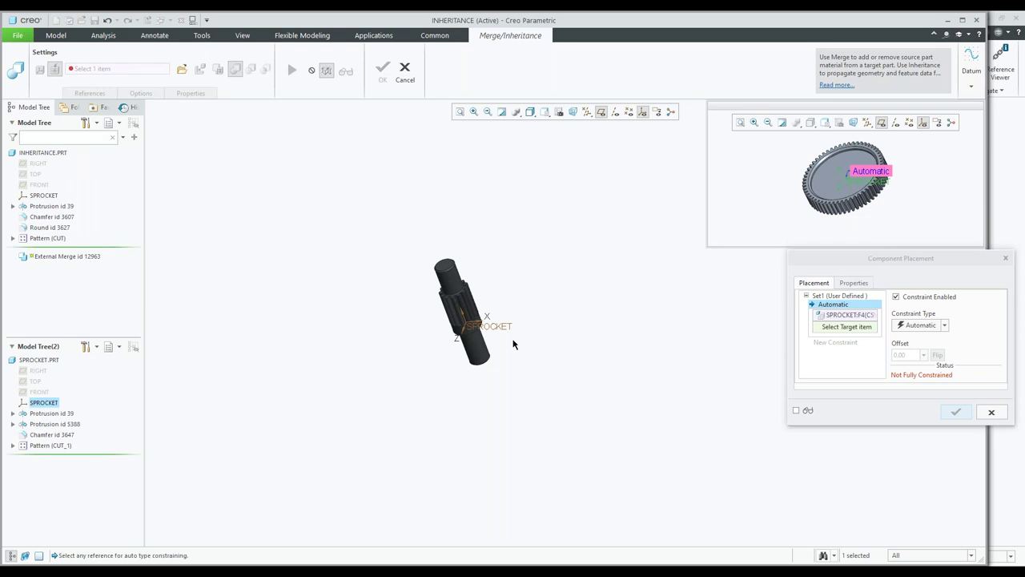
{"action": "left_click", "coordinate": [497, 329]}
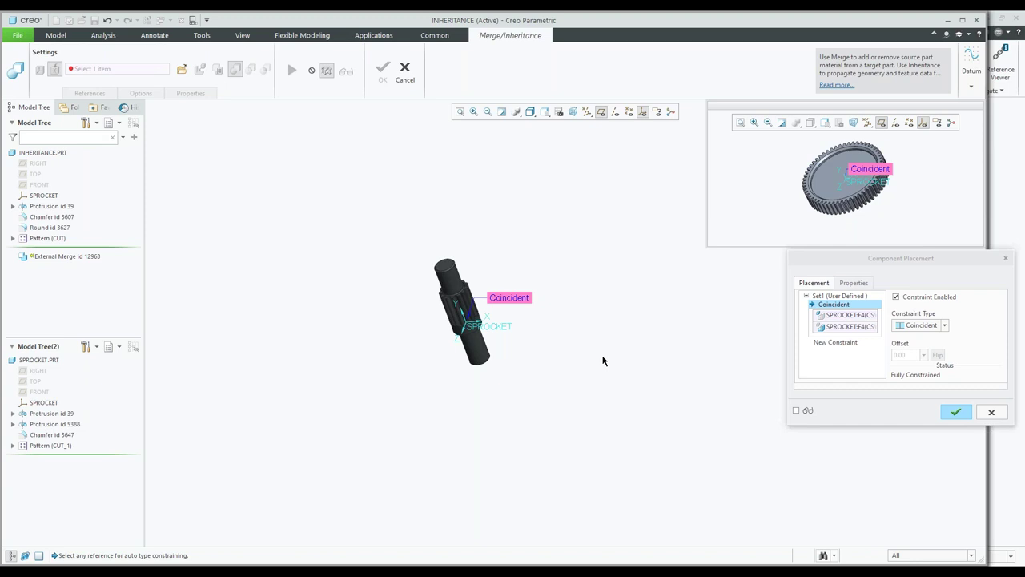
{"action": "left_click", "coordinate": [955, 412]}
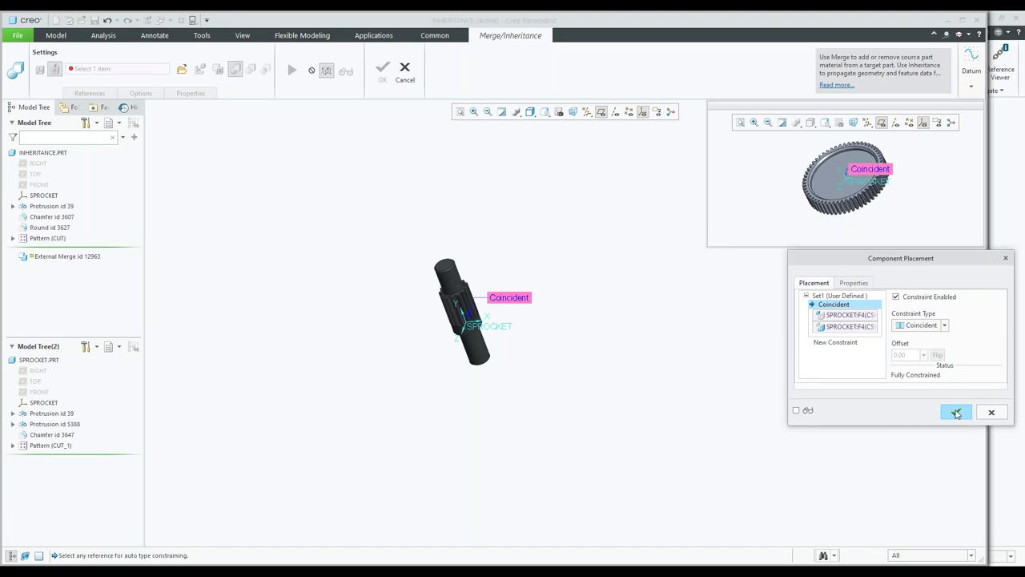
- Preview the merged sprocket geometry and turn the merge into an inheritance feature
{"action": "left_click", "coordinate": [346, 72]}
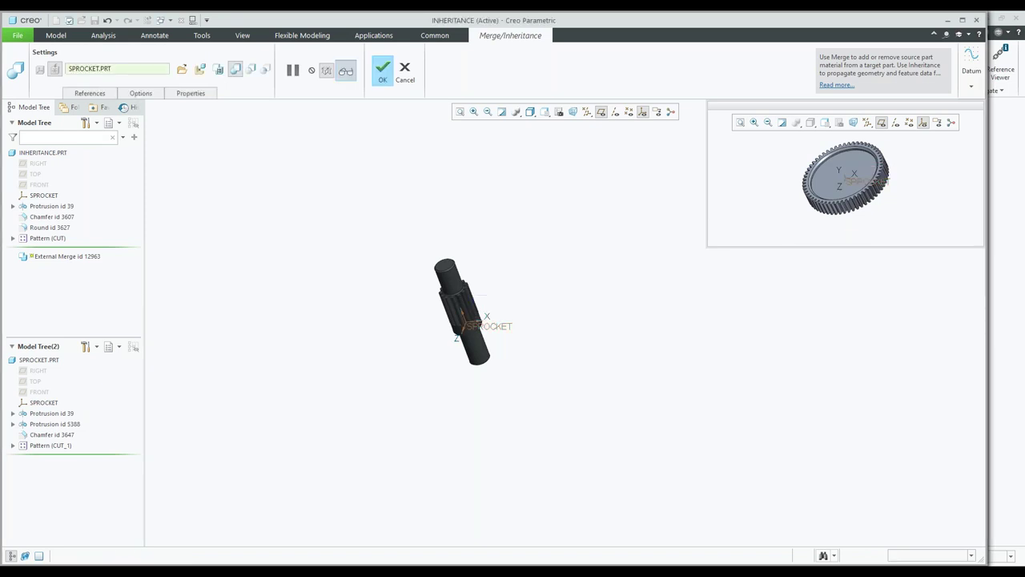
{"action": "left_click", "coordinate": [292, 70]}
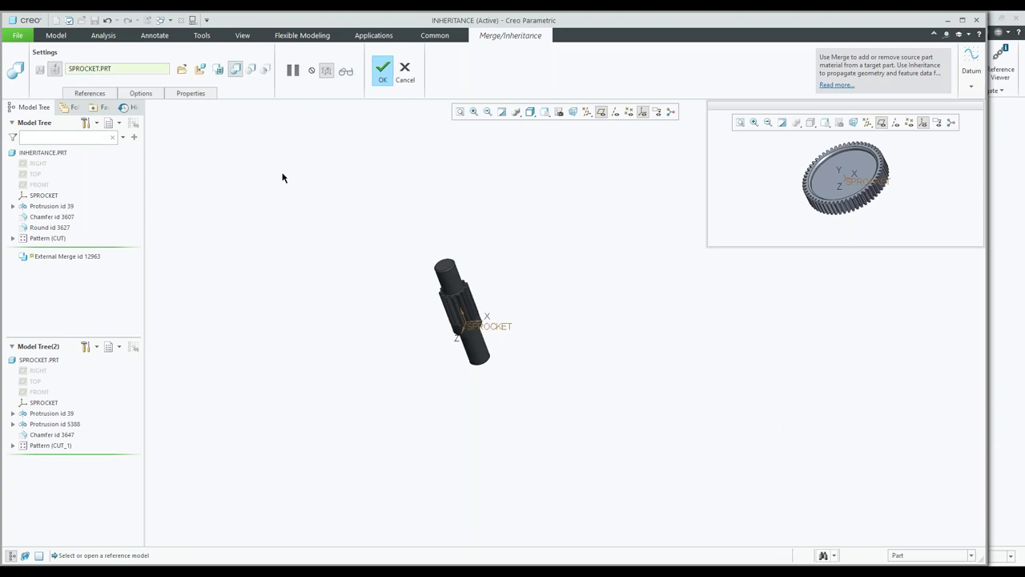
{"action": "left_click", "coordinate": [218, 70]}
- Add the thickness dimension d352 of the sprocket's Protrusion id 5388 as a varied item with a new value of 12
{"action": "left_click", "coordinate": [141, 93]}
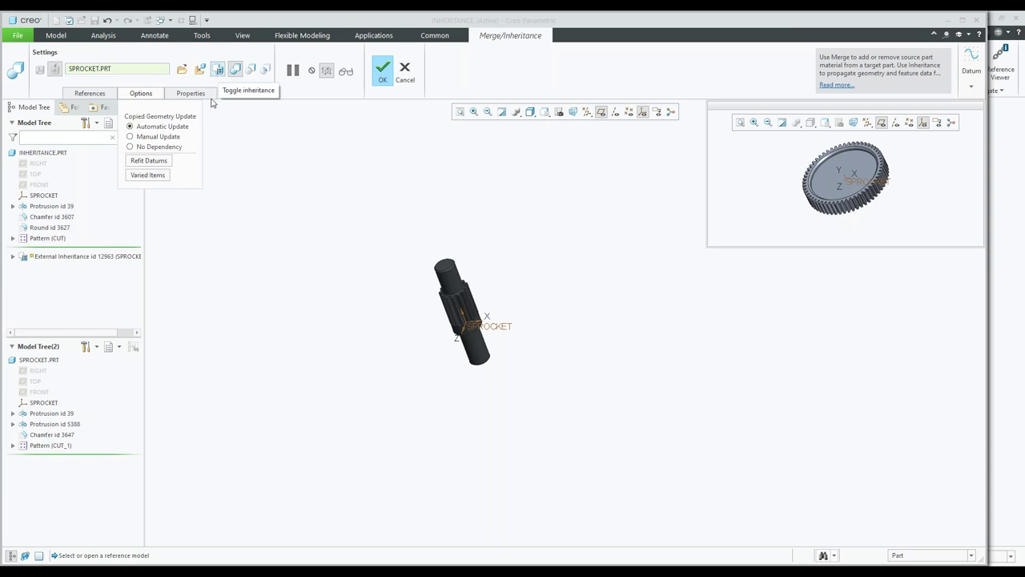
{"action": "left_click", "coordinate": [148, 175]}
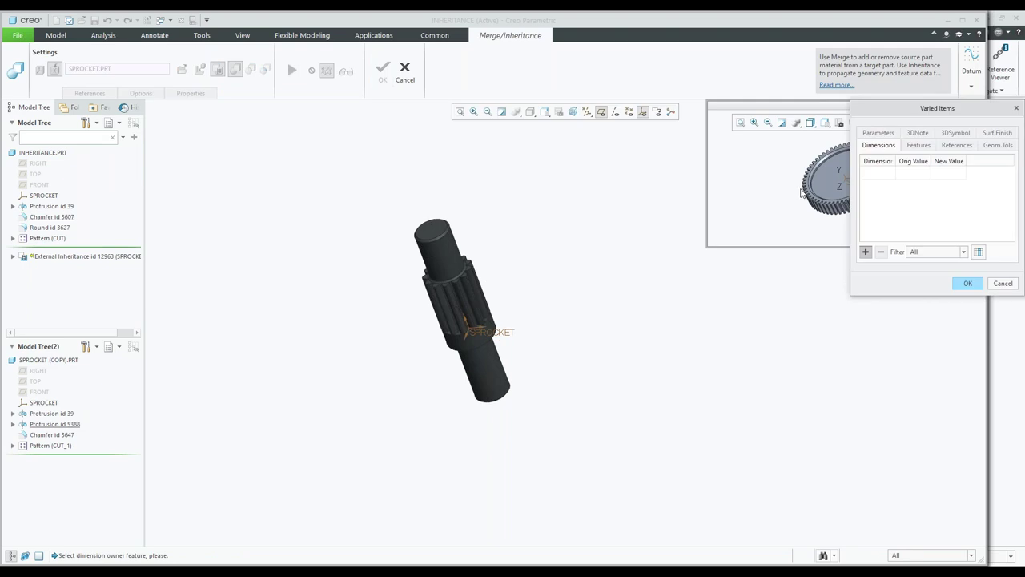
{"action": "left_click", "coordinate": [48, 424]}
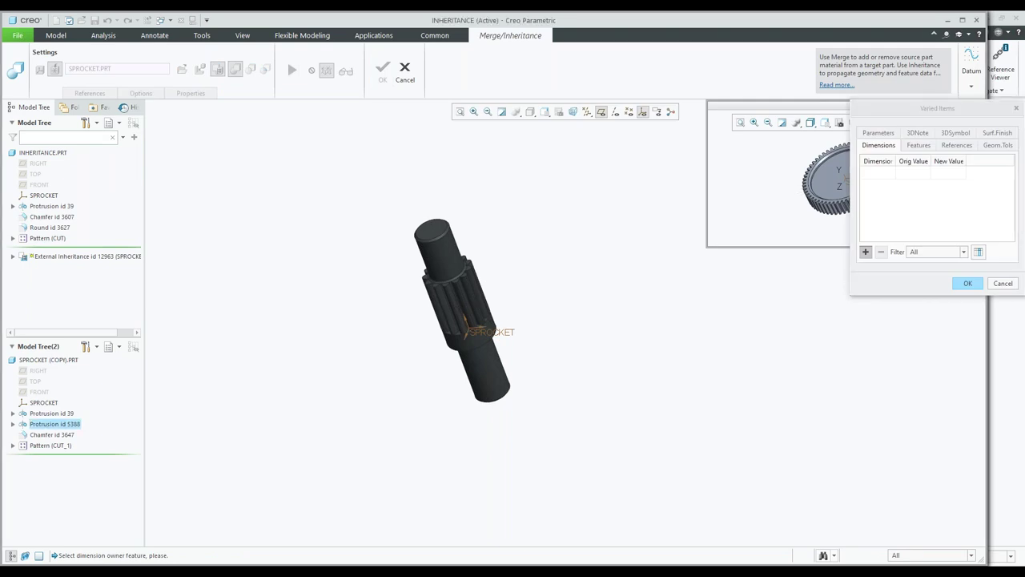
{"action": "middle_click_drag", "start_coordinate": [801, 184], "coordinate": [779, 208]}
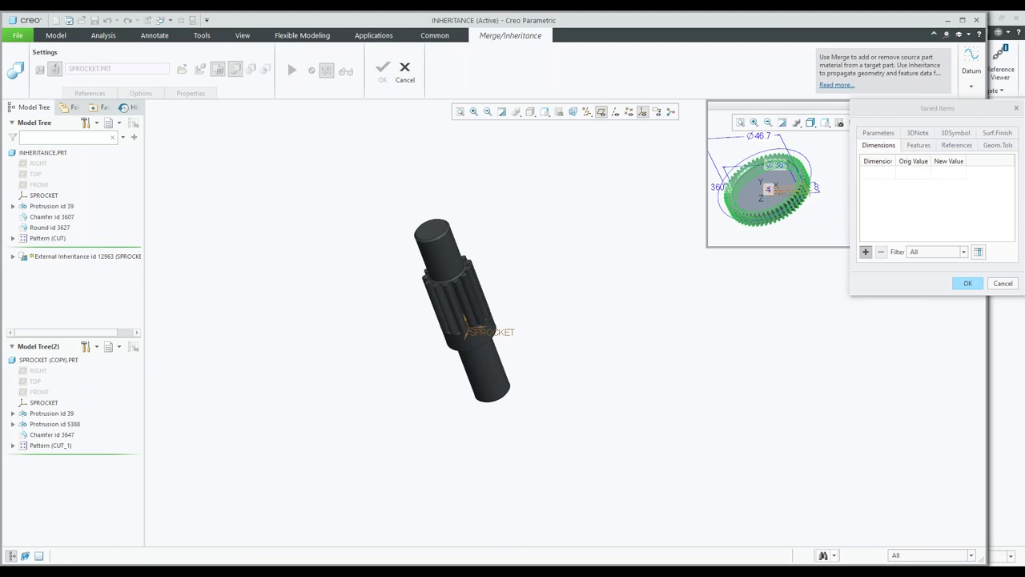
{"action": "left_click", "coordinate": [816, 190]}
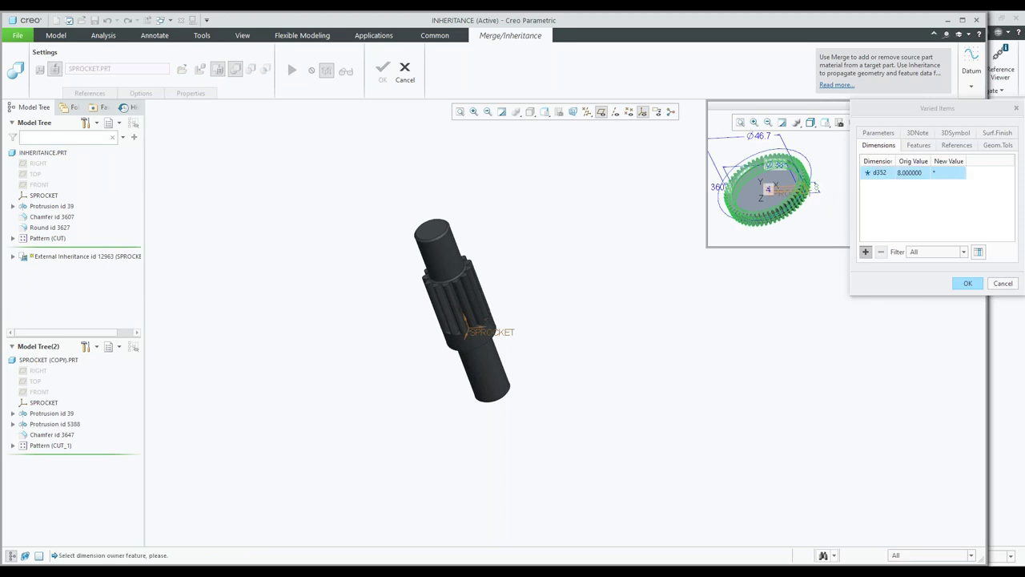
{"action": "left_click", "coordinate": [945, 173]}
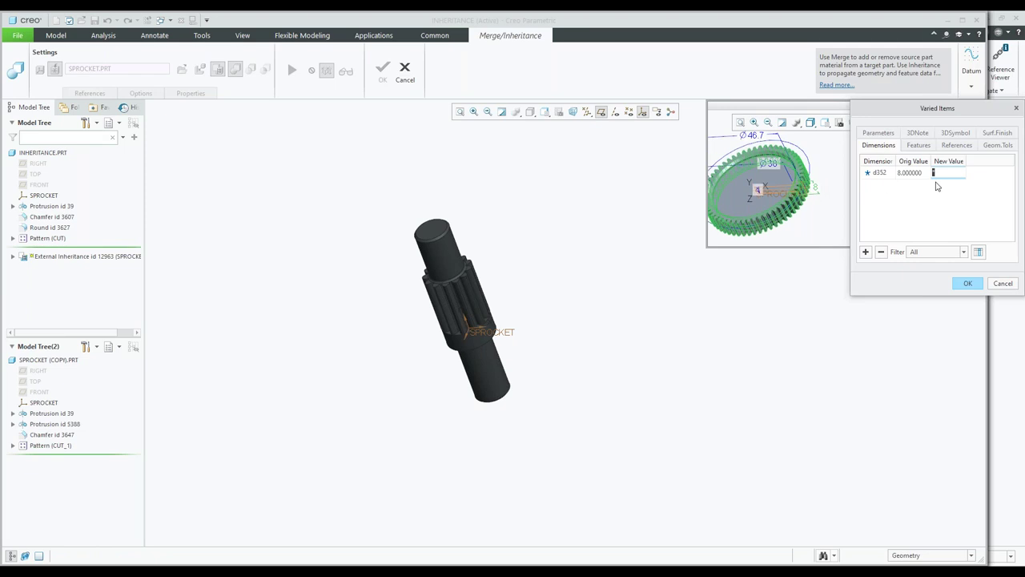
{"action": "type", "text": "12"}
{"action": "left_click", "coordinate": [963, 282]}
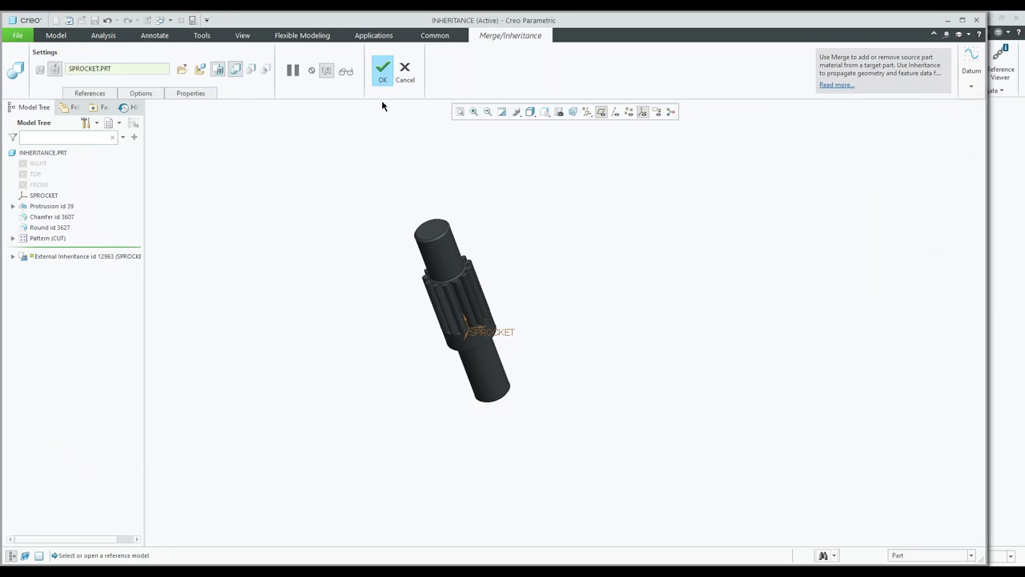
- Preview and complete the external inheritance feature, and inspect the combined shaft and sprocket
{"action": "left_click", "coordinate": [344, 72]}
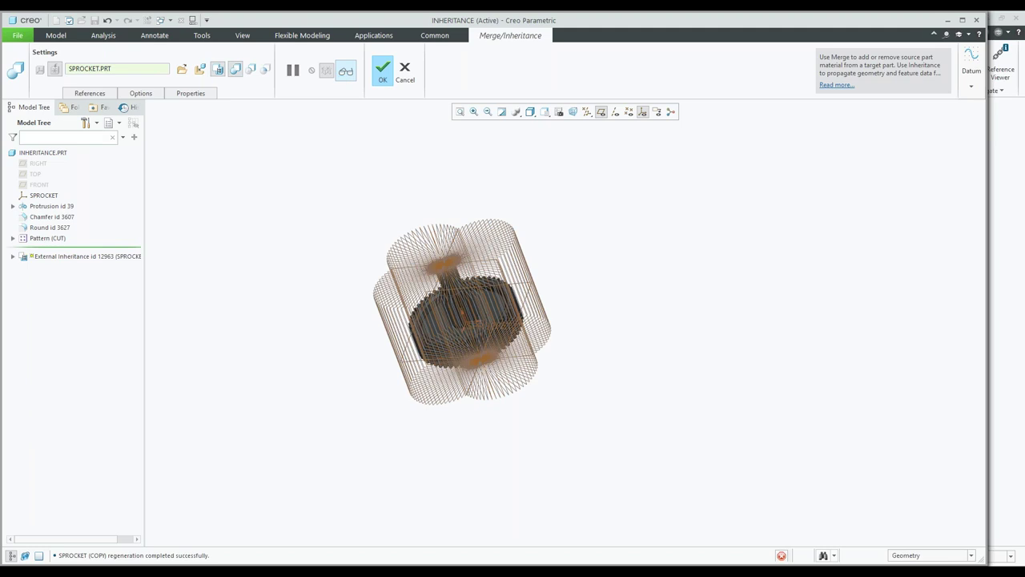
{"action": "left_click", "coordinate": [293, 69]}
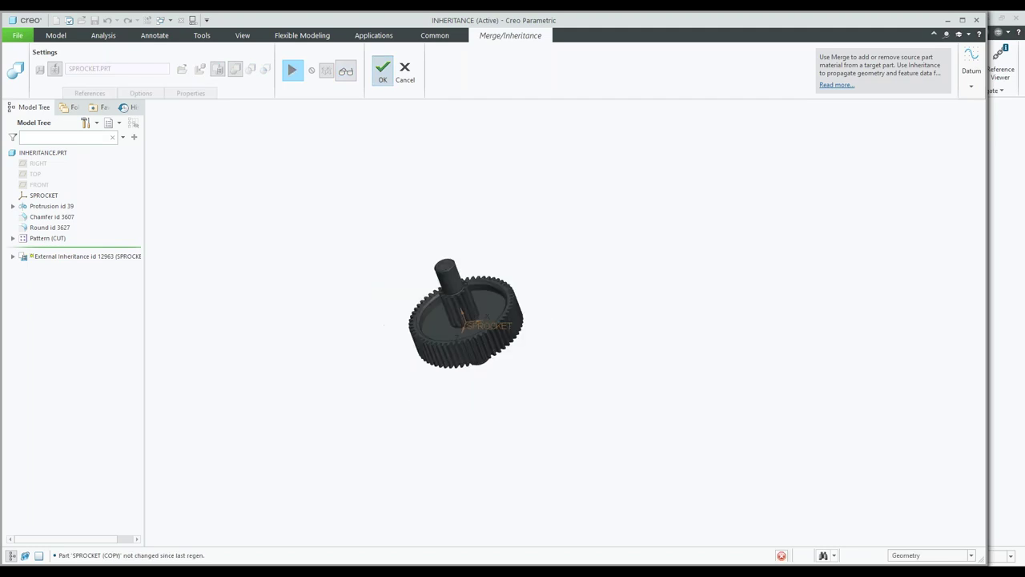
{"action": "left_click", "coordinate": [382, 70]}
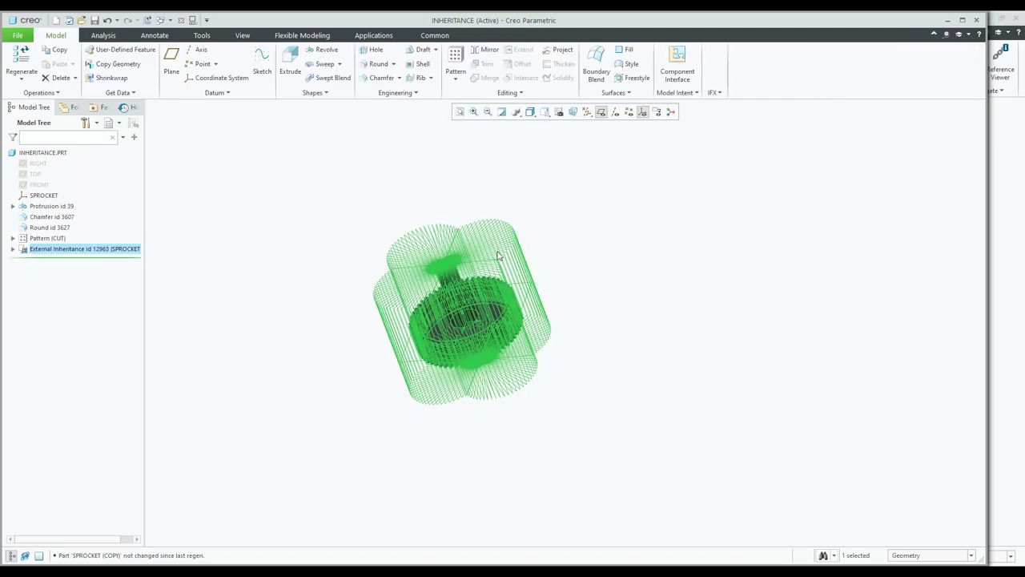
{"action": "left_click", "coordinate": [582, 234]}
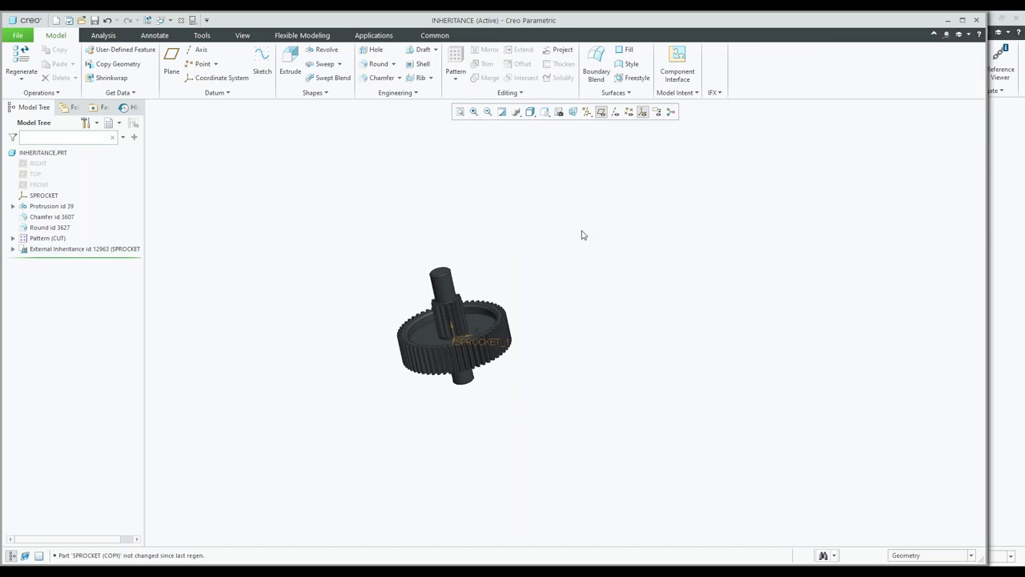
{"action": "middle_click_drag", "start_coordinate": [582, 234], "coordinate": [362, 460]}
{"action": "scroll", "coordinate": [361, 460], "scroll_direction": "up", "scroll_amount": 2}
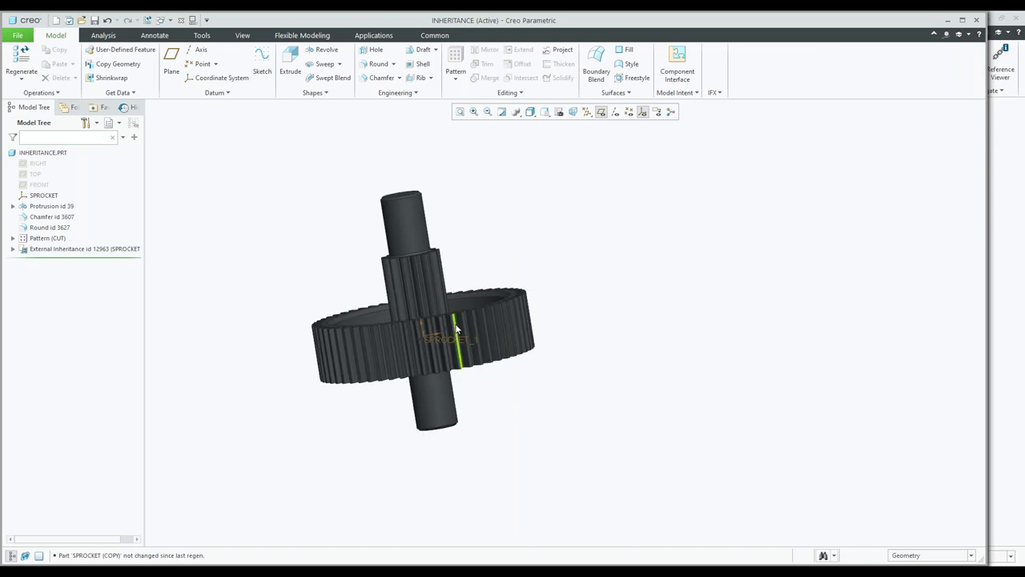
{"action": "middle_click_drag", "start_coordinate": [457, 327], "coordinate": [520, 309]}
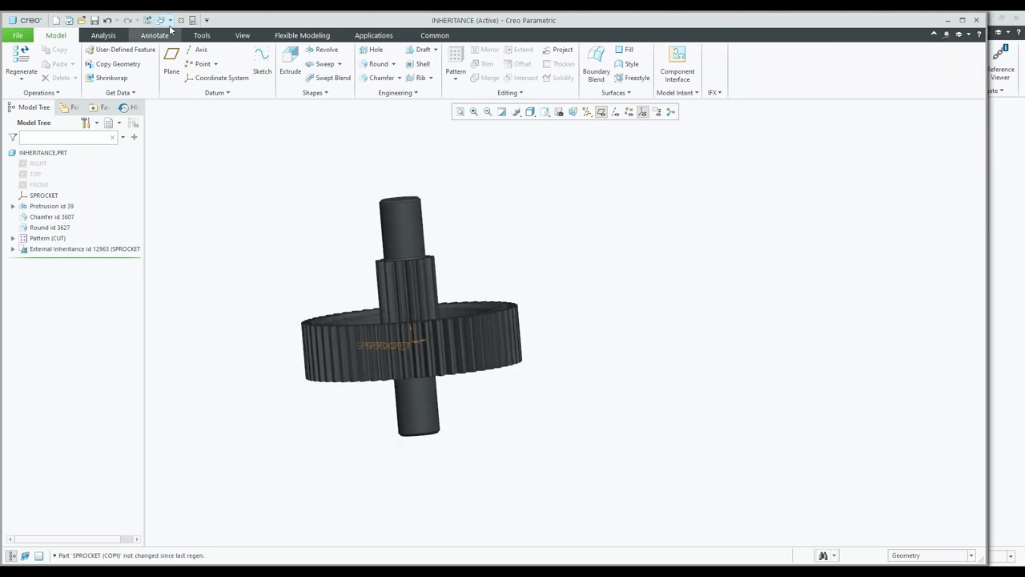
- Open the source model sprocket.prt and display the dimensions of Protrusion id 5388
{"action": "left_click", "coordinate": [81, 20]}
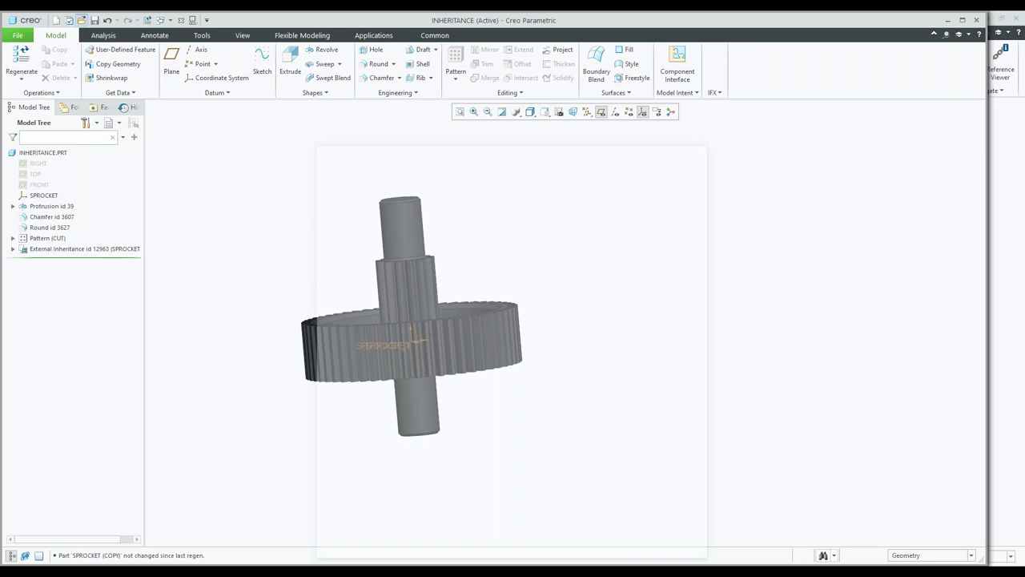
{"action": "left_click", "coordinate": [414, 203]}
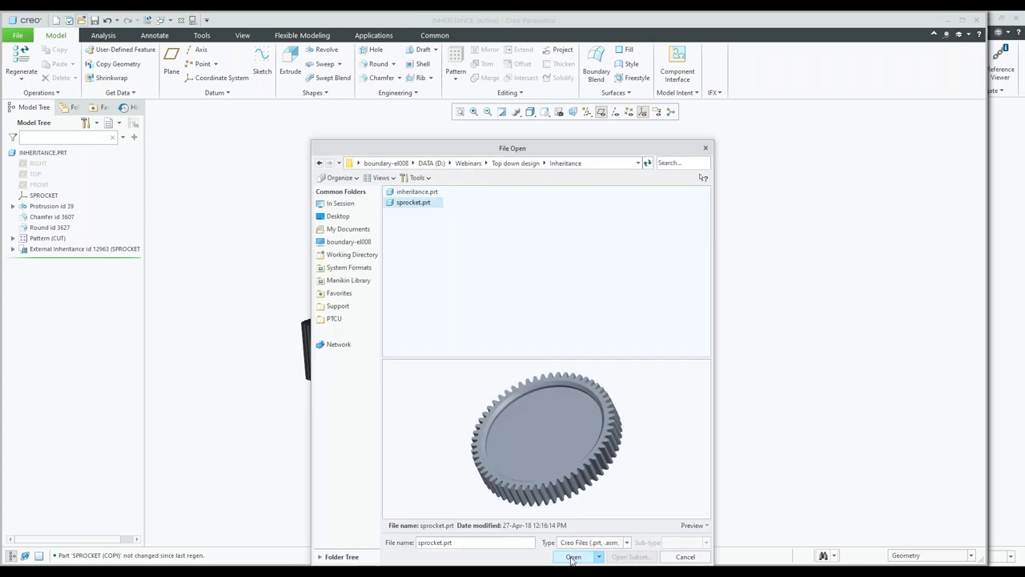
{"action": "left_click", "coordinate": [572, 557]}
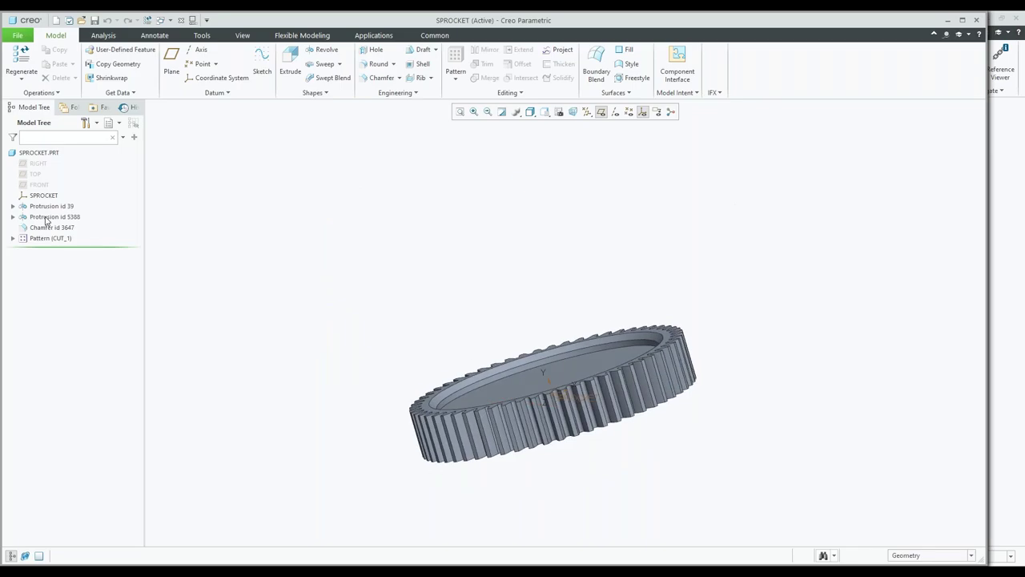
{"action": "left_click", "coordinate": [46, 217]}
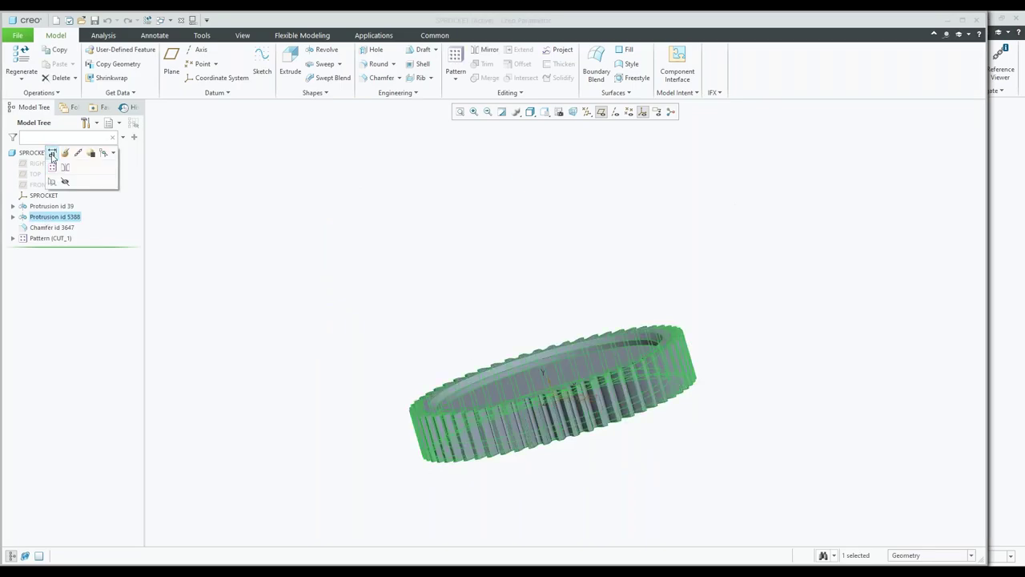
{"action": "left_click", "coordinate": [52, 154]}
- Switch back to the INHERITANCE.PRT window and inspect the inherited sprocket on the shaft
{"action": "left_click", "coordinate": [170, 20]}
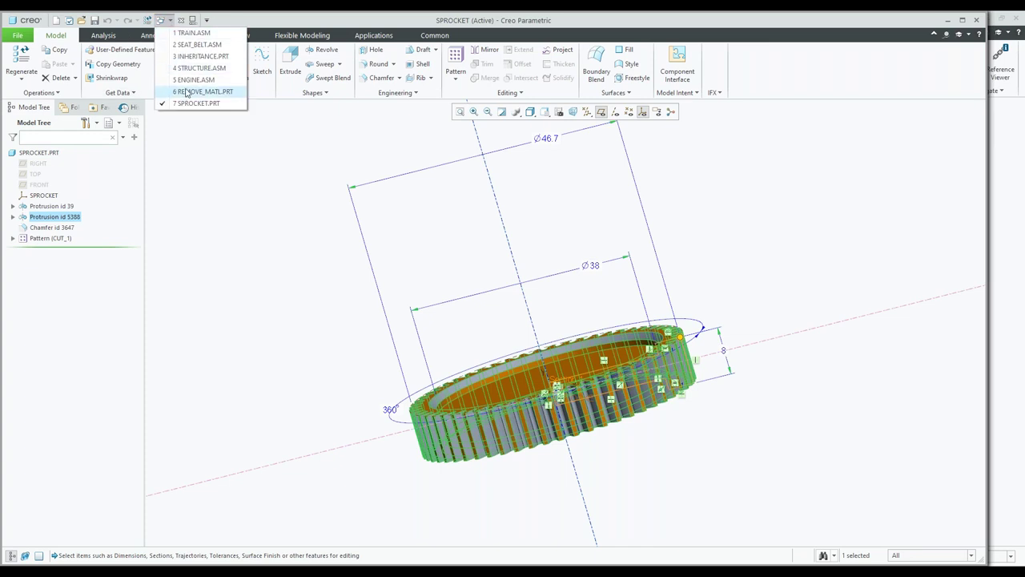
{"action": "left_click", "coordinate": [200, 56]}
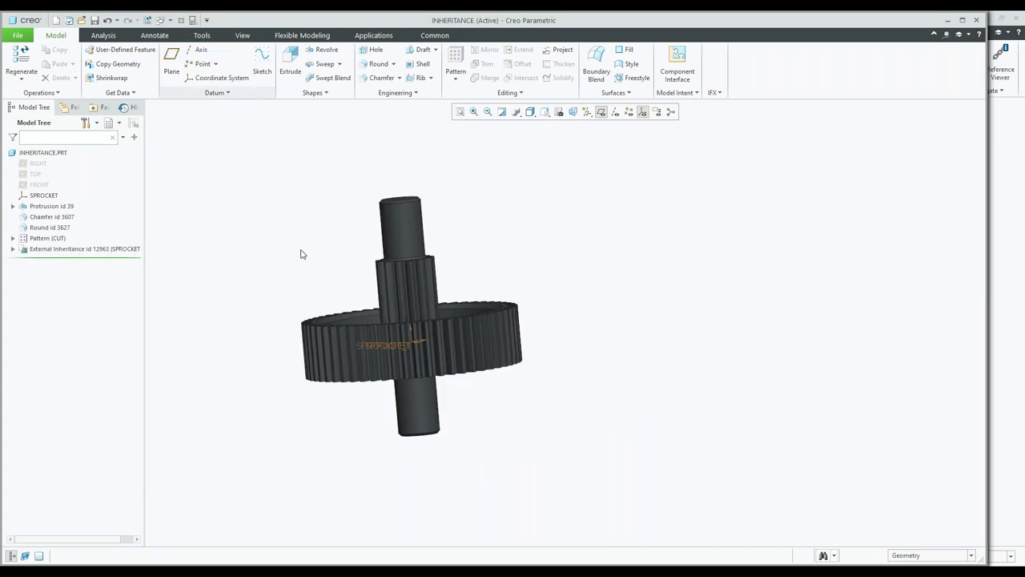
{"action": "middle_click_drag", "start_coordinate": [484, 378], "coordinate": [515, 320], "text": "shift"}
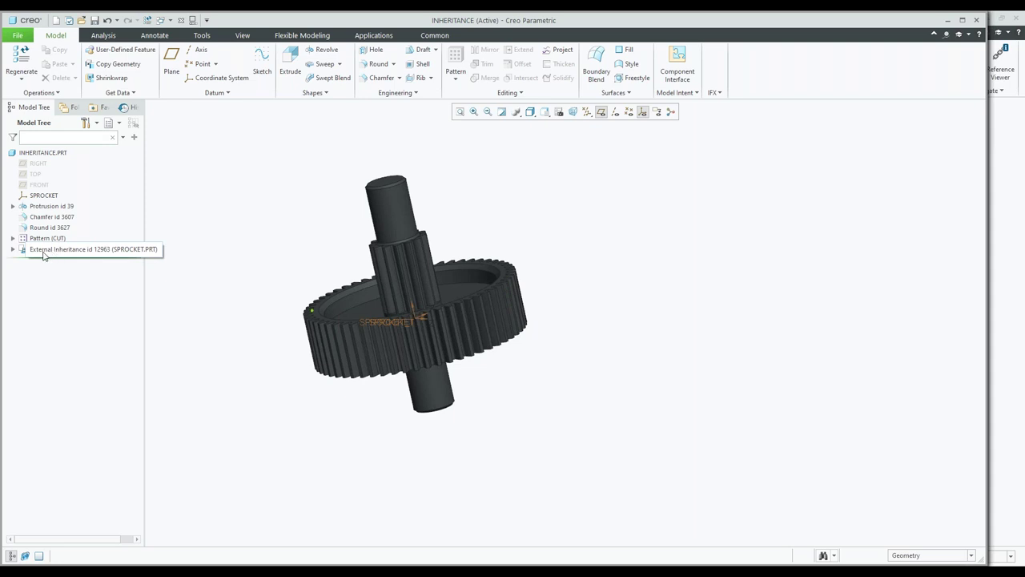
- Examine the definition and properties of the shaft's External Inheritance feature, leaving it without changes
{"action": "right_click", "coordinate": [108, 252]}
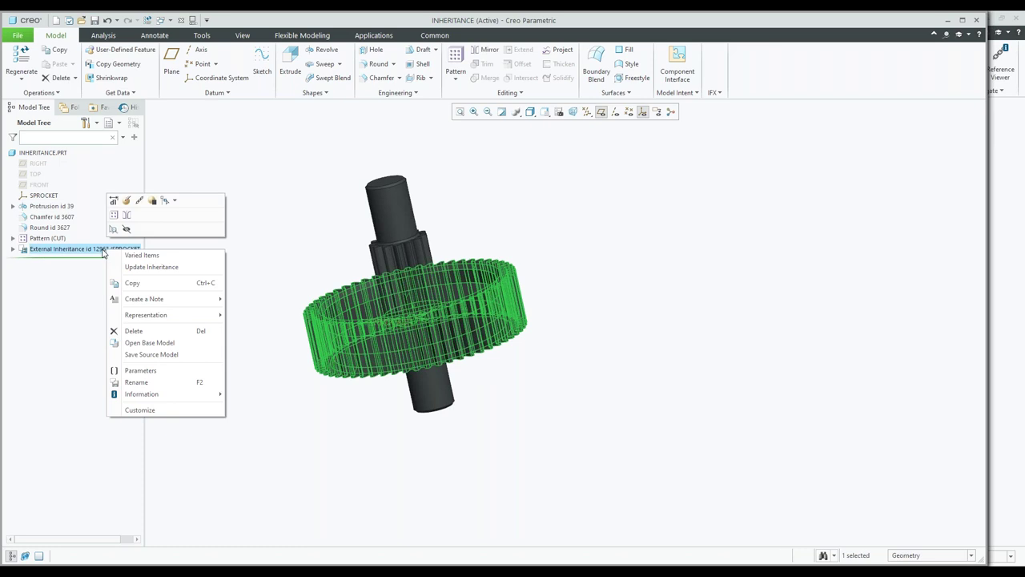
{"action": "left_click", "coordinate": [126, 200]}
{"action": "double_click", "coordinate": [206, 119]}
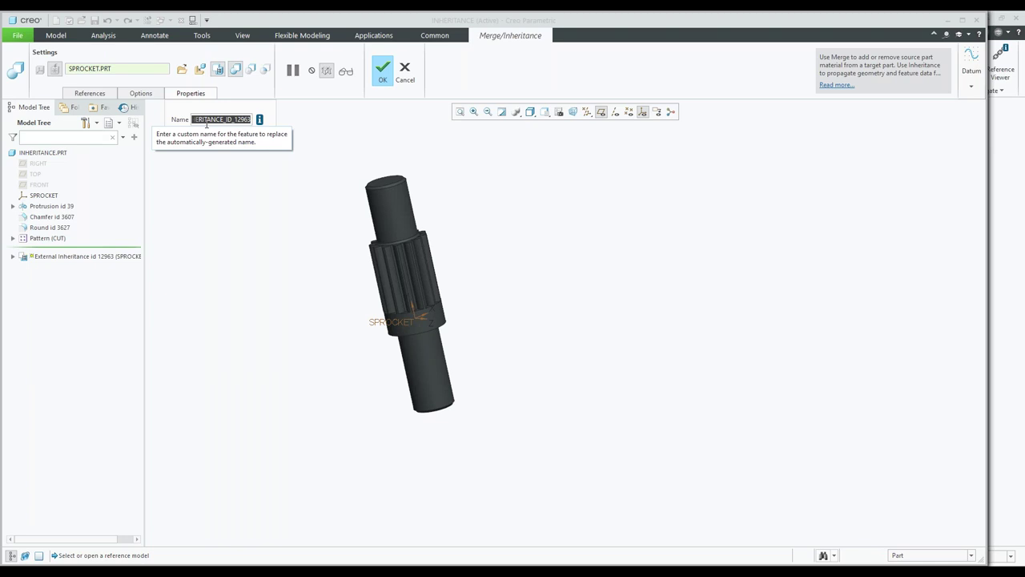
{"action": "left_click", "coordinate": [406, 80]}
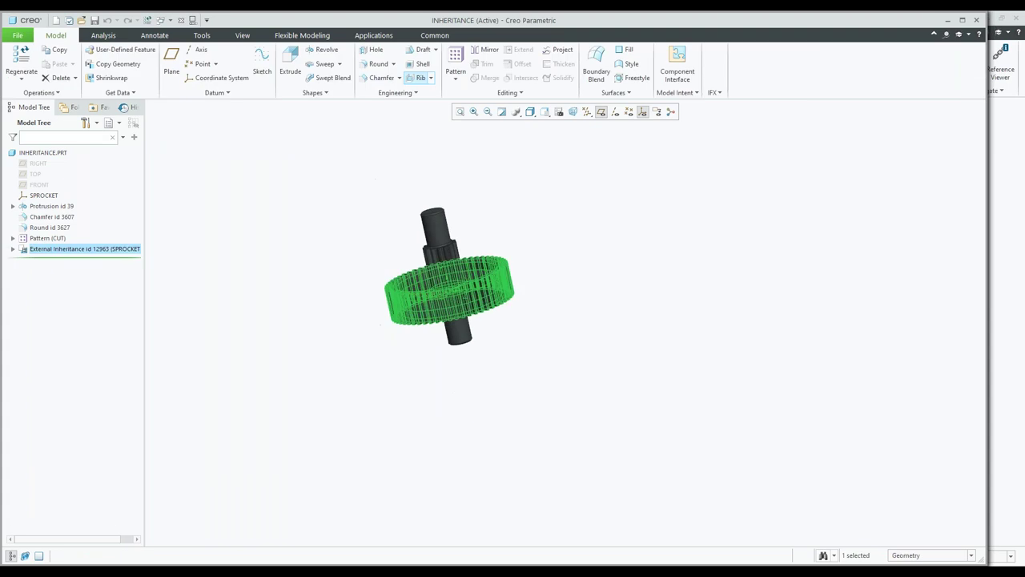
- Switch to the Top down design.ppt presentation in PowerPoint at the Contact Information slide
{"action": "middle_click_drag", "start_coordinate": [359, 291], "coordinate": [309, 281], "text": "shift"}
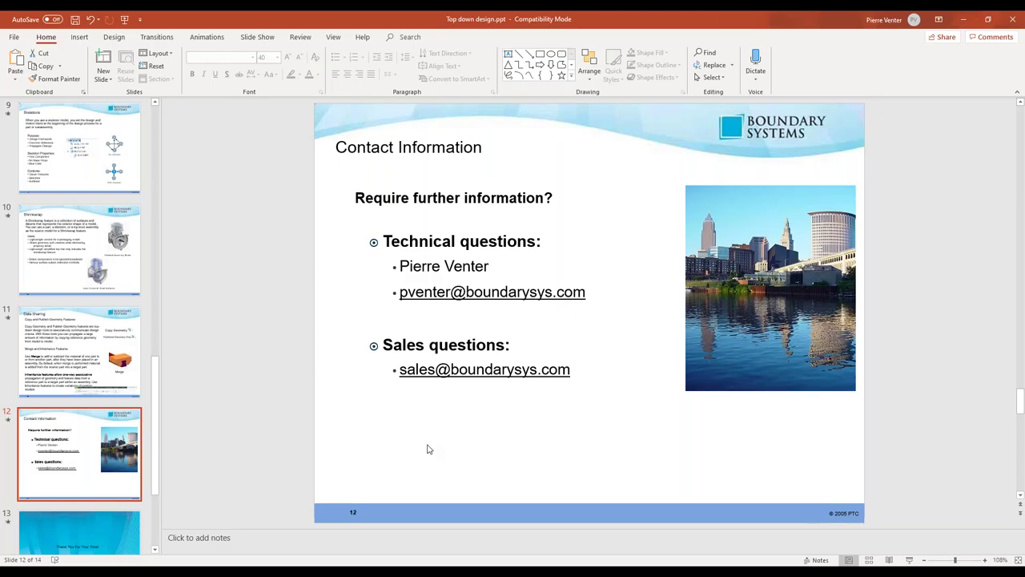
{"action": "left_click", "coordinate": [428, 449]}
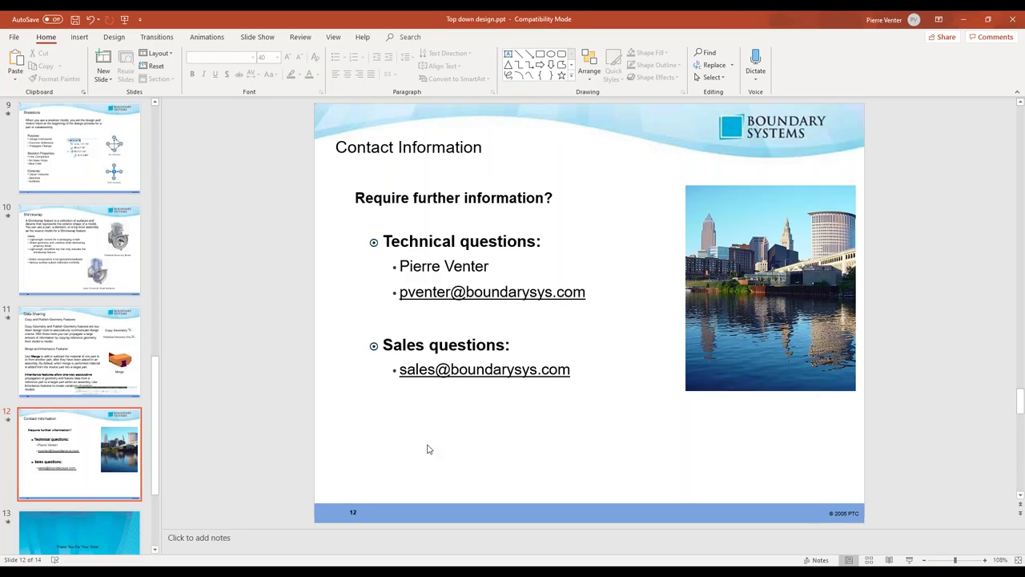